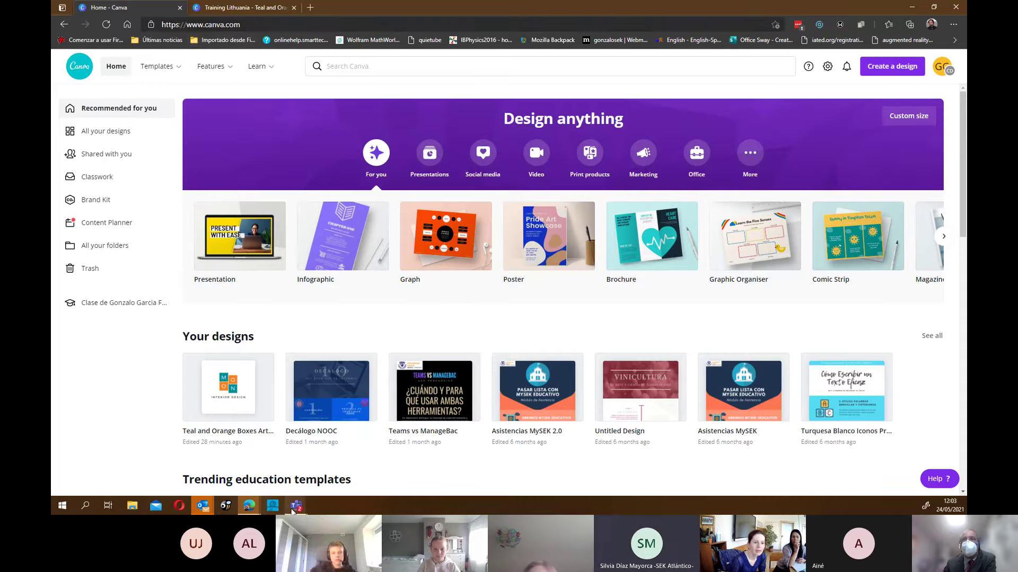
Step: Switch to the InPrivate window, open Canva for Education from the Google results and bring up the email sign-up form
mouse_move(250, 508)
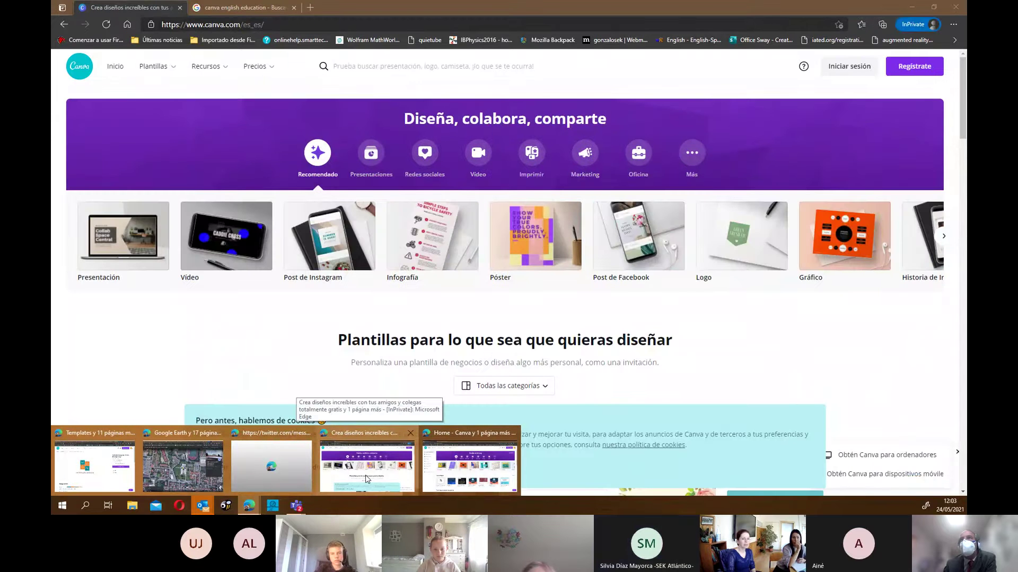
click(365, 475)
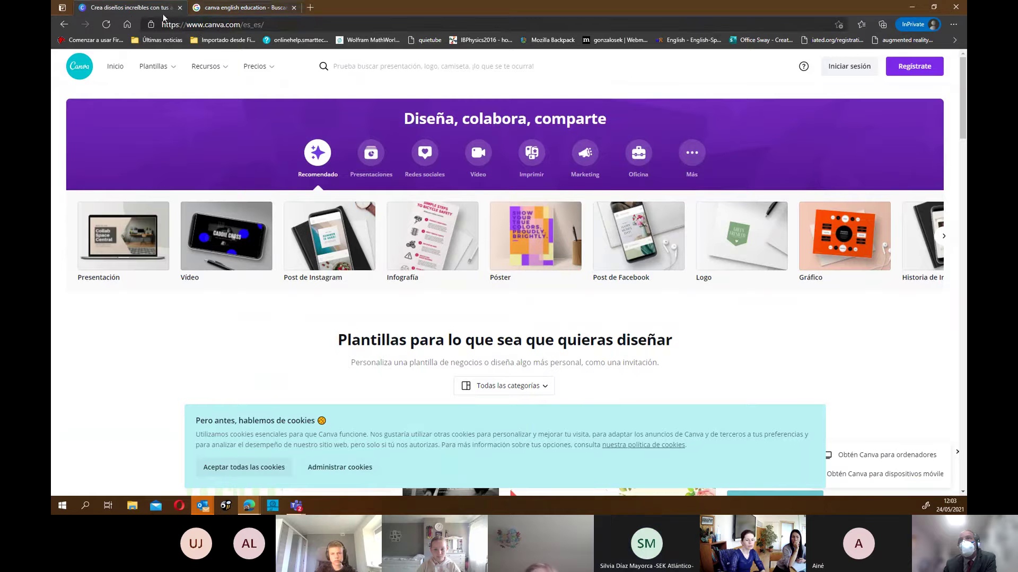
mouse_move(161, 60)
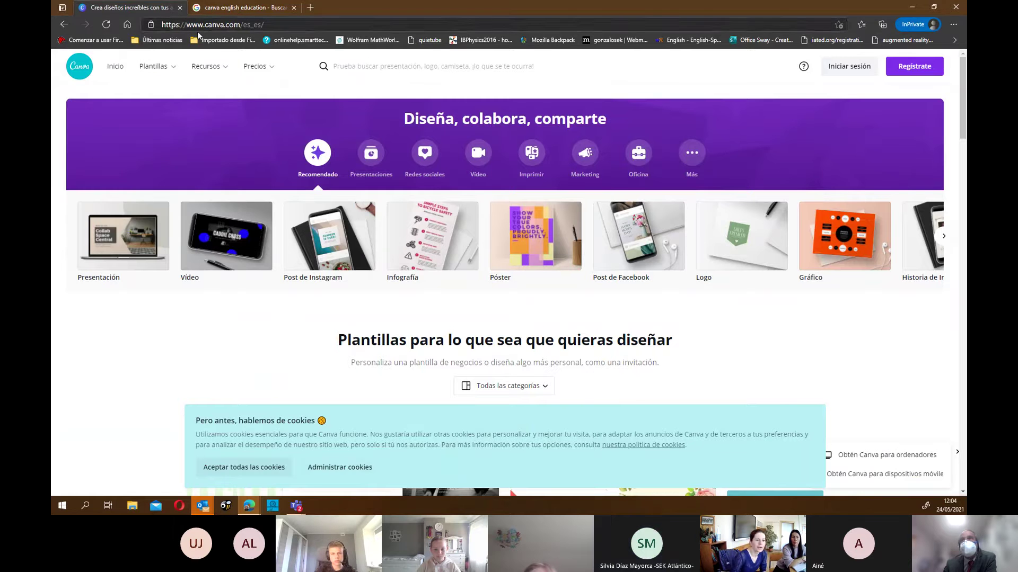
mouse_move(245, 67)
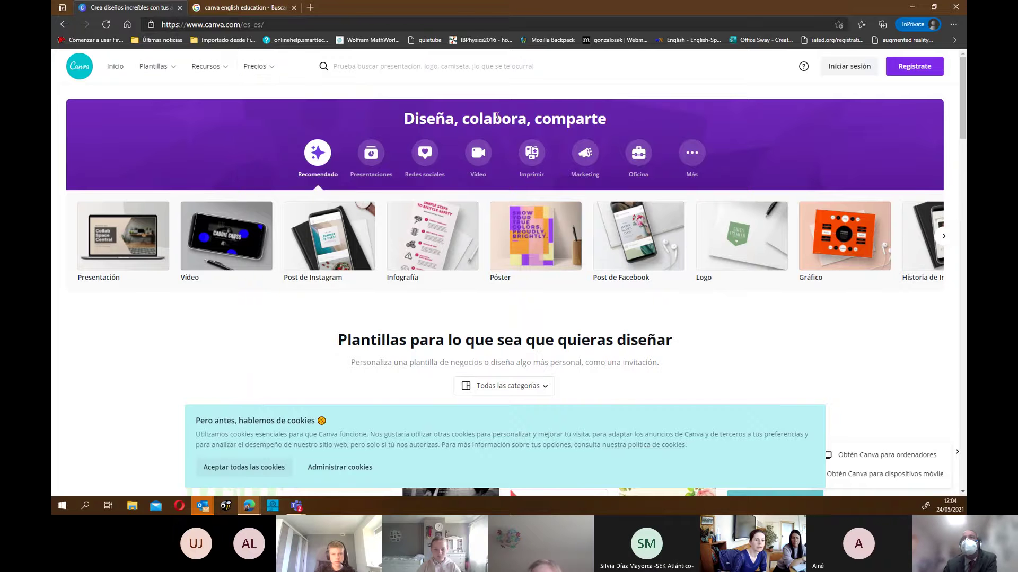
click(245, 8)
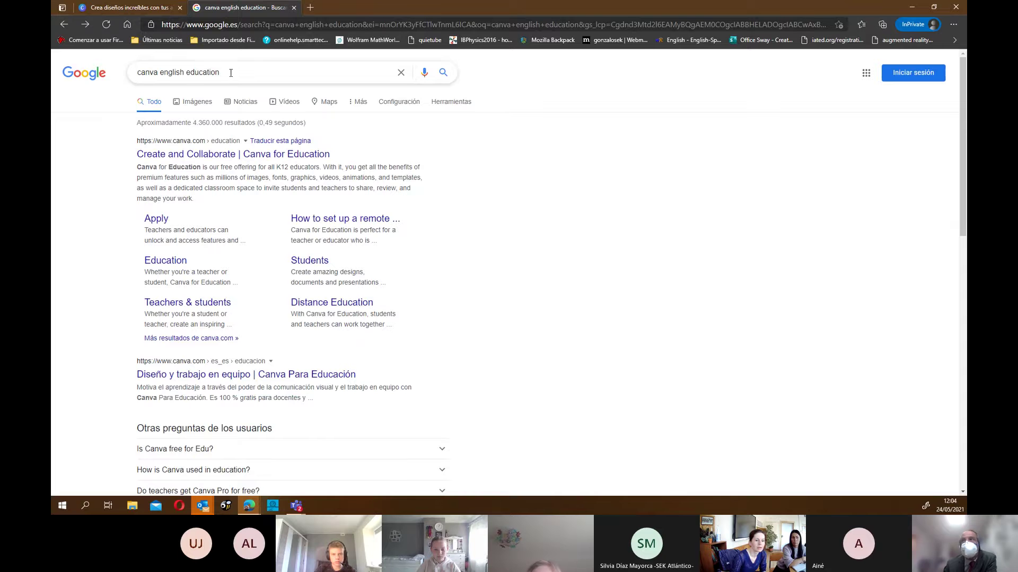
click(200, 157)
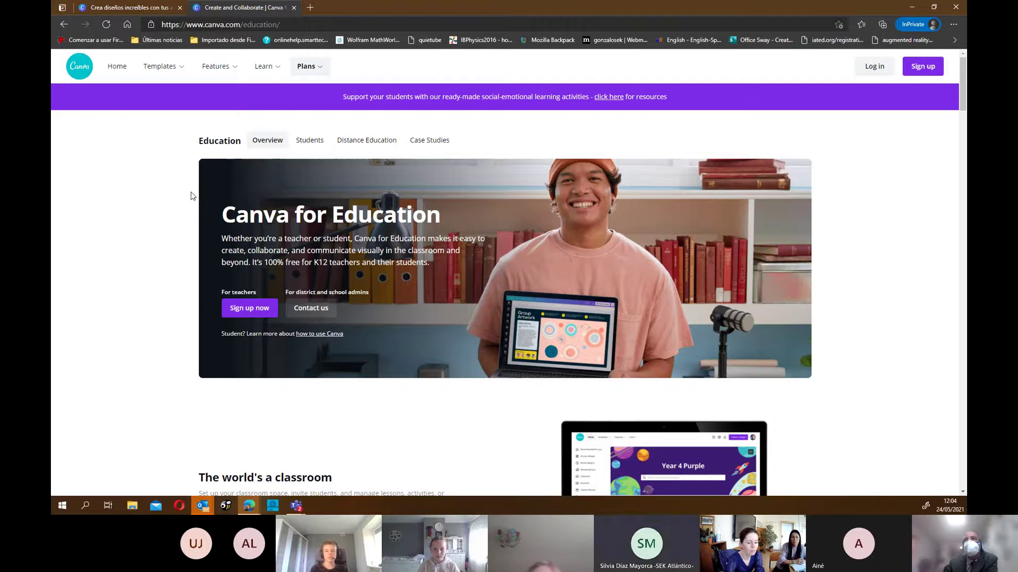
click(924, 69)
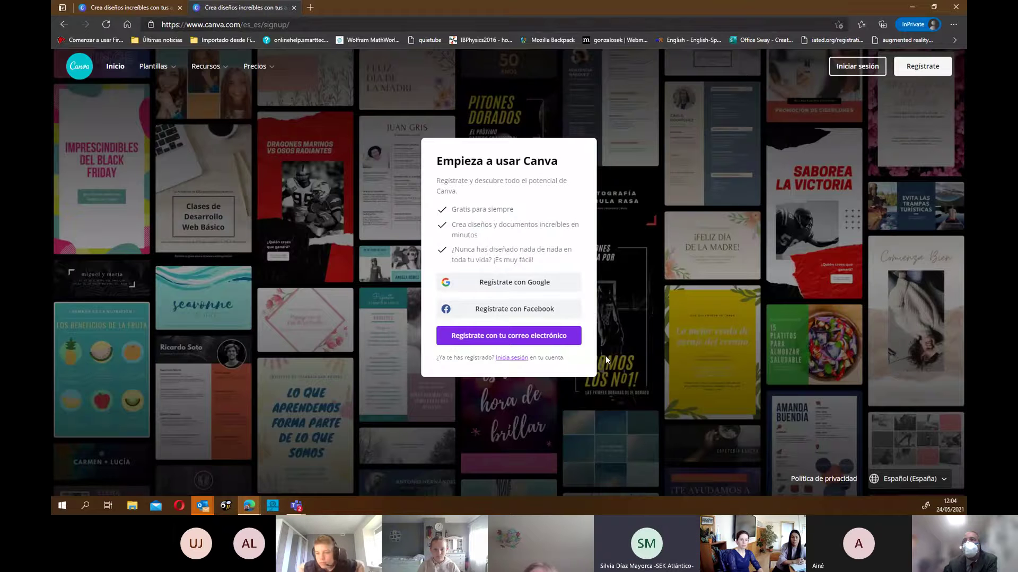
click(538, 336)
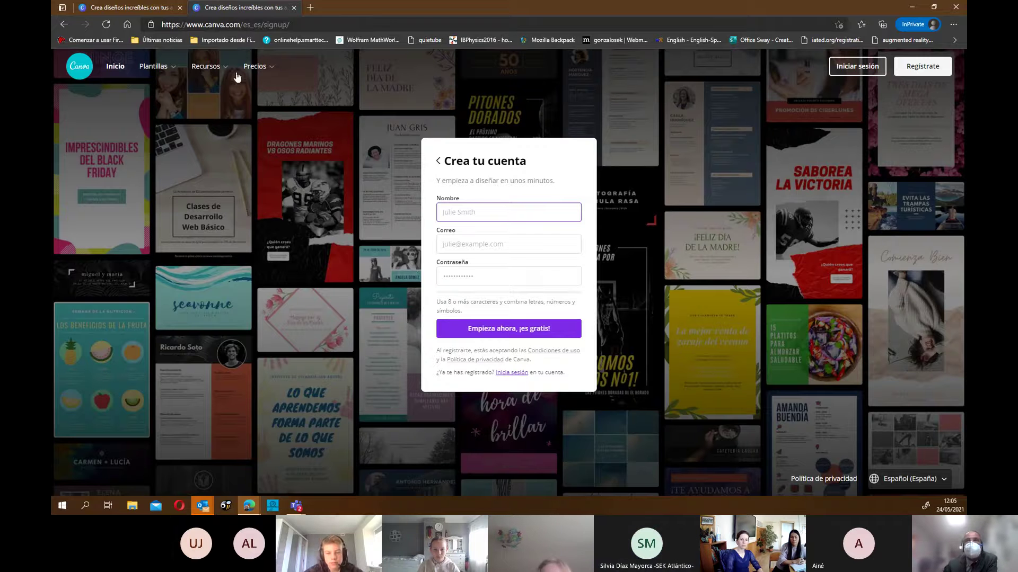
Step: Go back to the Spanish Canva homepage, view its template categories and reload the homepage
click(127, 9)
mouse_move(158, 66)
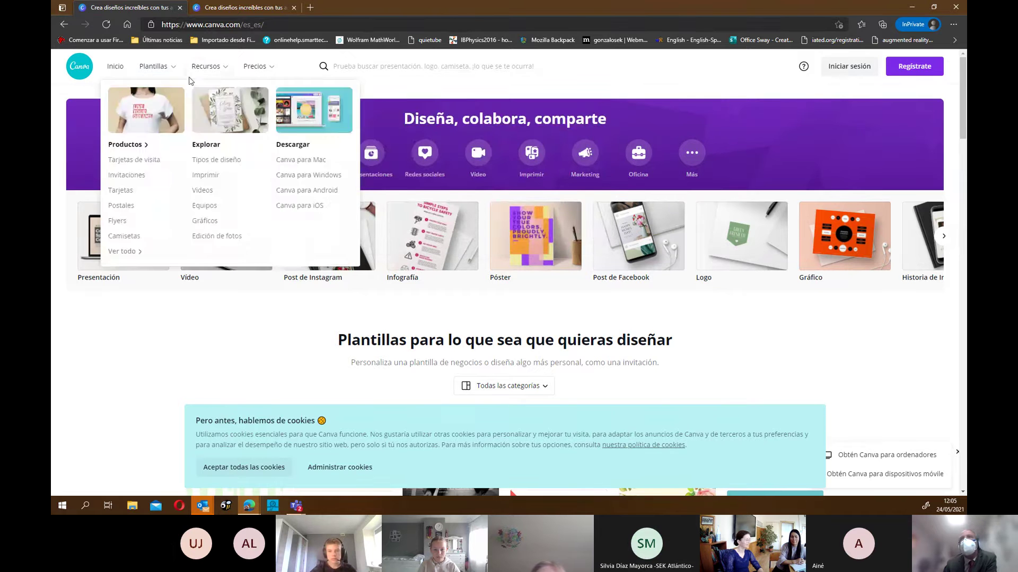
click(79, 71)
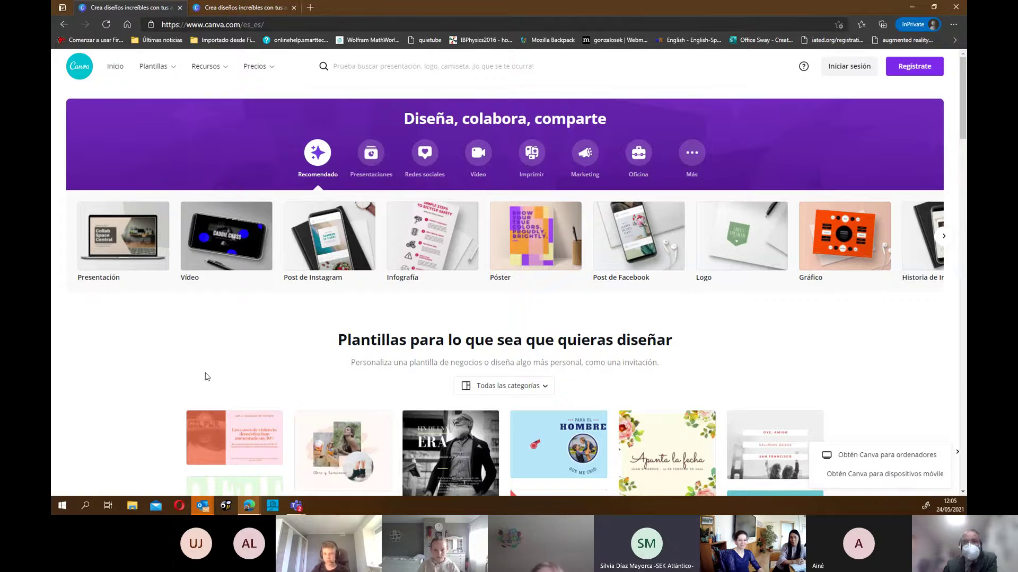
Step: Switch to the signed-in Canva window and view the account options
mouse_move(249, 506)
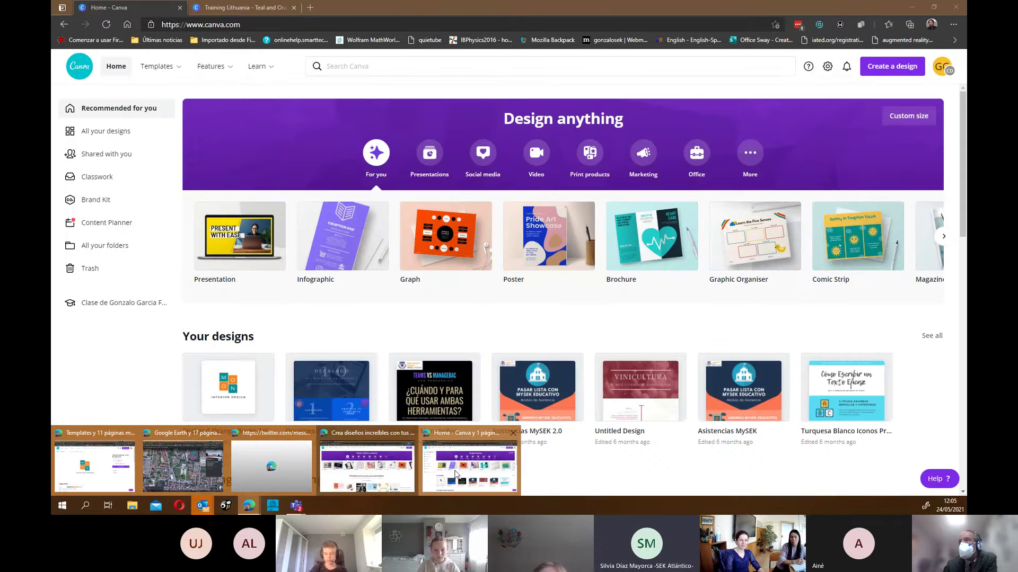
click(456, 474)
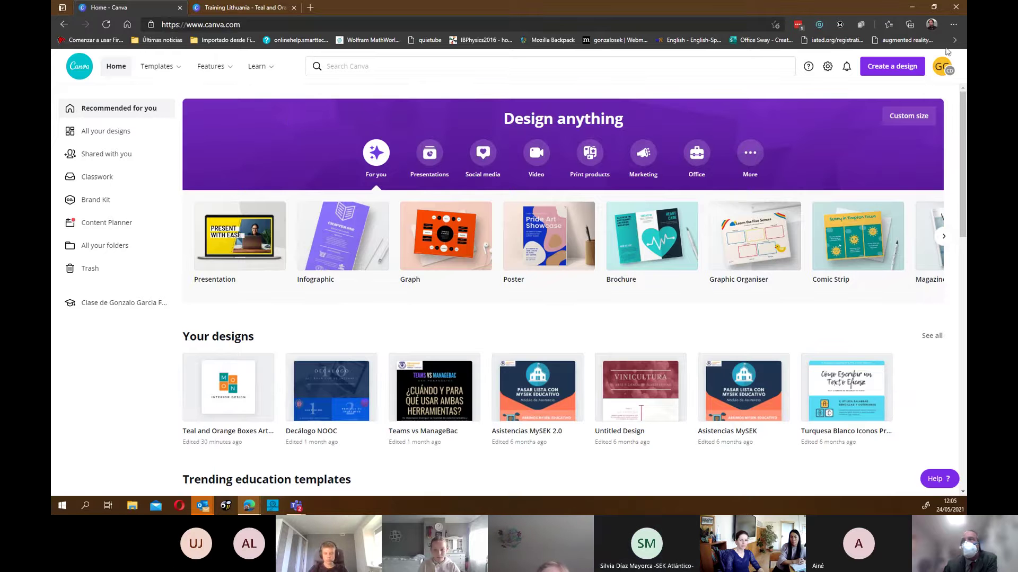
click(943, 67)
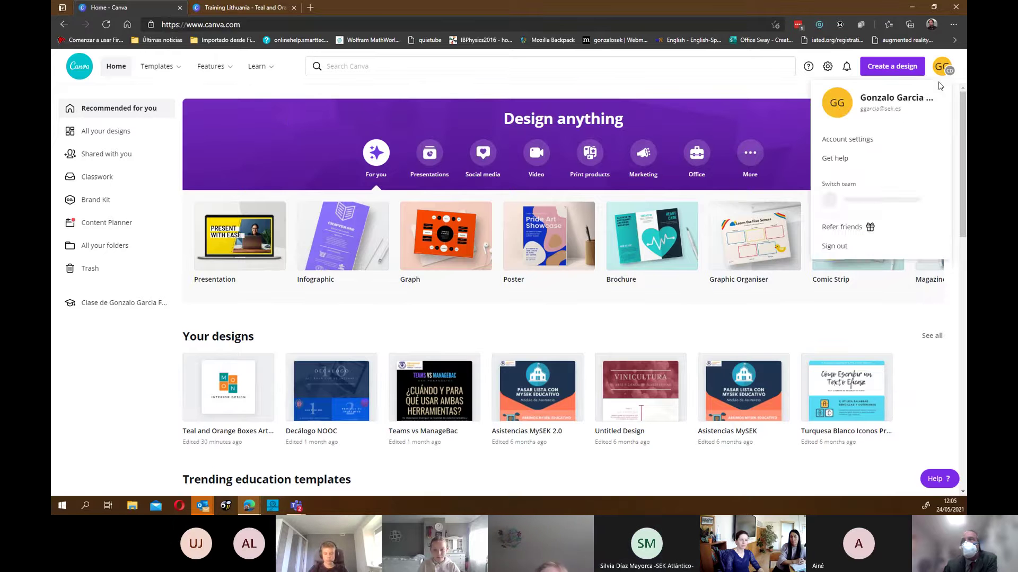
click(756, 97)
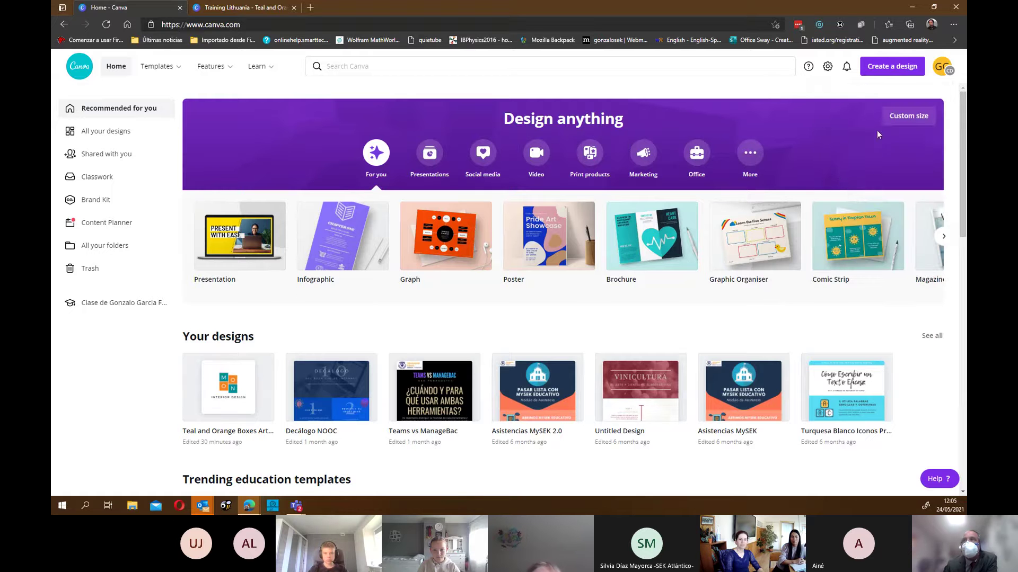
Step: Open the account settings and examine the languages offered for the interface
click(827, 68)
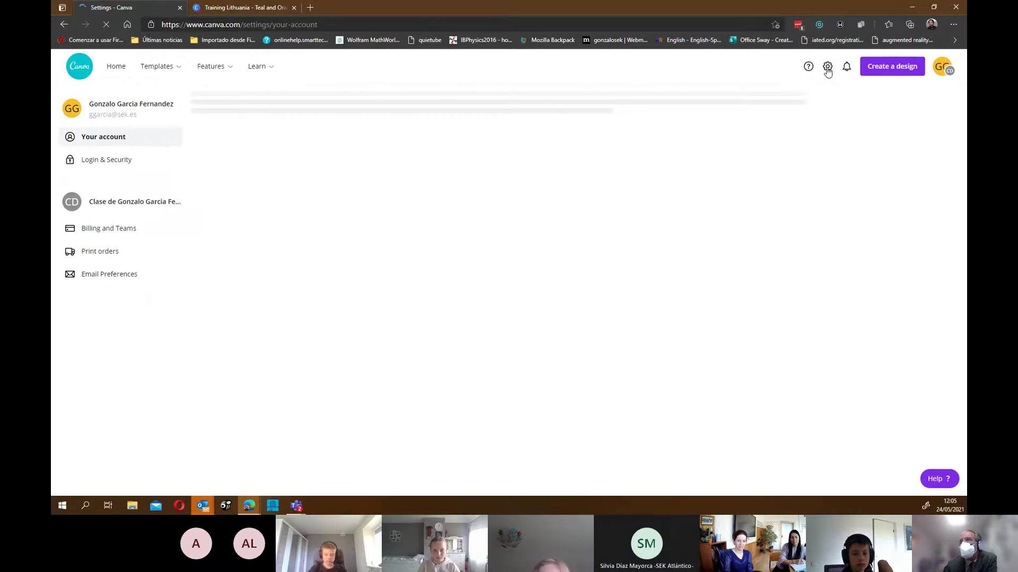
click(360, 295)
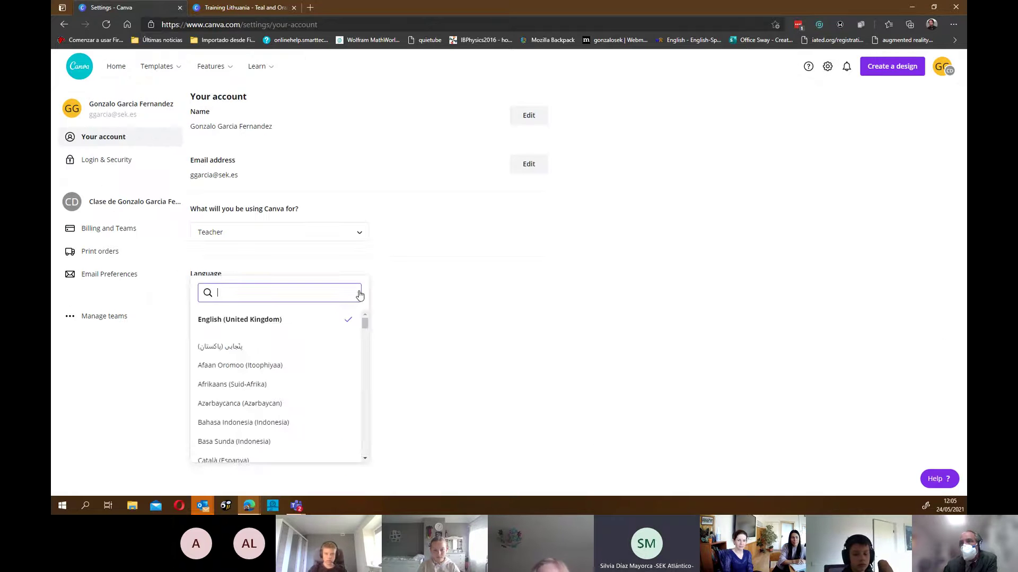
drag(365, 327, 380, 369)
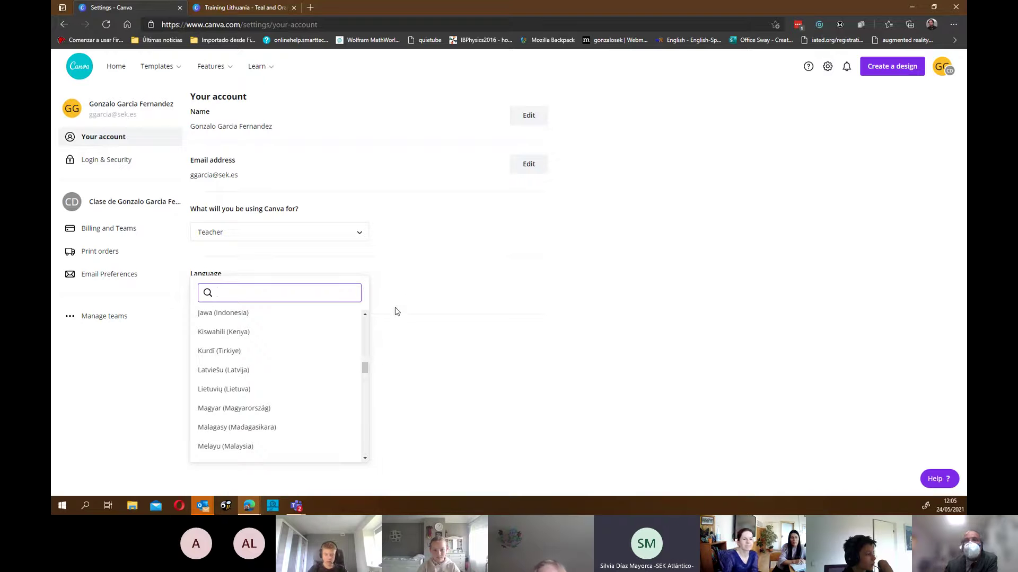
click(428, 286)
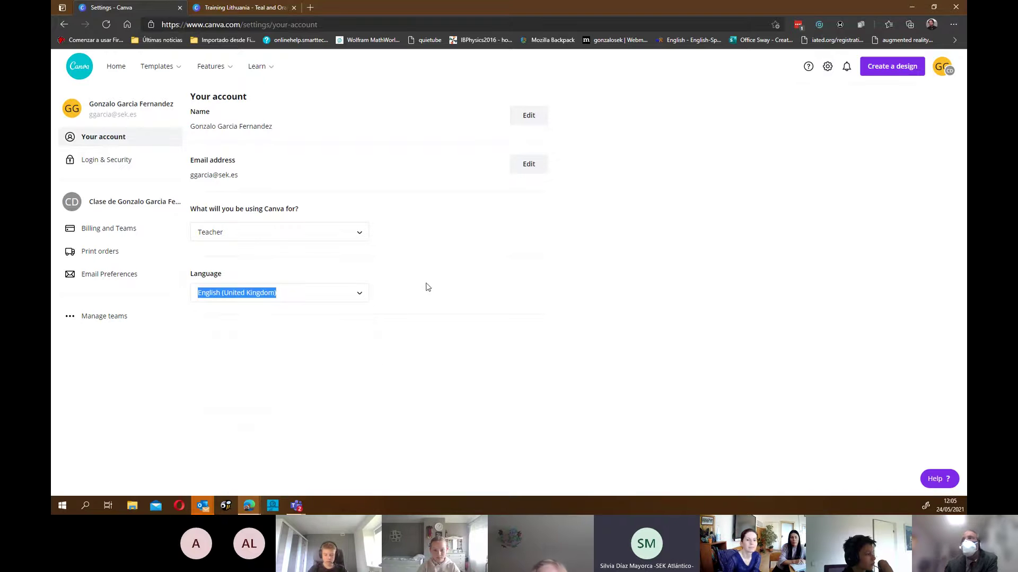
Step: Leave the account settings, open the logo templates page and examine the range of logo designs in the gallery
click(116, 69)
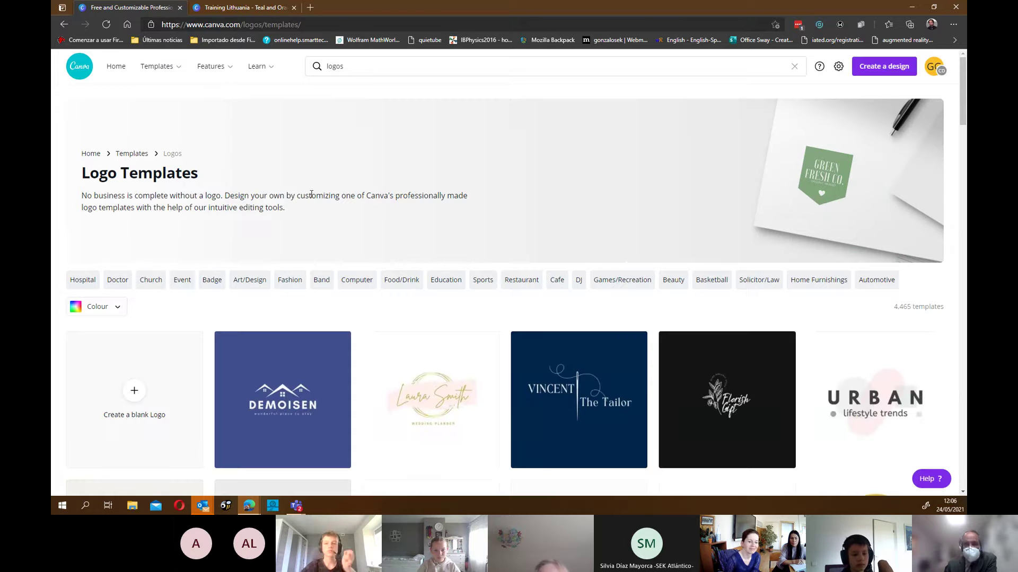
scroll(350, 259, down, 13)
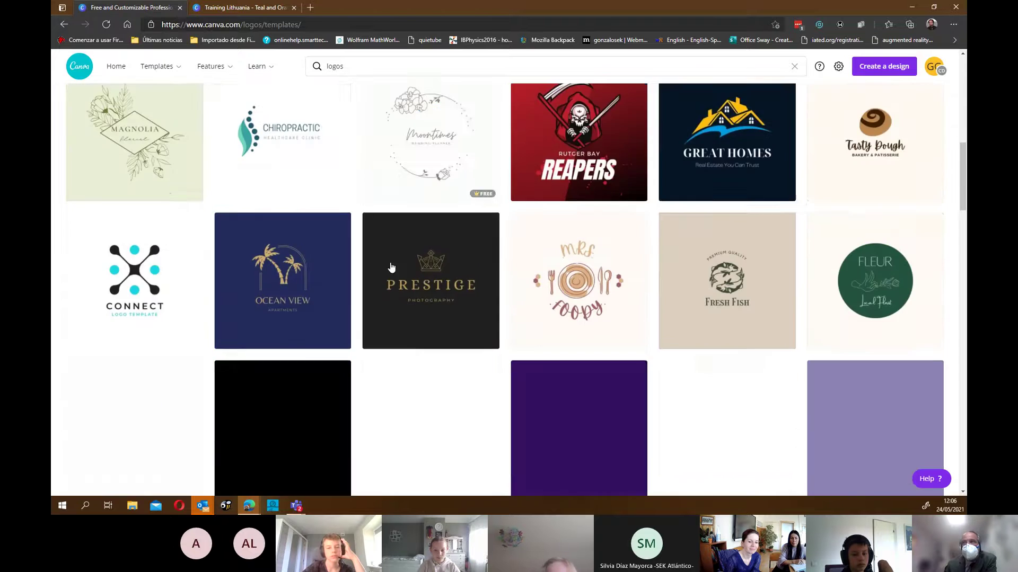
scroll(391, 267, down, 10)
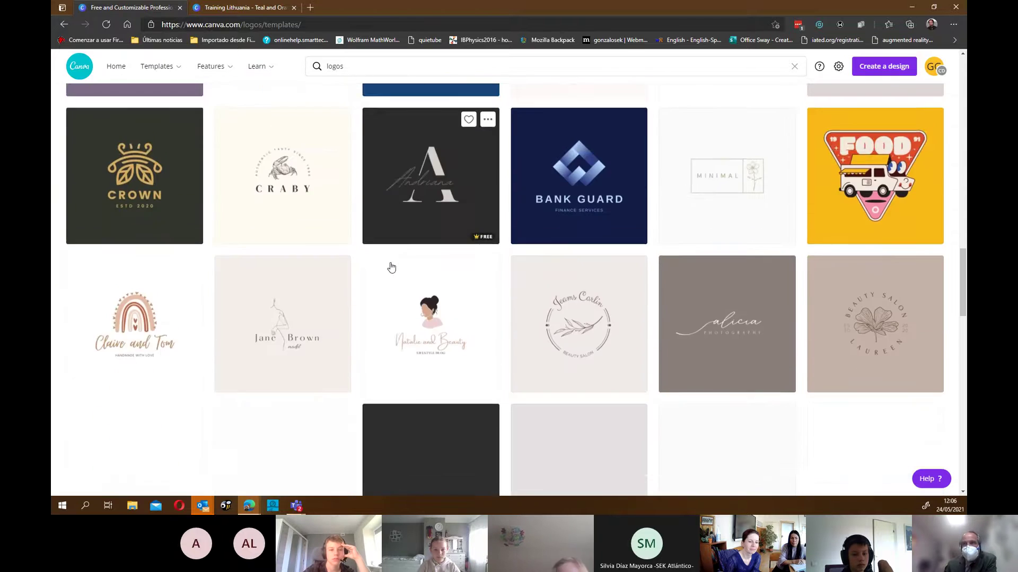
scroll(391, 266, down, 12)
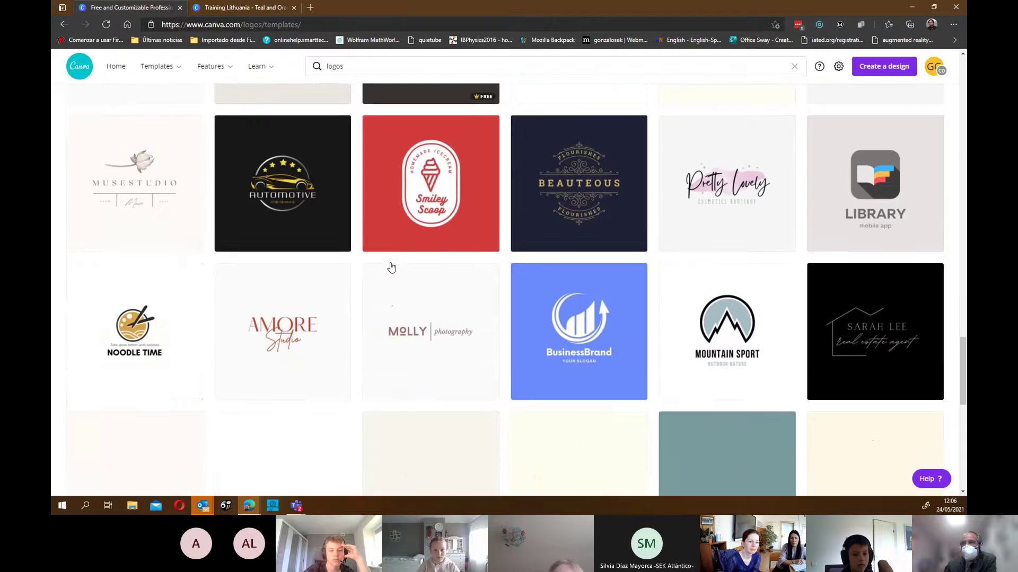
scroll(391, 267, down, 9)
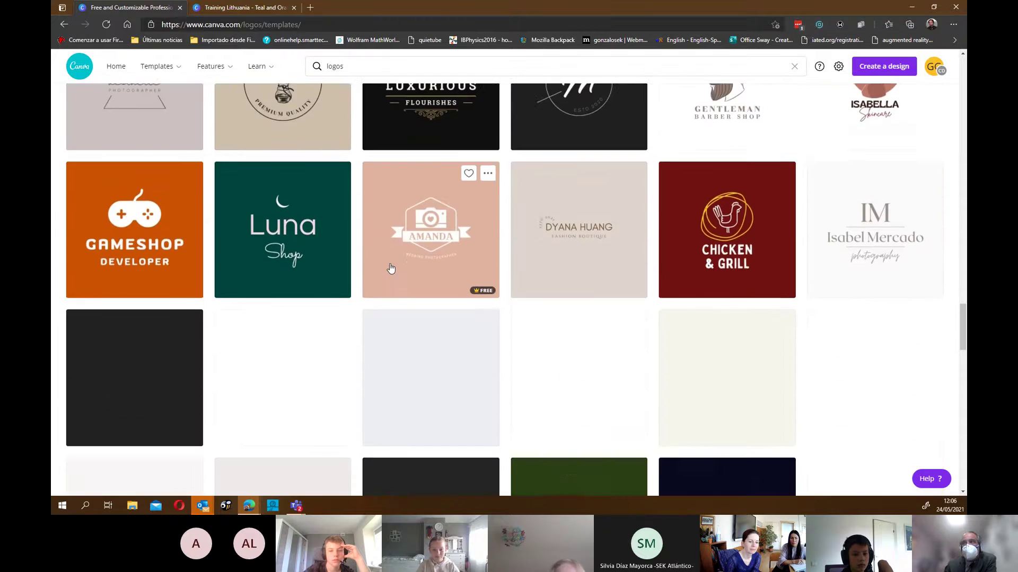
scroll(391, 268, down, 13)
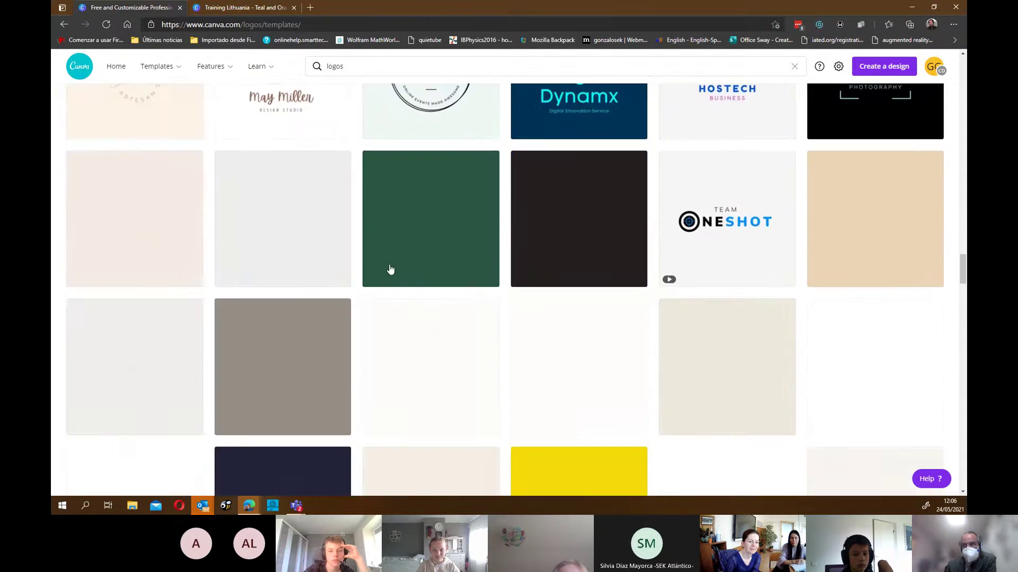
scroll(390, 270, down, 12)
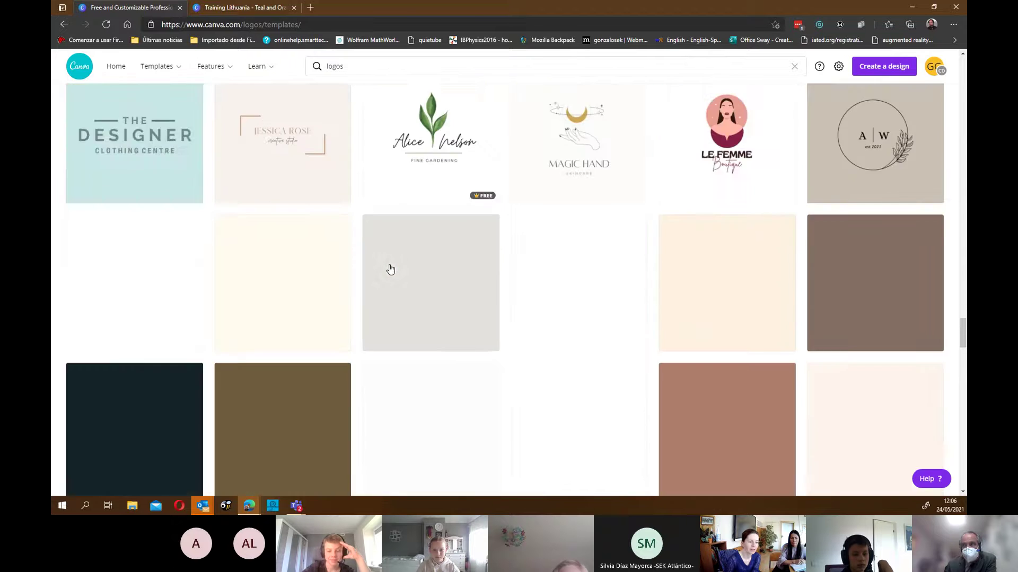
scroll(390, 270, down, 4)
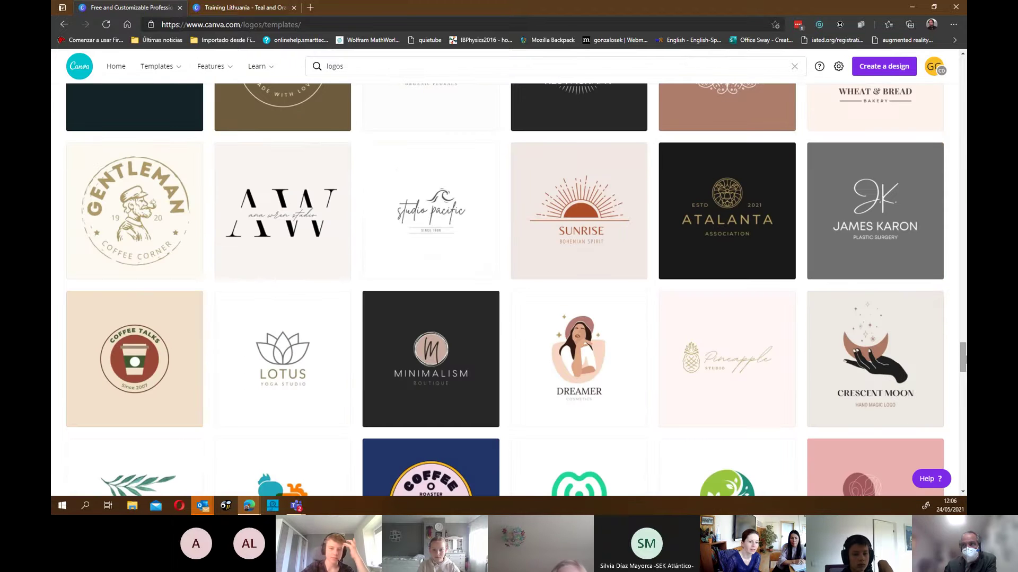
drag(962, 360, 962, 477)
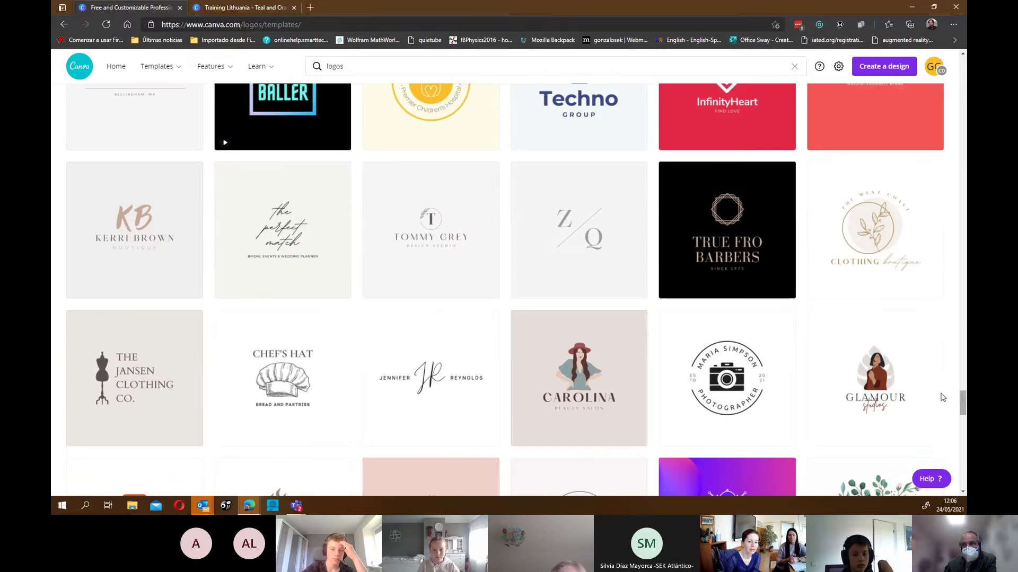
scroll(734, 357, down, 8)
scroll(734, 357, down, 5)
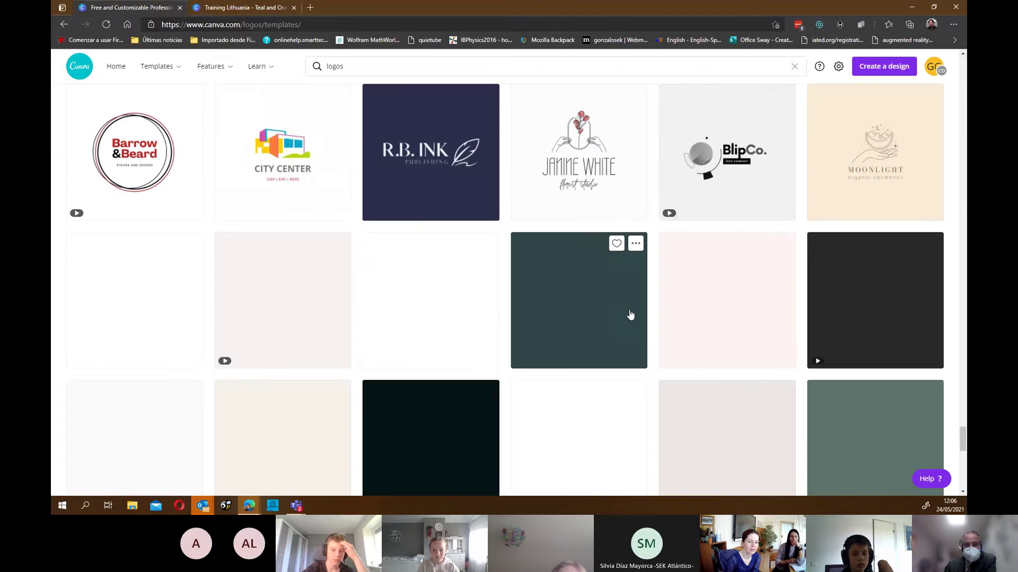
scroll(630, 306, up, 15)
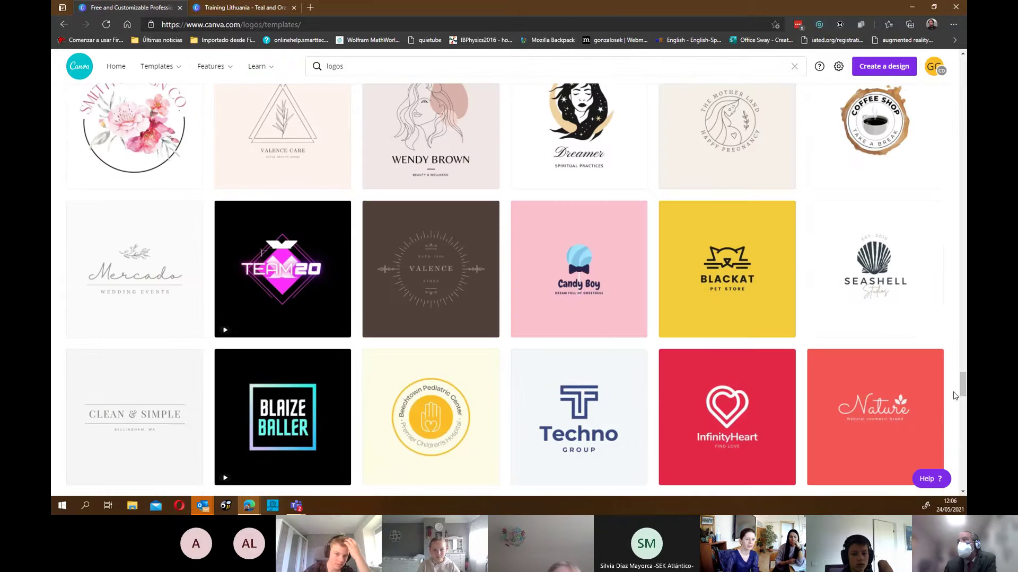
drag(962, 393, 960, 76)
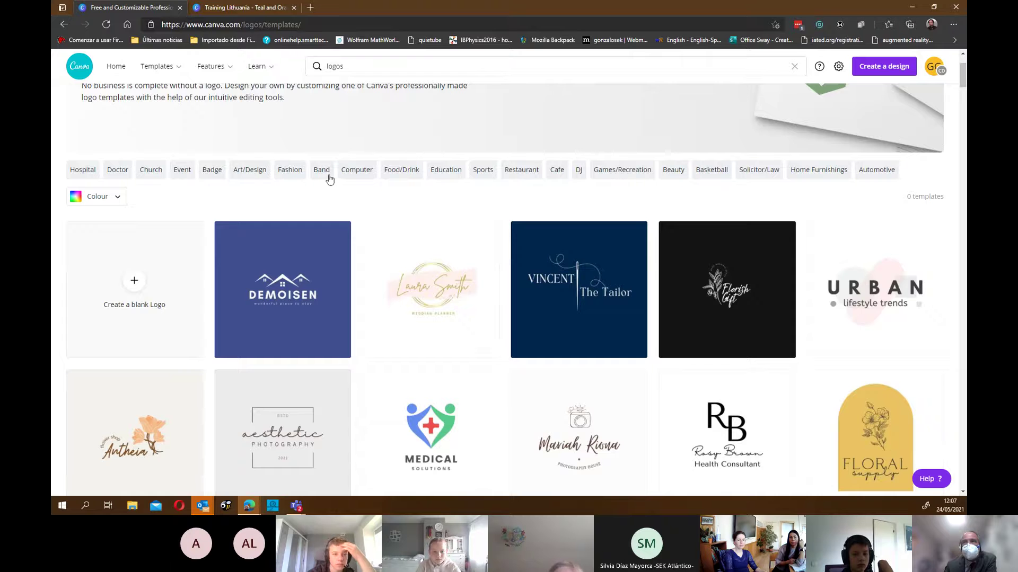
scroll(435, 249, down, 5)
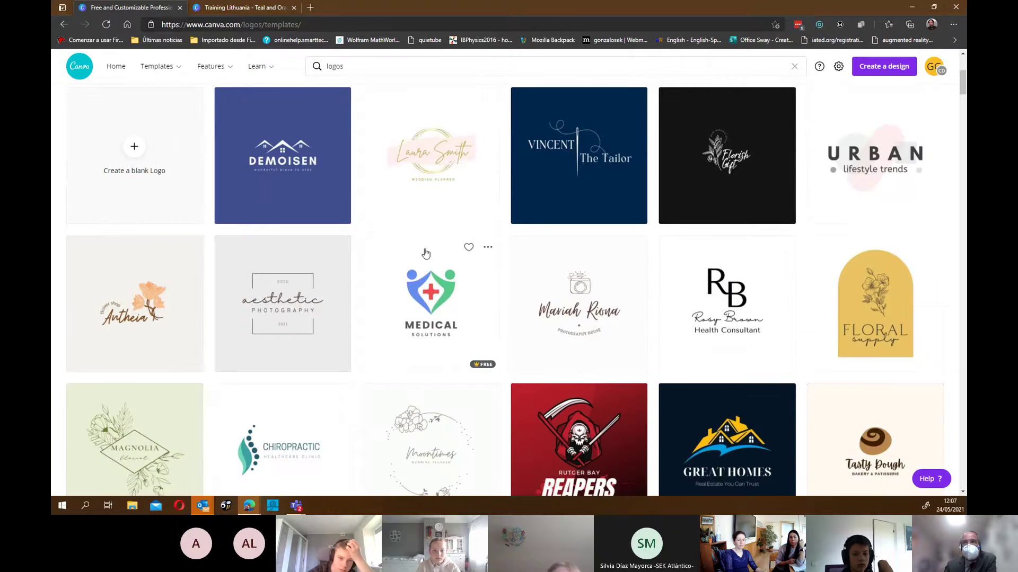
scroll(425, 264, down, 2)
scroll(424, 263, down, 1)
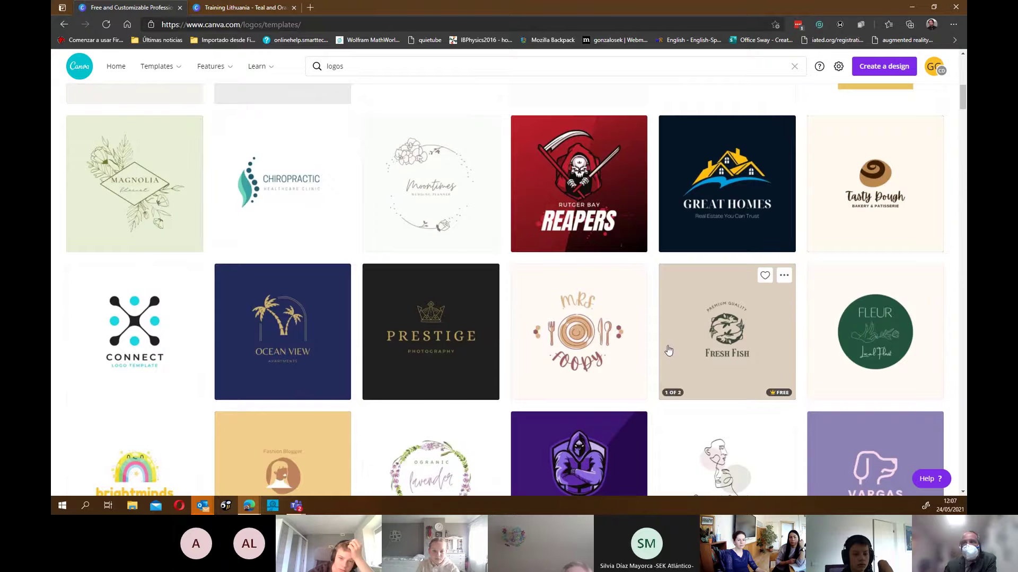
scroll(471, 296, down, 3)
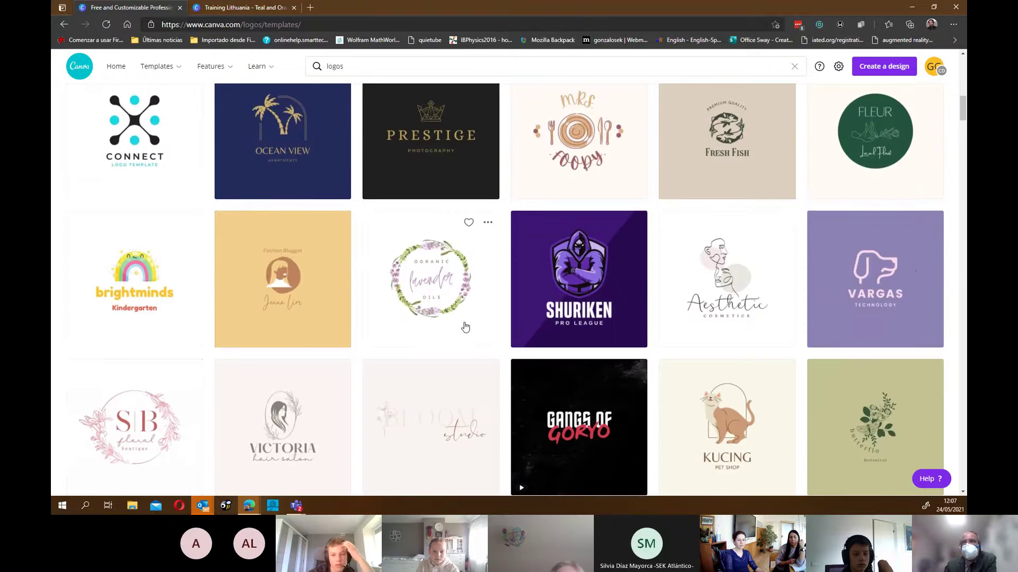
scroll(465, 327, down, 7)
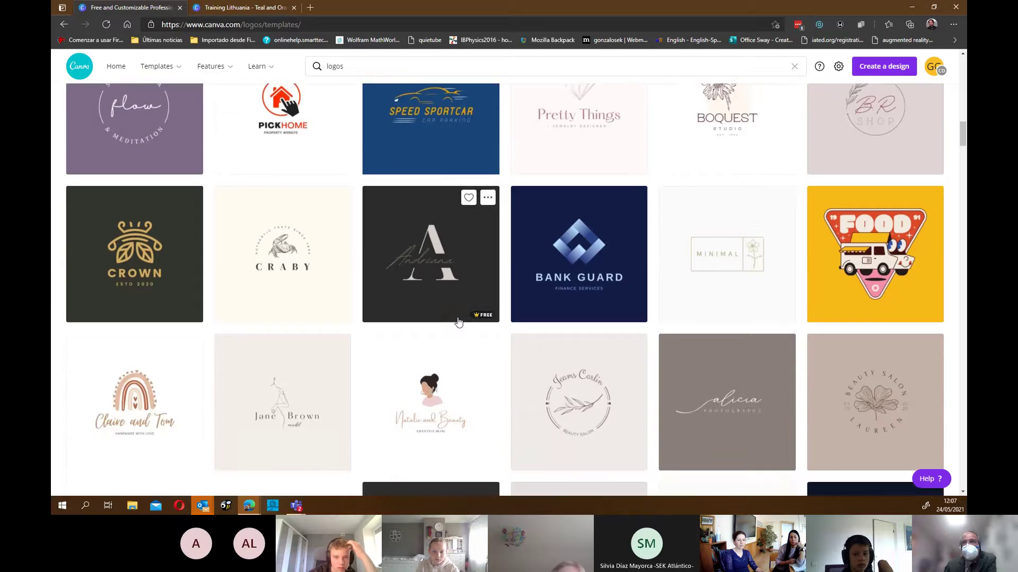
scroll(458, 323, down, 7)
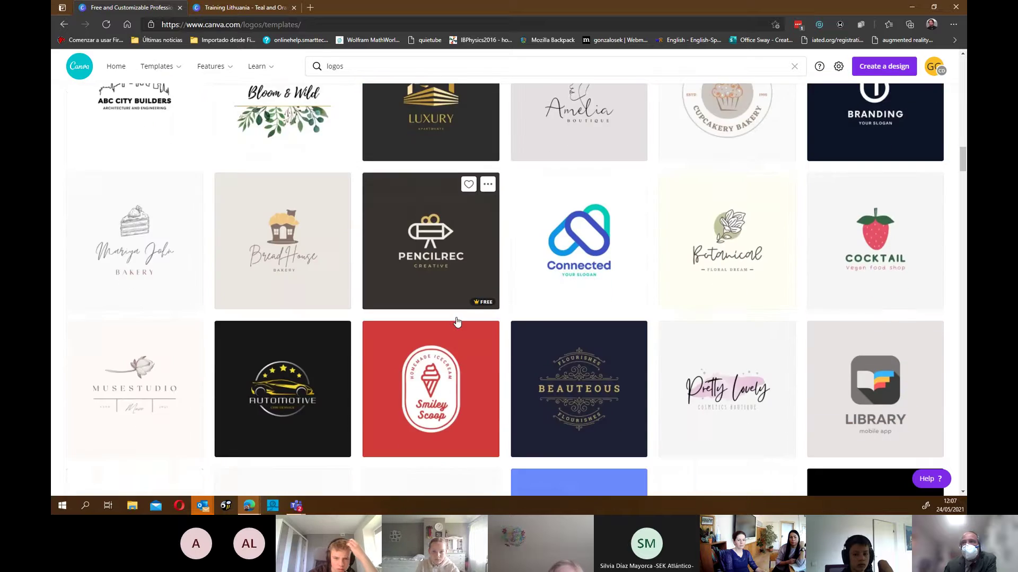
Step: Examine more designs further down the logo template gallery
scroll(457, 322, down, 7)
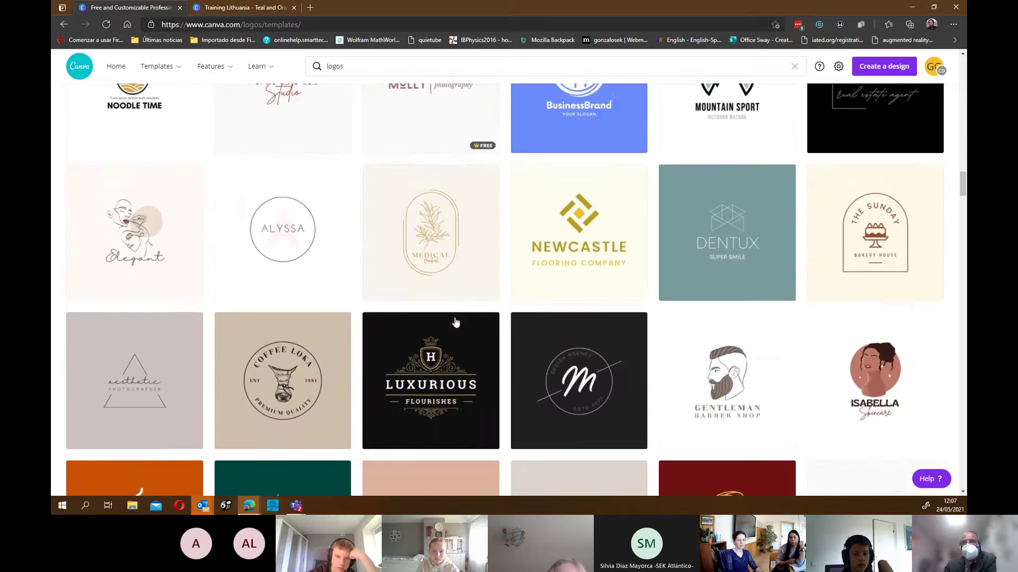
scroll(455, 322, down, 10)
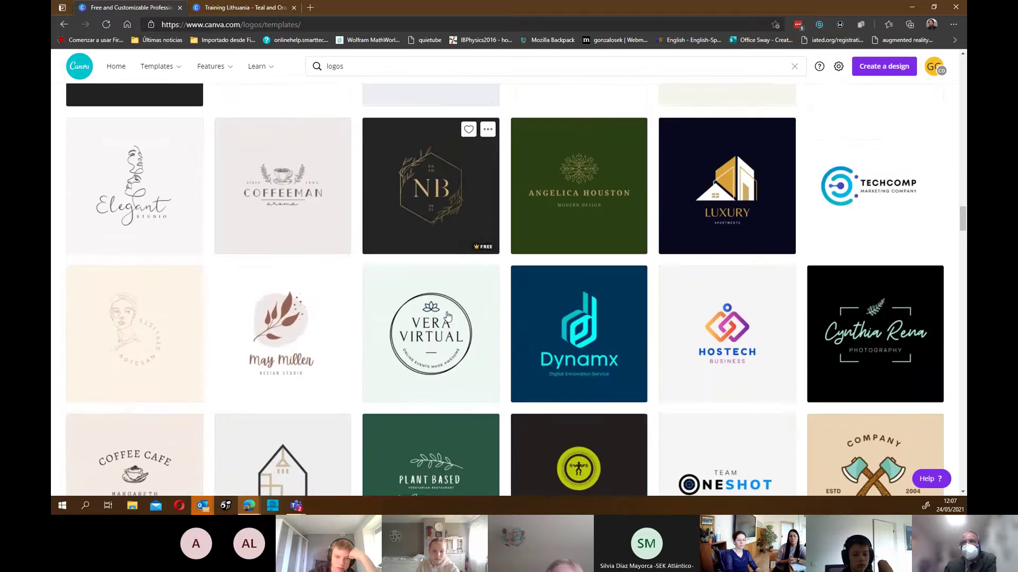
scroll(447, 316, down, 7)
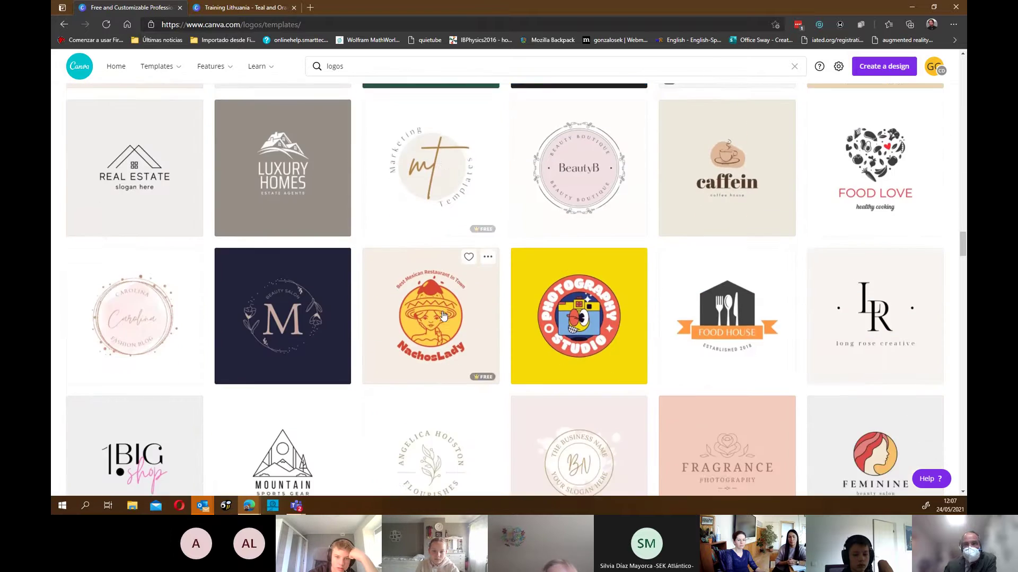
scroll(445, 316, down, 6)
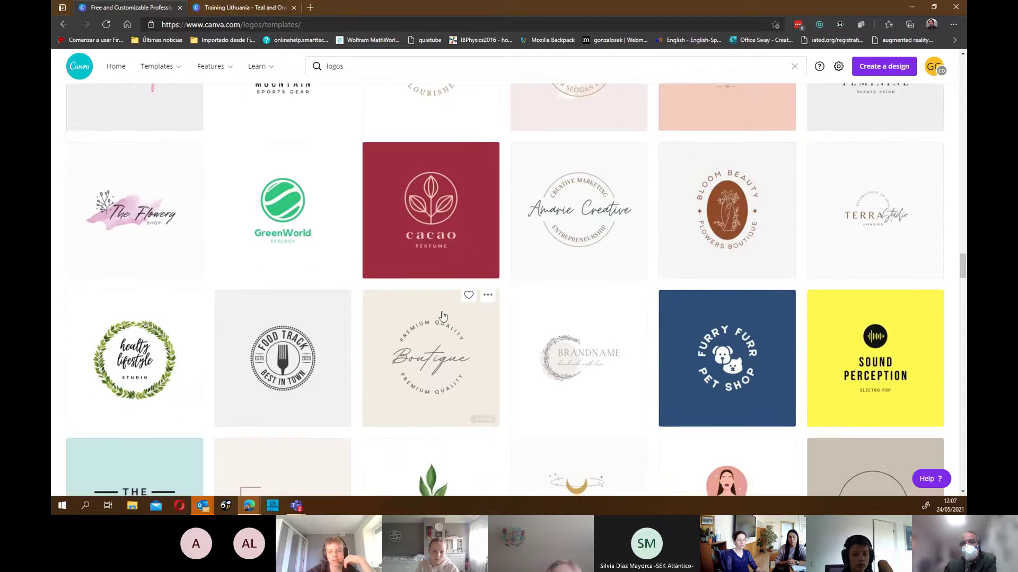
scroll(443, 316, down, 5)
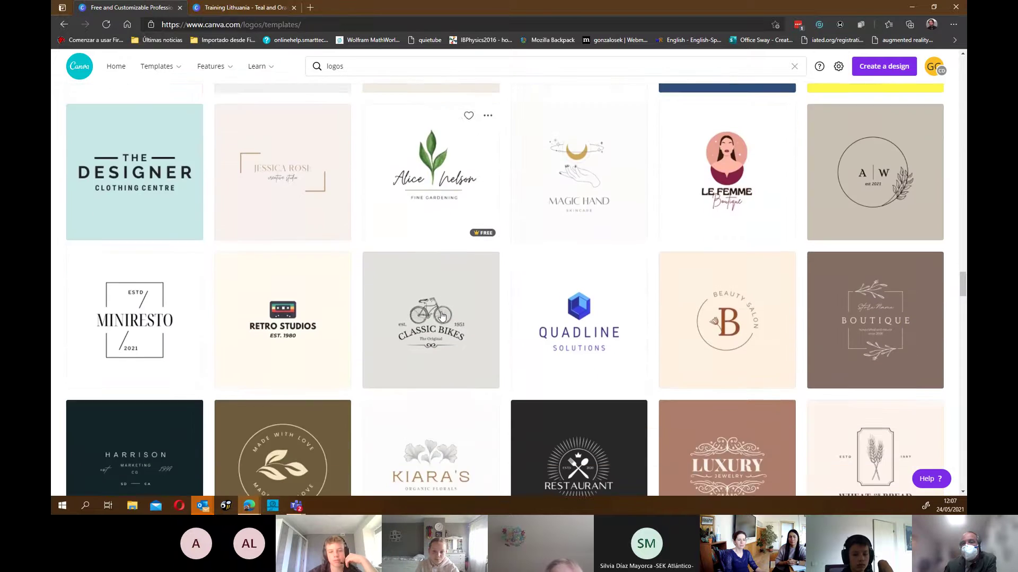
scroll(443, 316, down, 2)
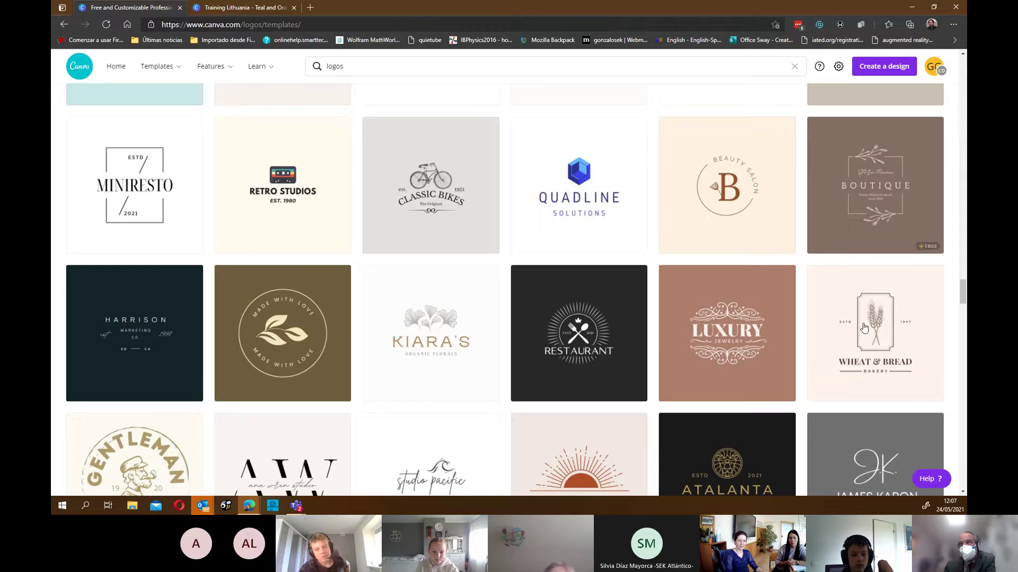
Step: Preview the details of the brown Boutique logo template with flowers and leaves branches and close the preview
click(819, 250)
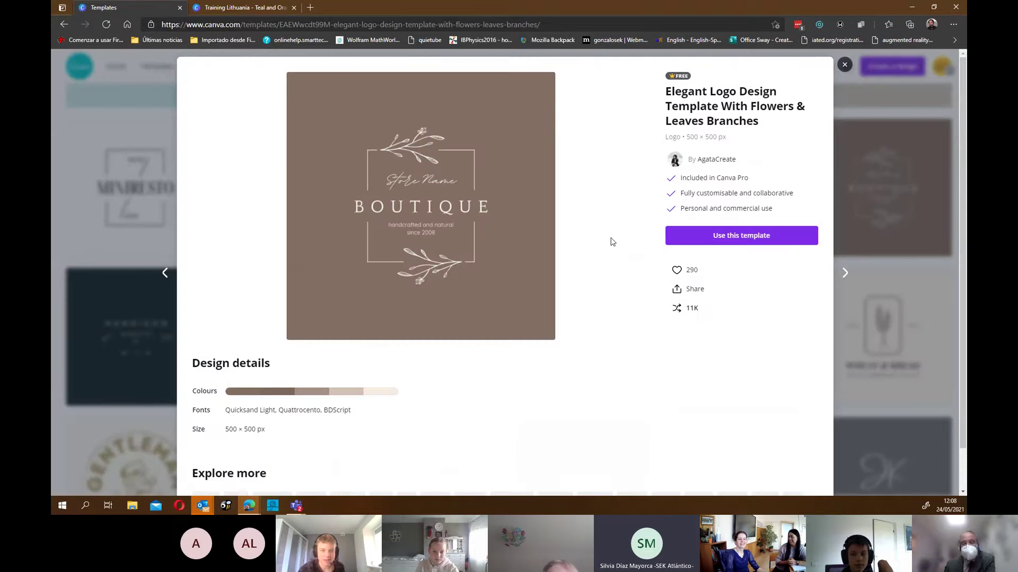
click(844, 65)
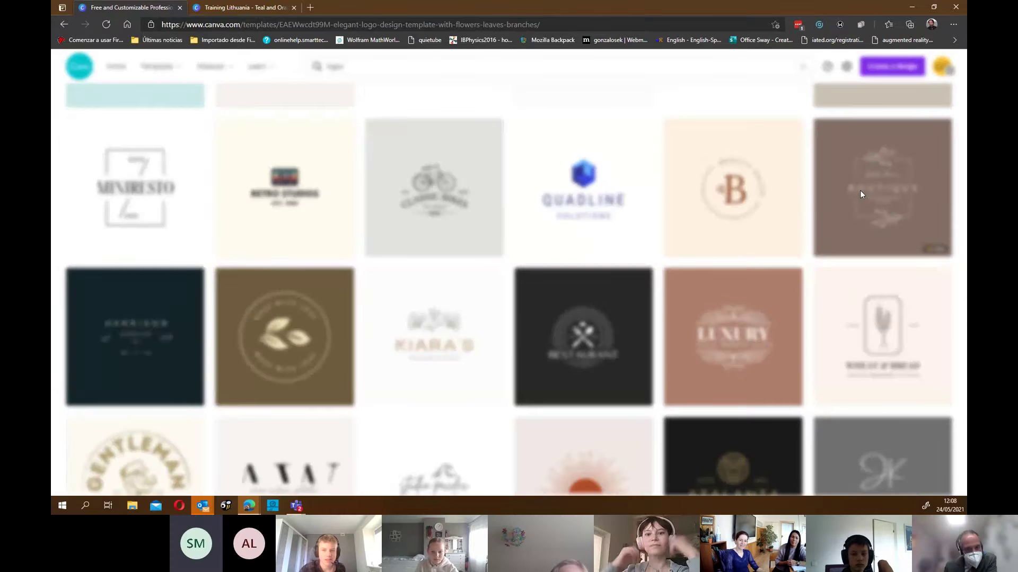
click(860, 190)
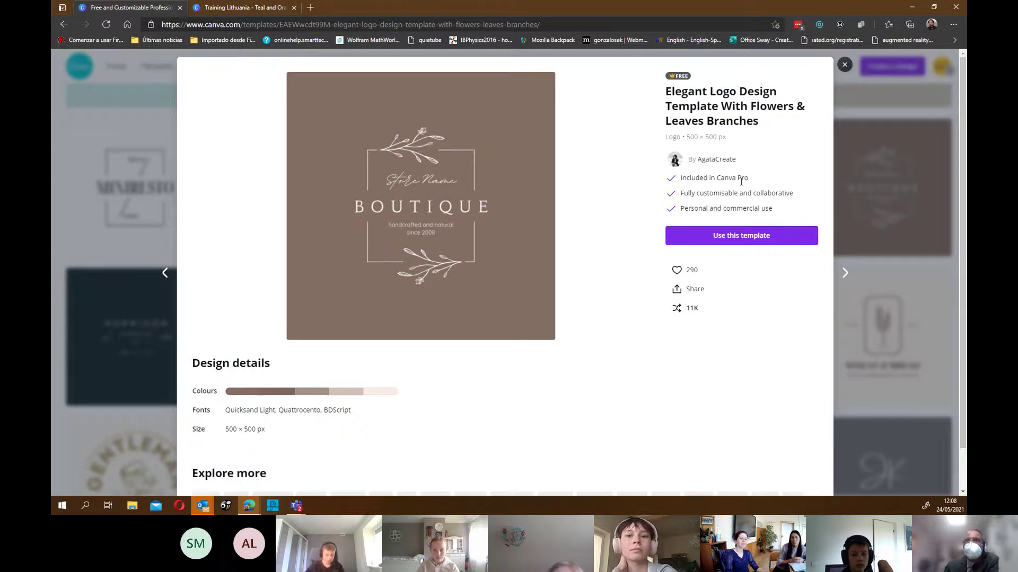
click(844, 64)
Step: Preview the Vintage Bike Illustration Curved Text Logo template and use it for a new design
click(456, 208)
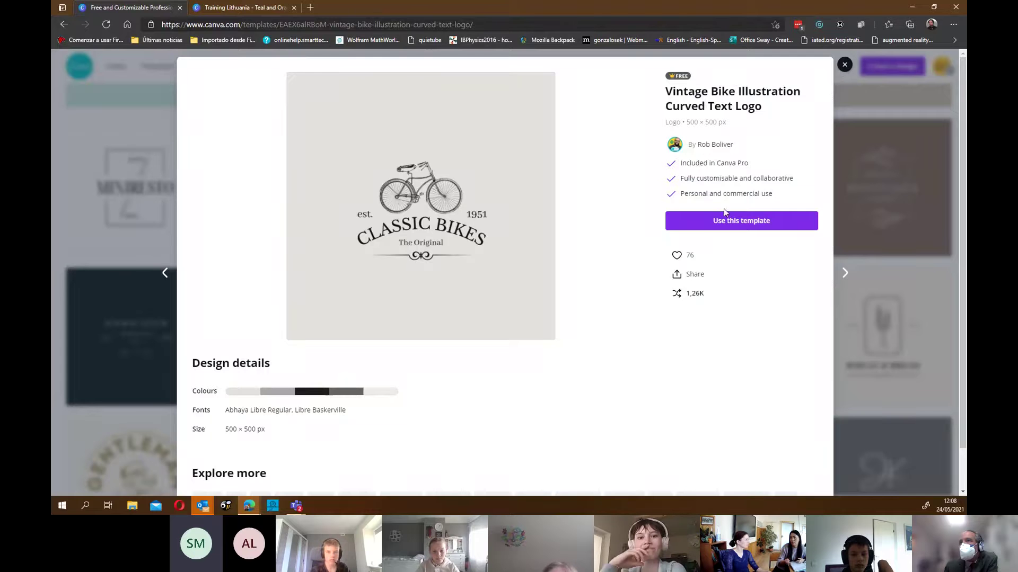
click(714, 219)
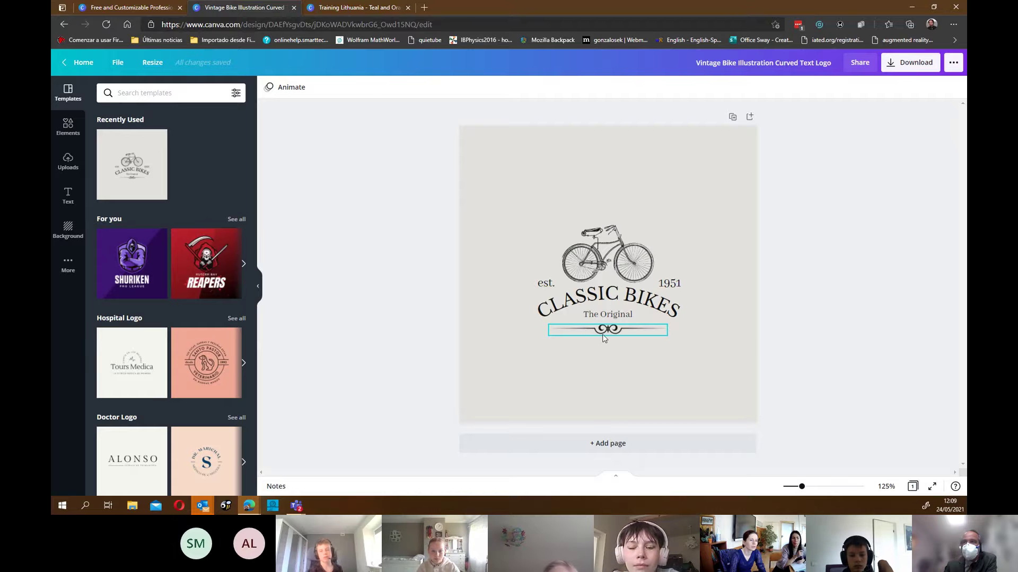
Step: Try shifting and tilting the ornamental divider below "The Original" and undo both changes
click(586, 331)
drag(615, 353, 598, 382)
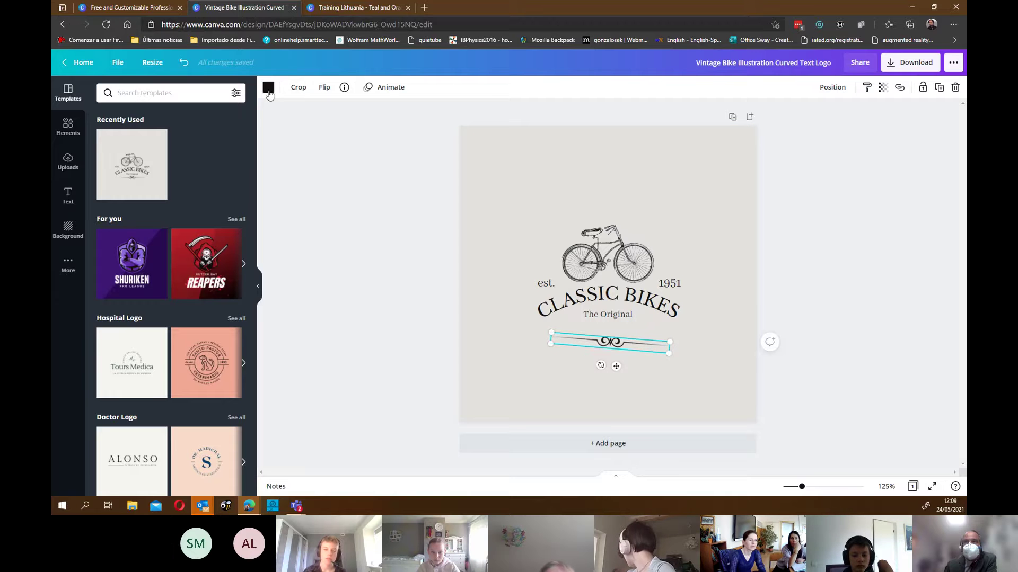
click(184, 62)
click(184, 62)
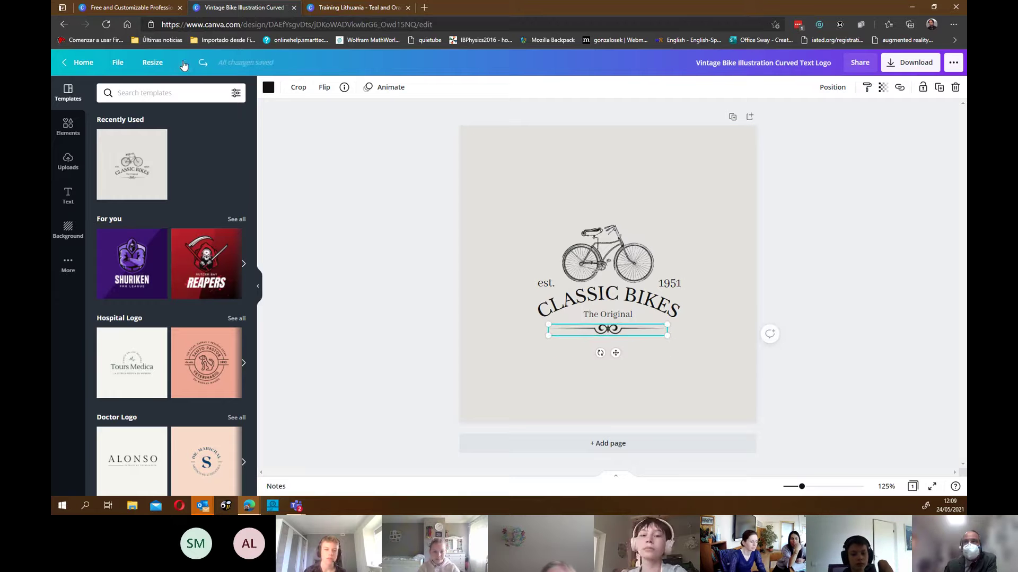
Step: Select the bicycle illustration and view the available elements, uploads, text styles, backgrounds and additional apps
click(552, 301)
click(581, 262)
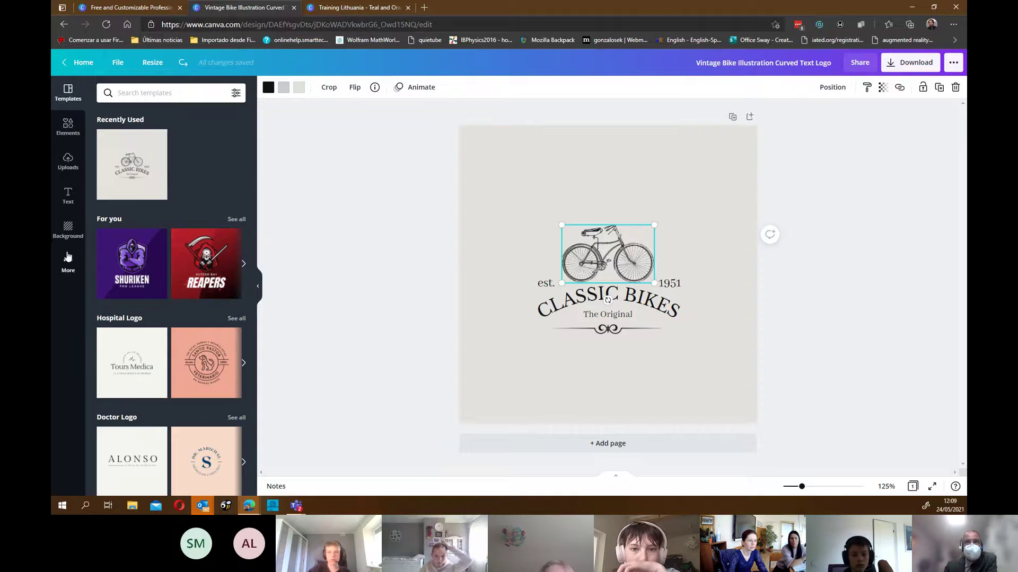
click(67, 125)
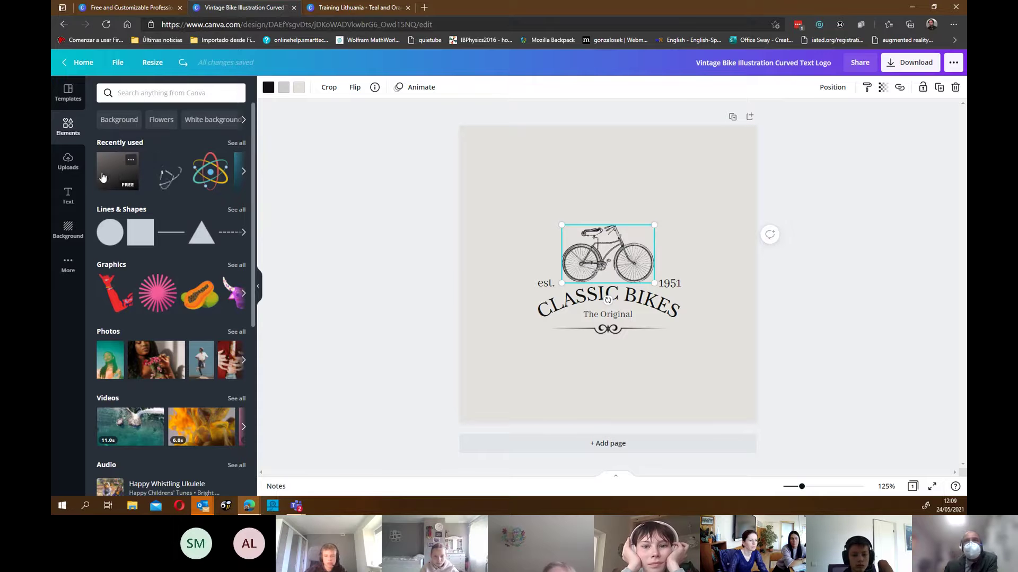
click(68, 161)
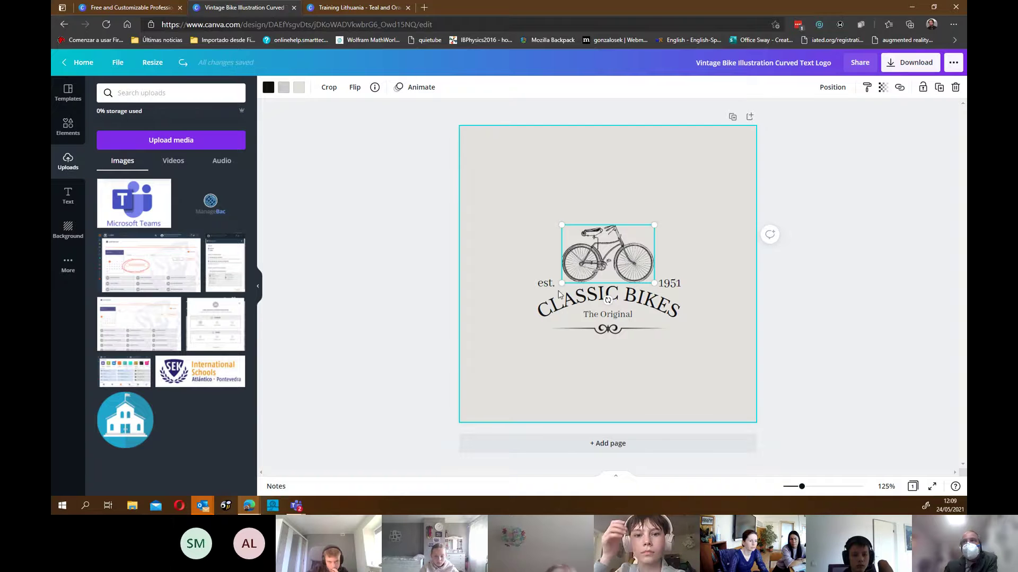
click(70, 195)
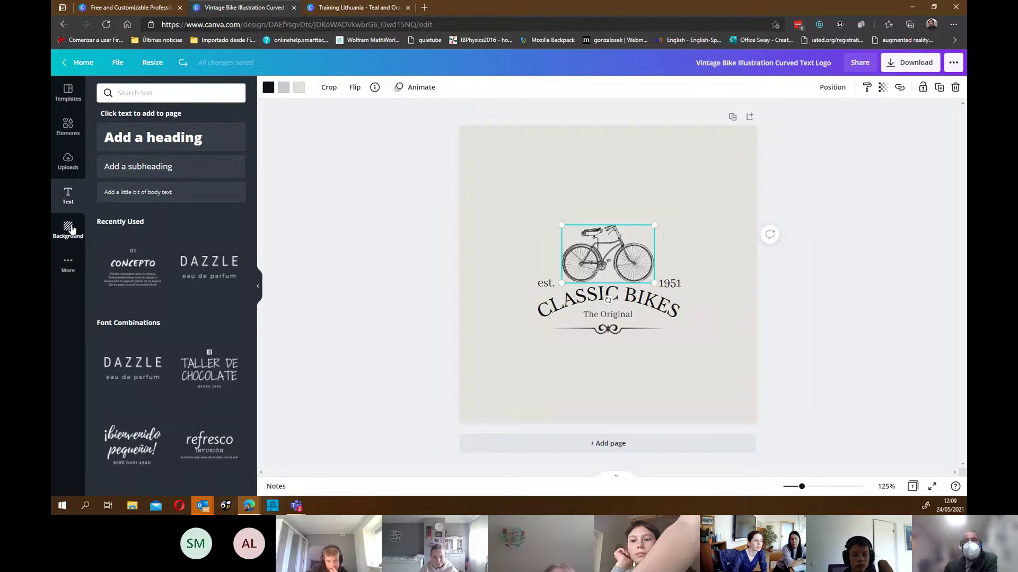
click(73, 230)
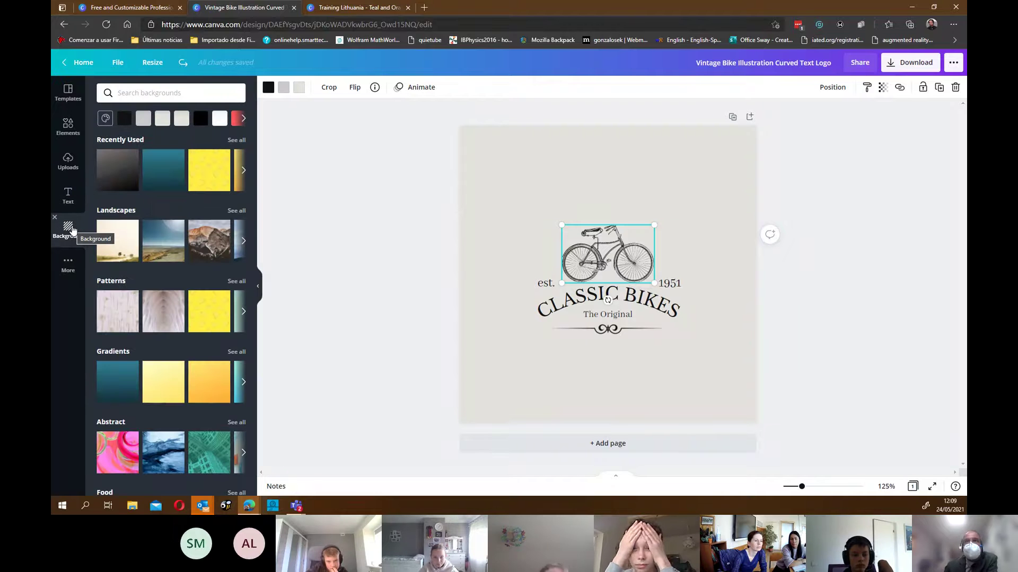
click(68, 265)
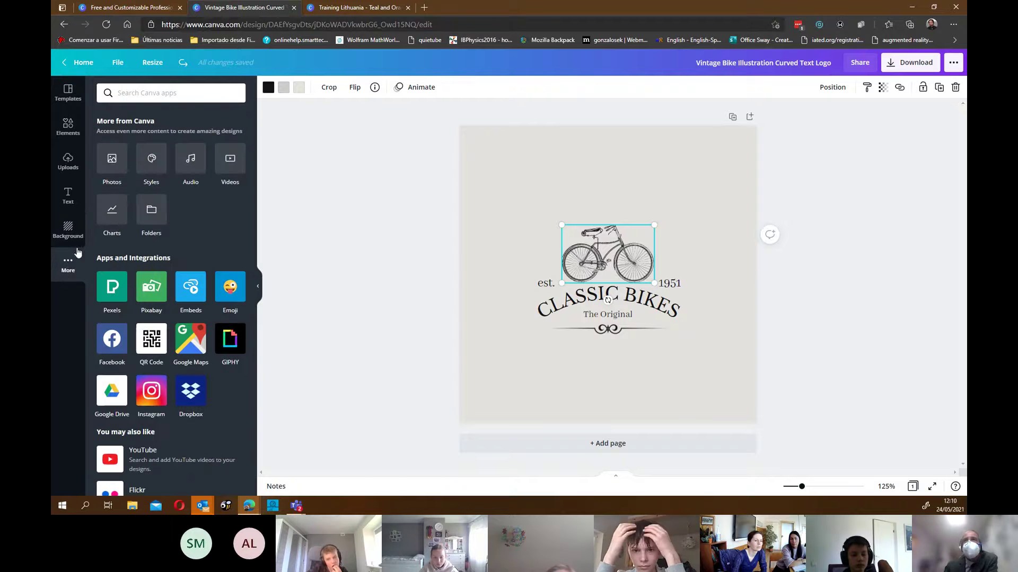
Step: Search the elements for "culture" and look through the graphics and photos offered
click(68, 127)
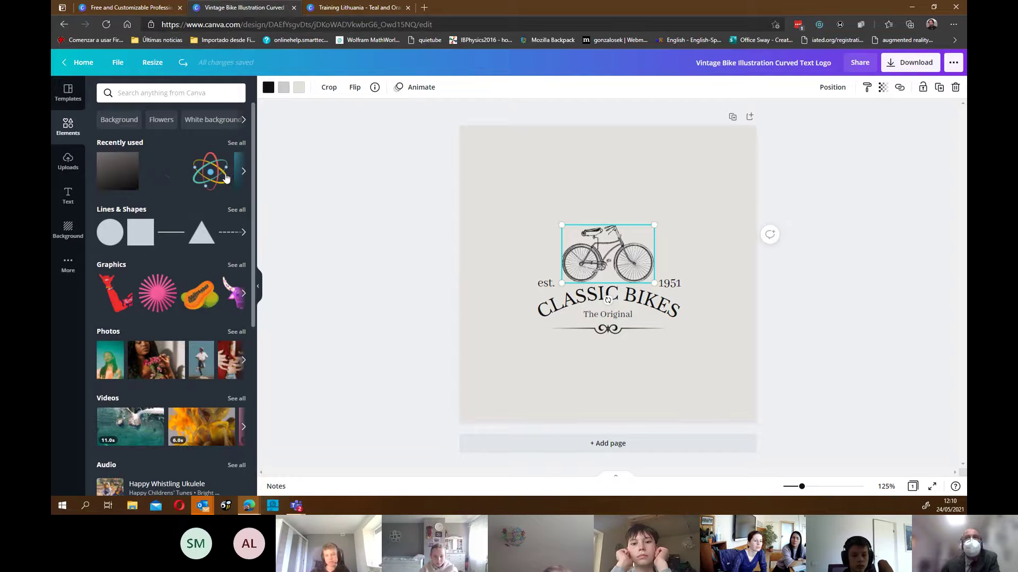
click(128, 94)
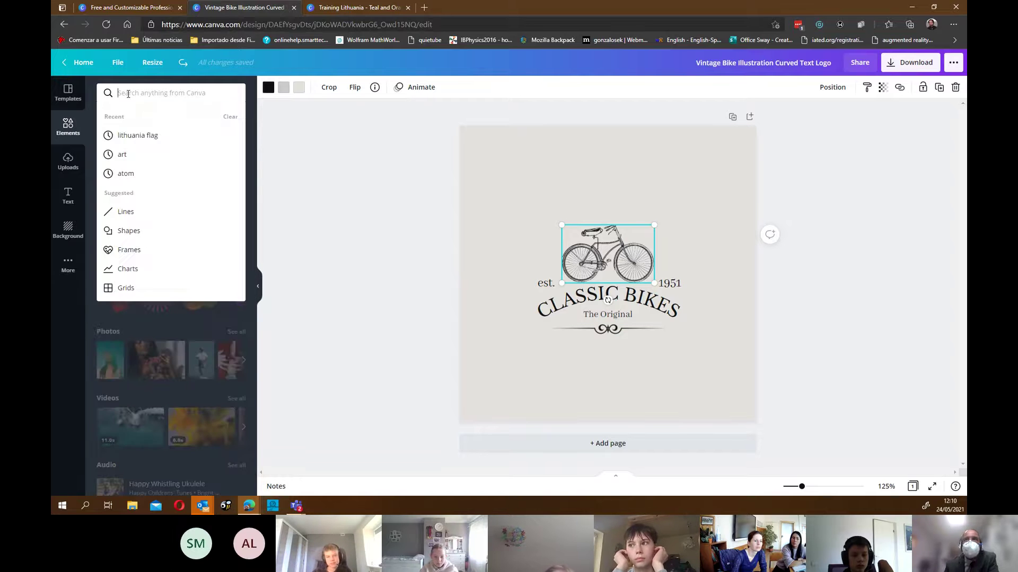
text(culture)
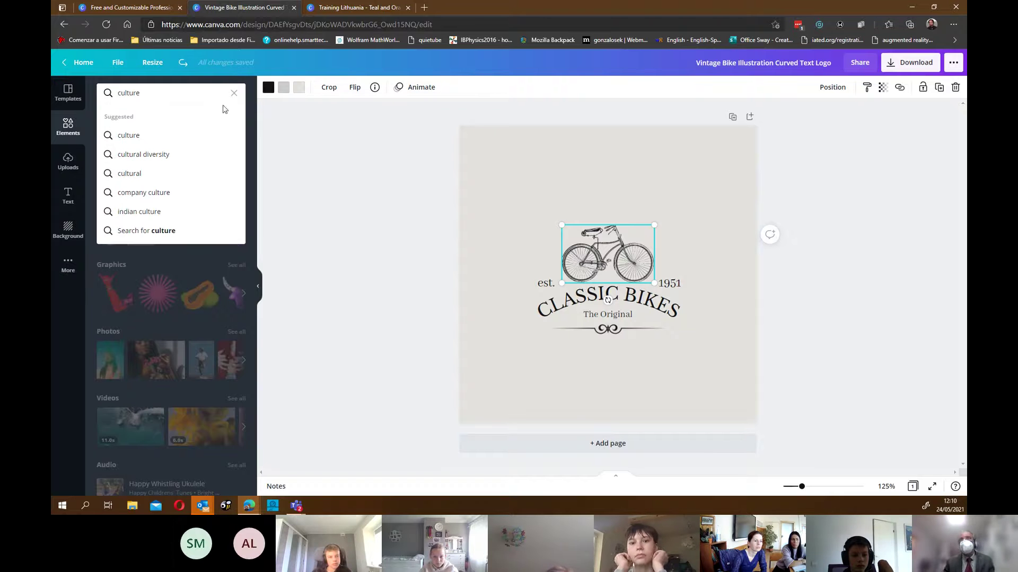
key(Return)
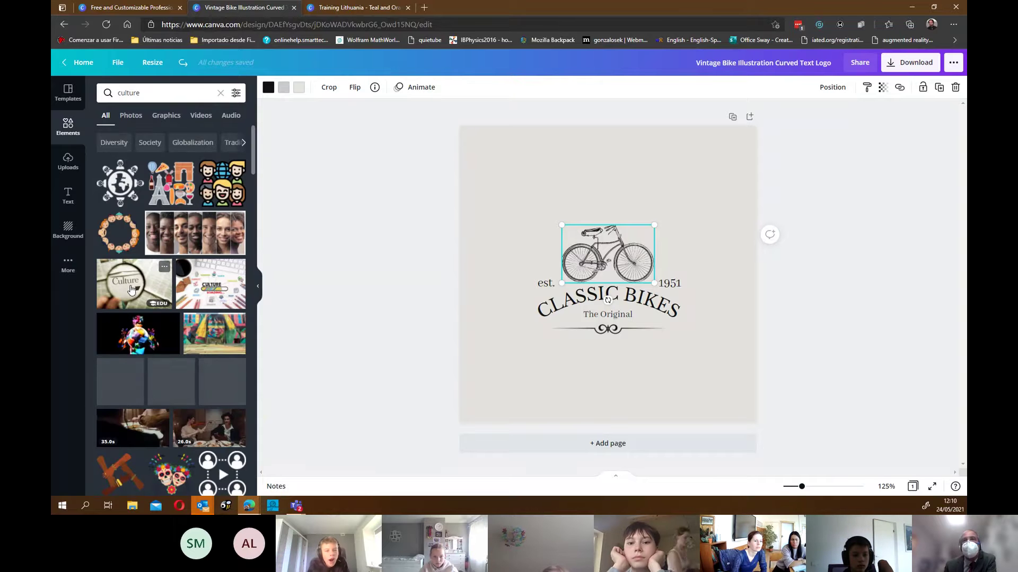
scroll(135, 292, down, 6)
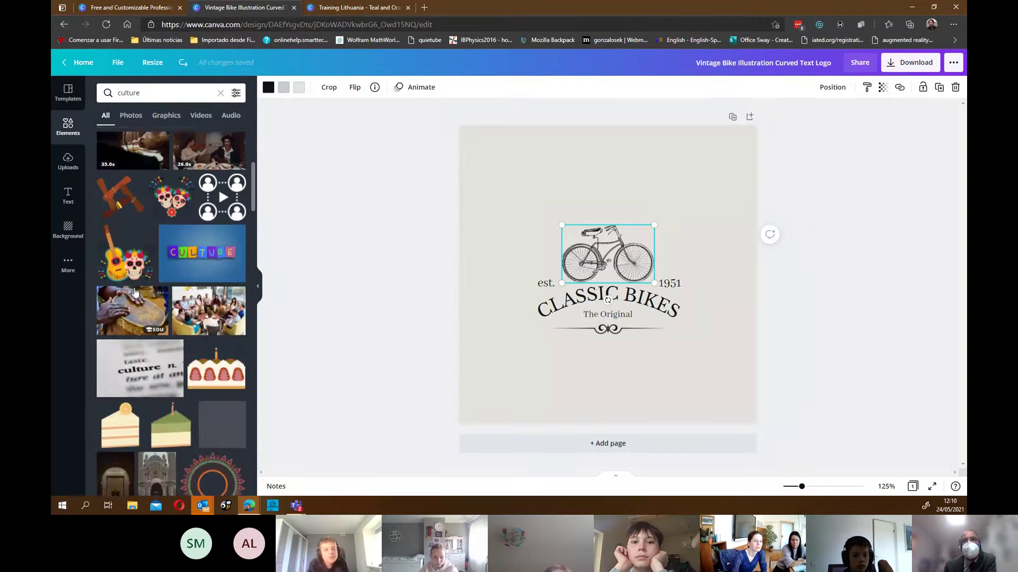
scroll(134, 291, down, 6)
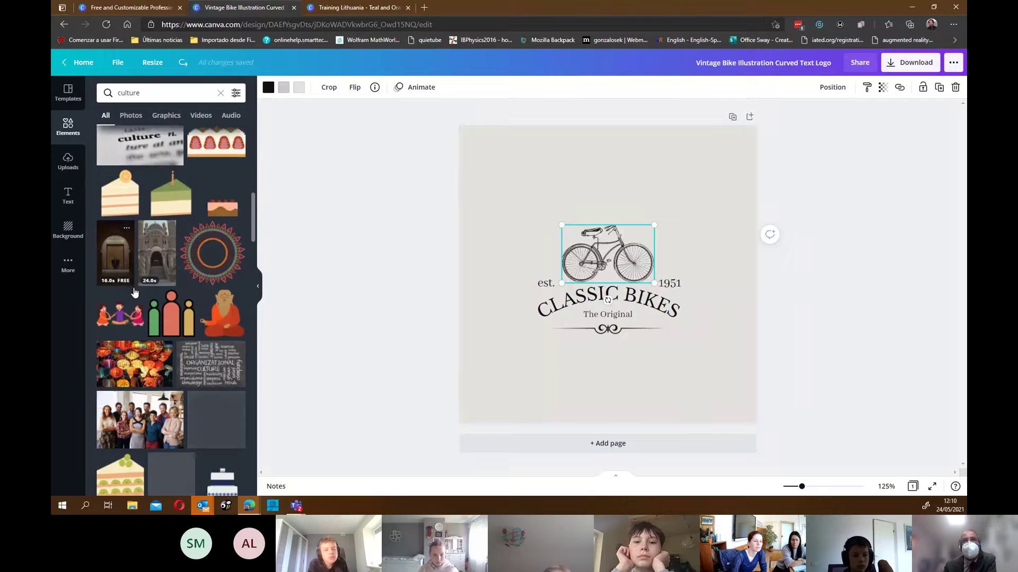
scroll(134, 291, down, 3)
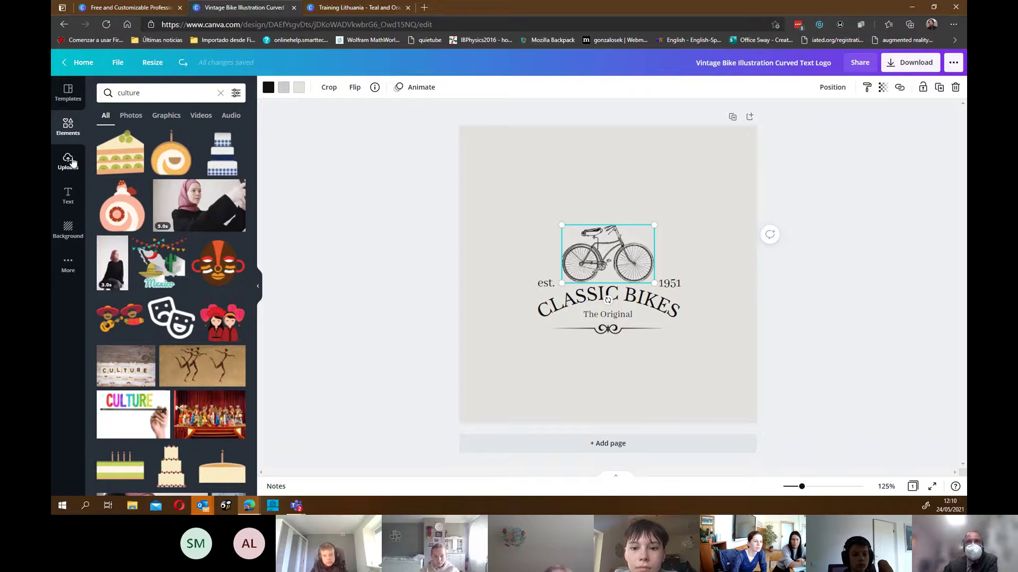
Step: Search the elements for "flag" and refine the search to "lithuania flag"
click(126, 93)
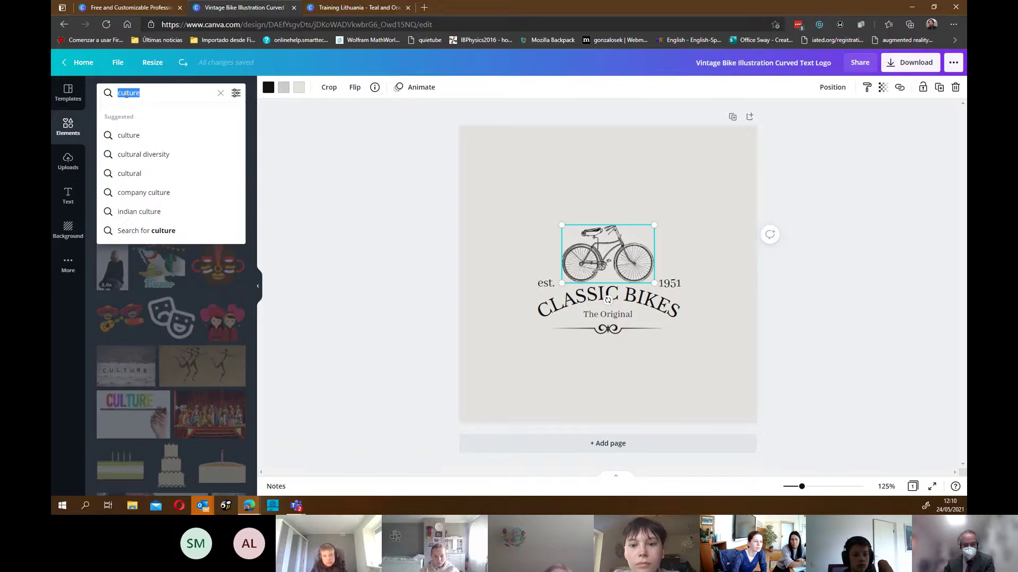
text(flag)
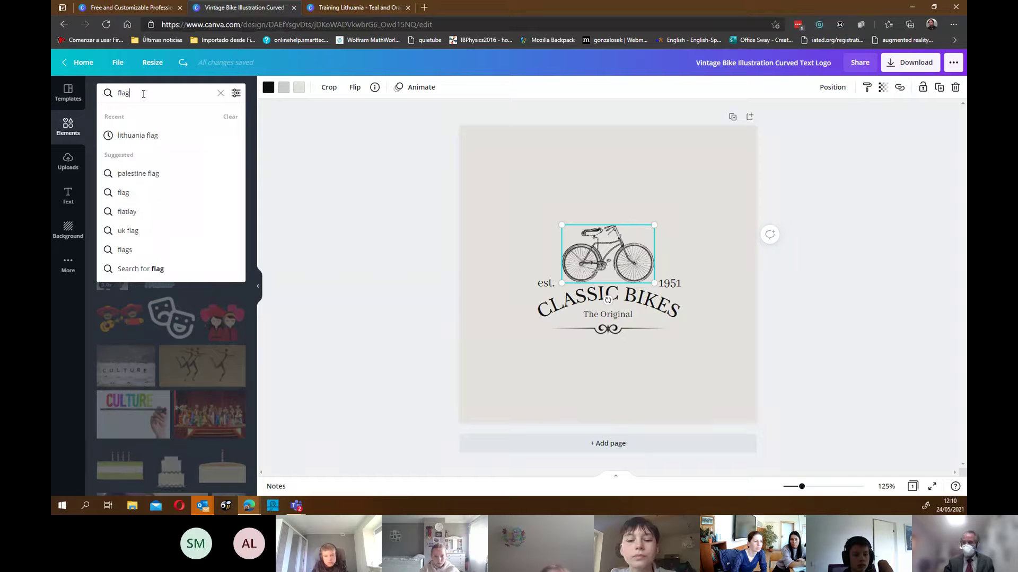
key(Return)
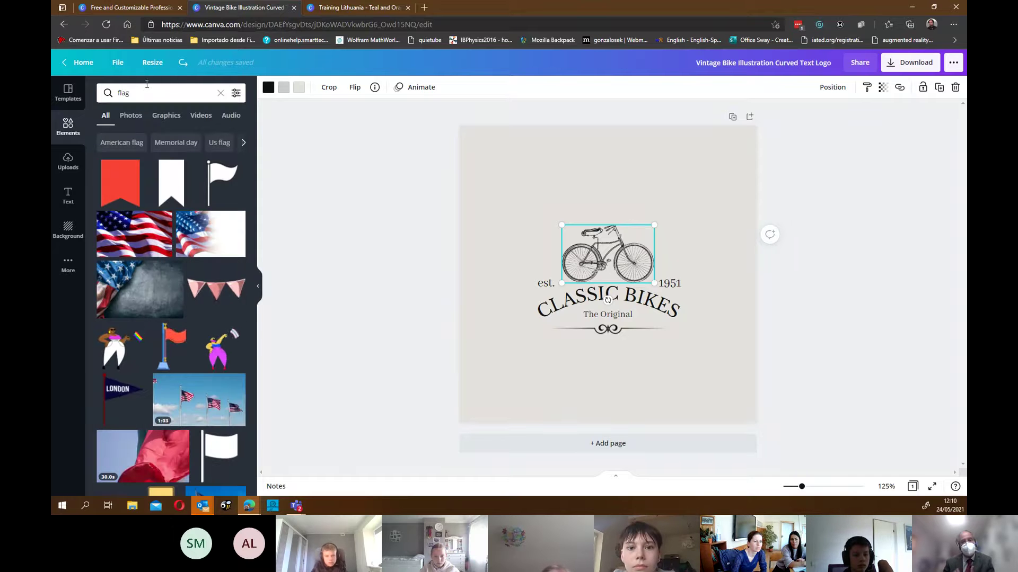
click(117, 93)
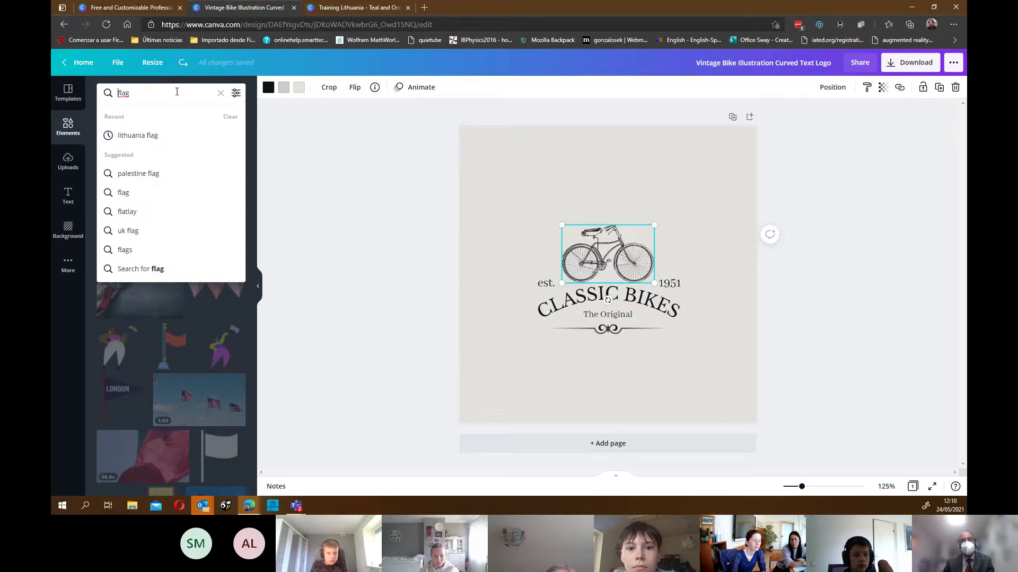
text(lithua)
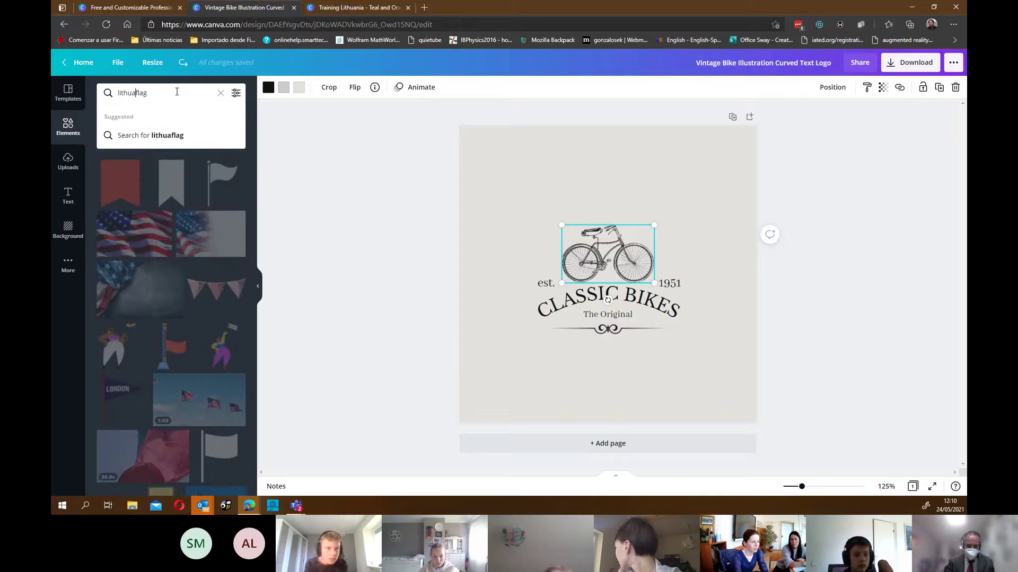
text(nia)
key(Return)
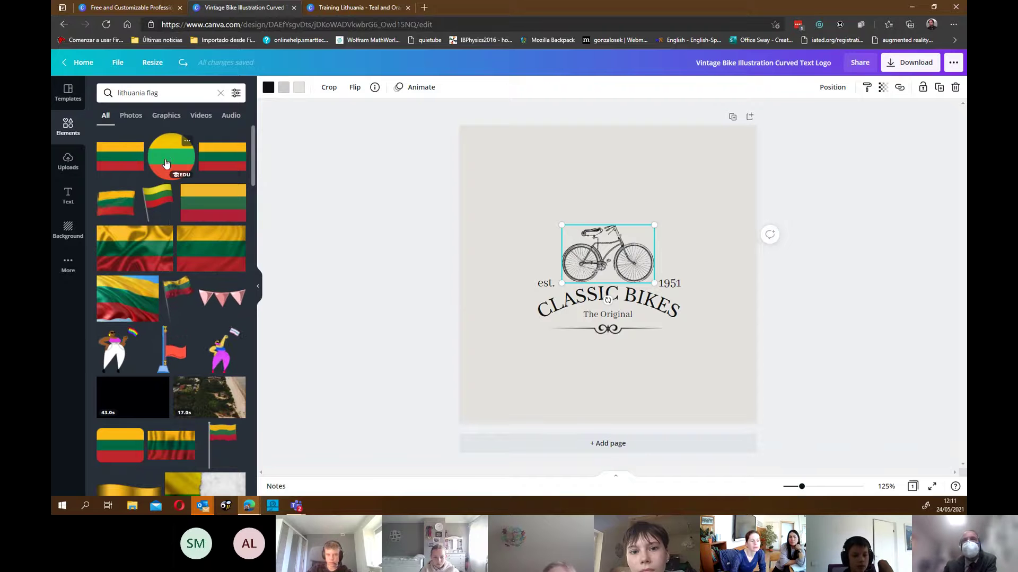
Step: Add the circular Lithuanian flag to the logo, shrink it and place it above and left of the bicycle
drag(166, 163, 597, 224)
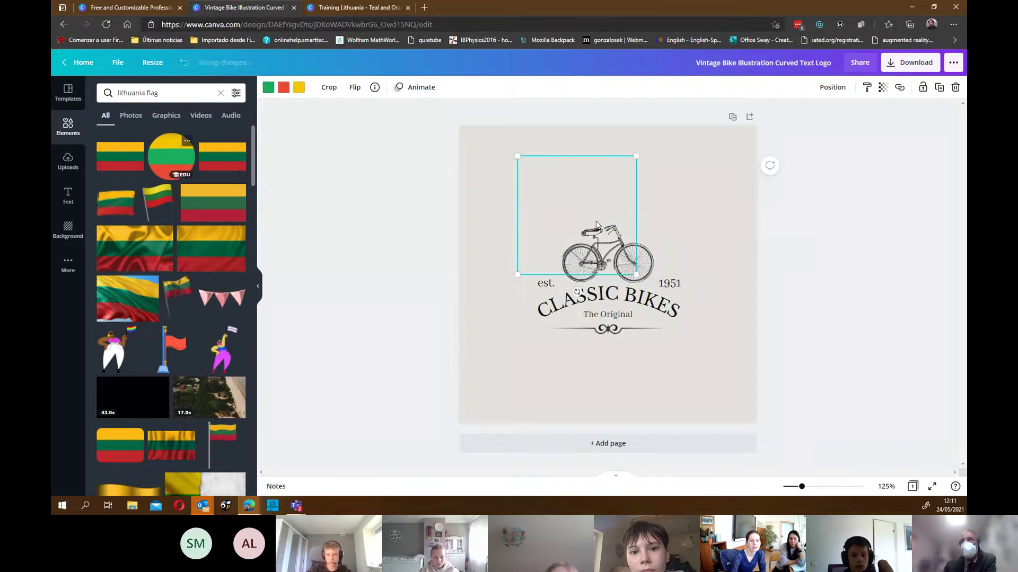
drag(636, 274, 607, 246)
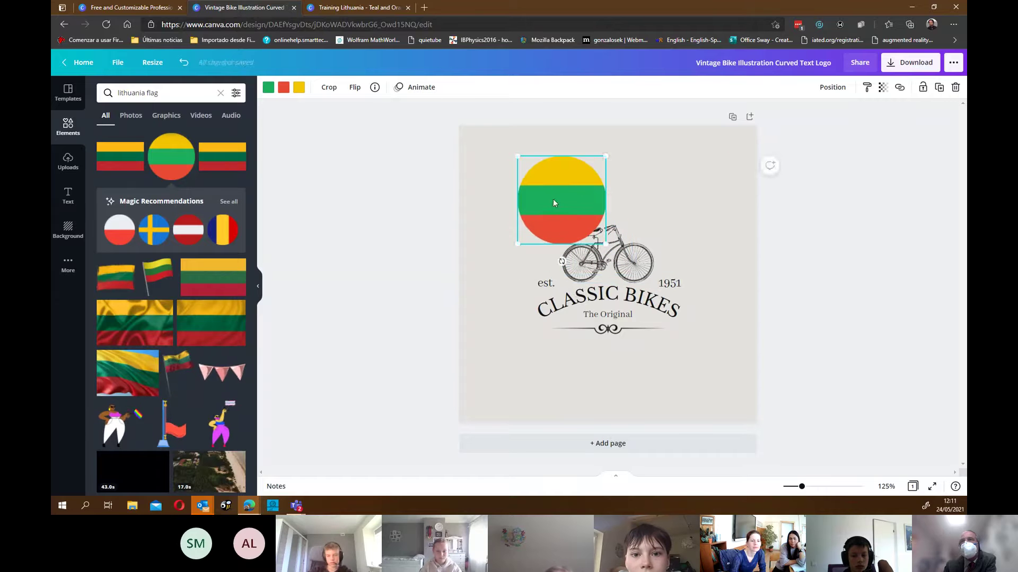
drag(553, 201, 539, 169)
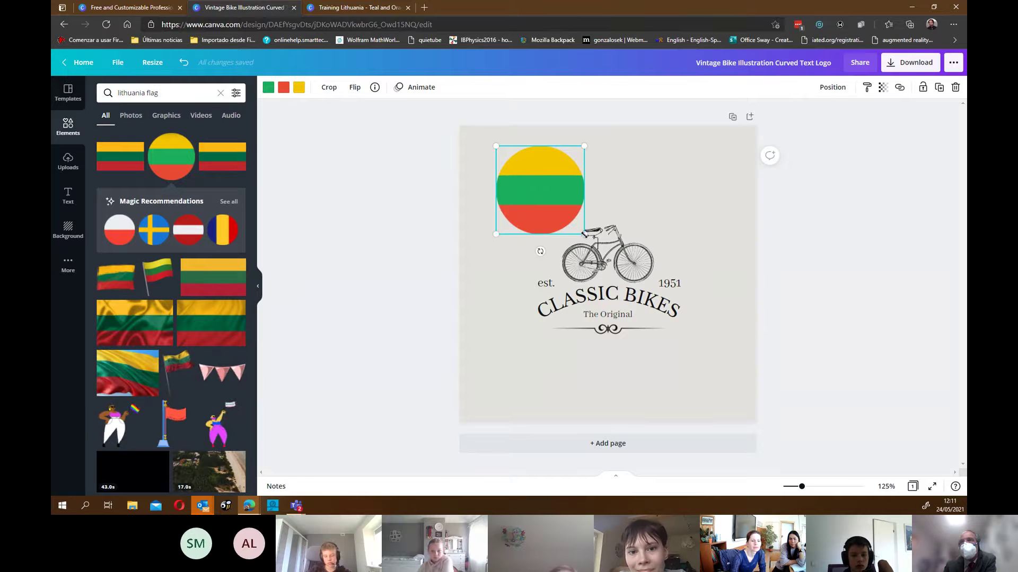
Step: Shrink the Lithuanian flag slightly and move it to the upper-right area of the logo
drag(583, 234, 579, 228)
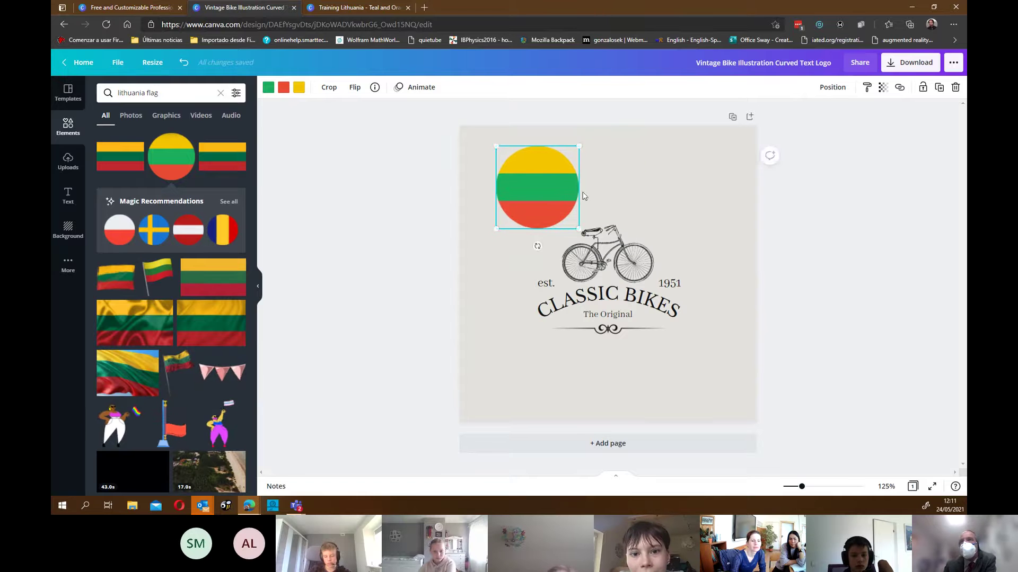
drag(538, 197, 693, 191)
Step: Search the elements for "spain flag" and add the circular Spanish flag at the logo's upper left, shrunk to 139 by 139
click(128, 93)
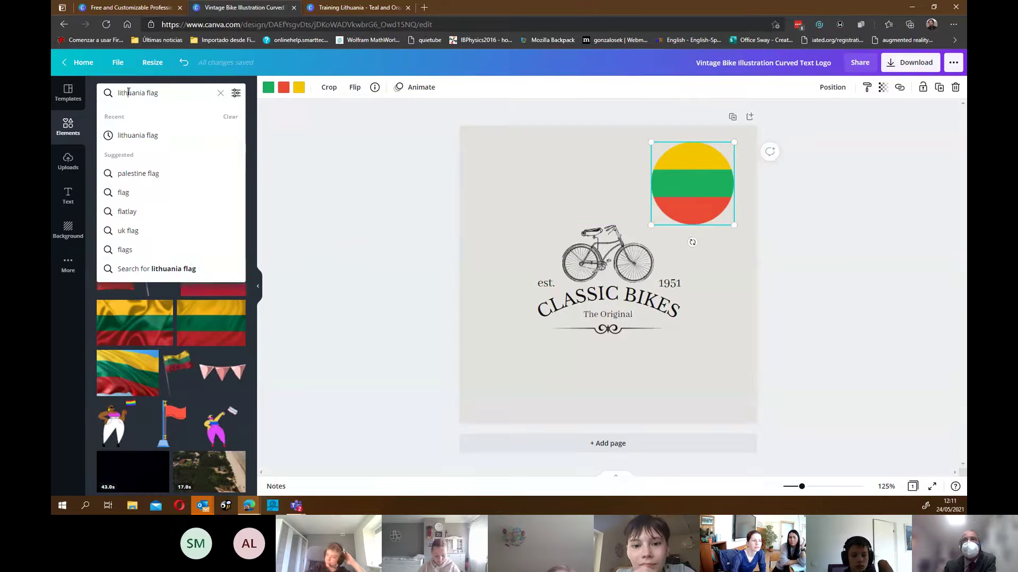
double_click(128, 93)
text(sp)
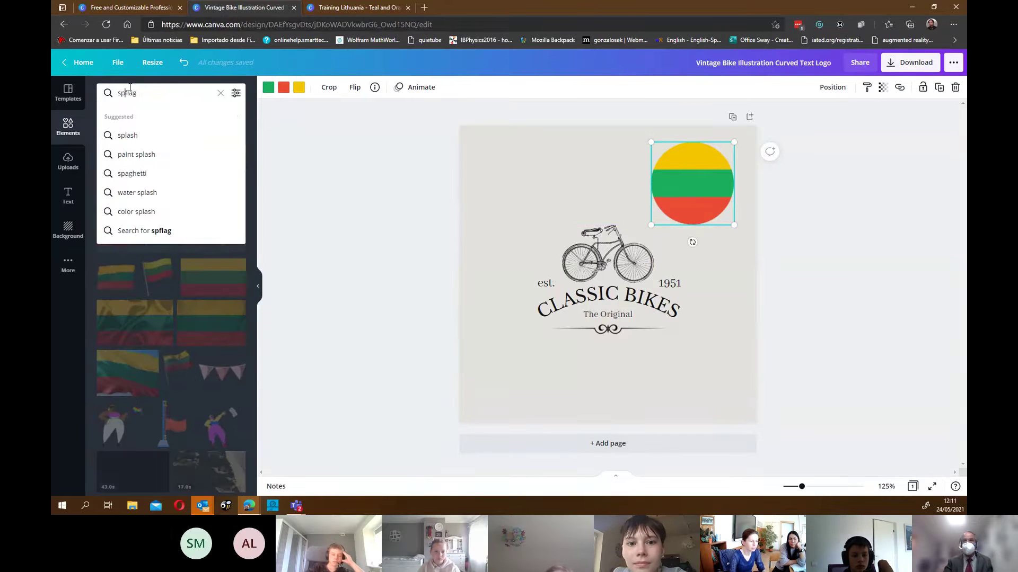
text(i)
key(BackSpace)
text(ain)
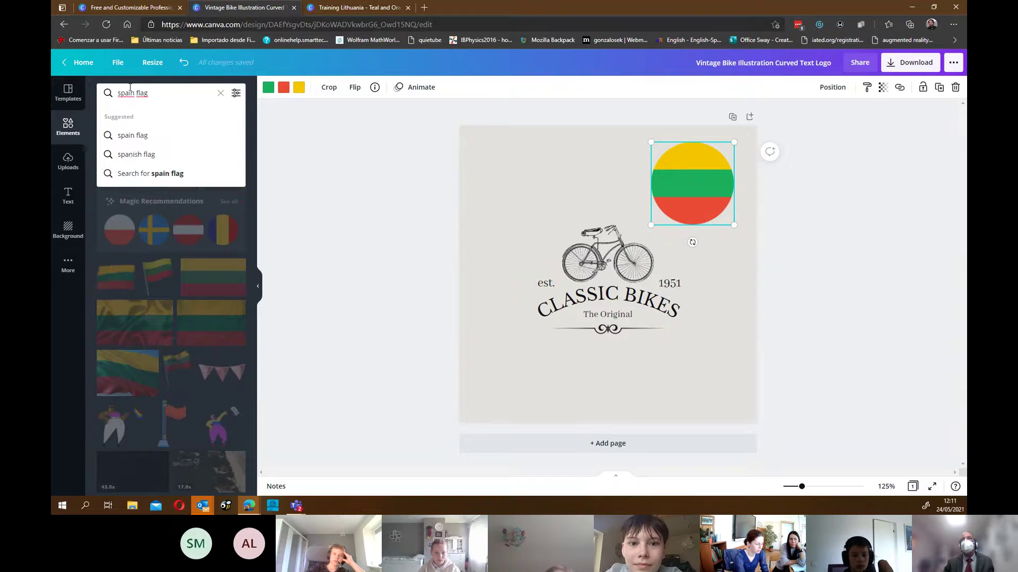
key(Return)
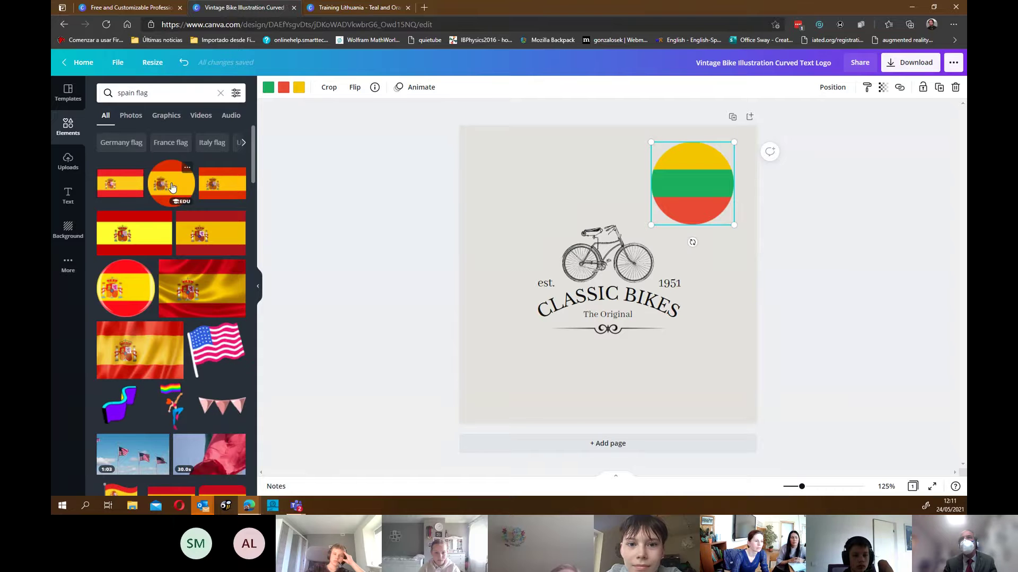
drag(166, 190, 493, 165)
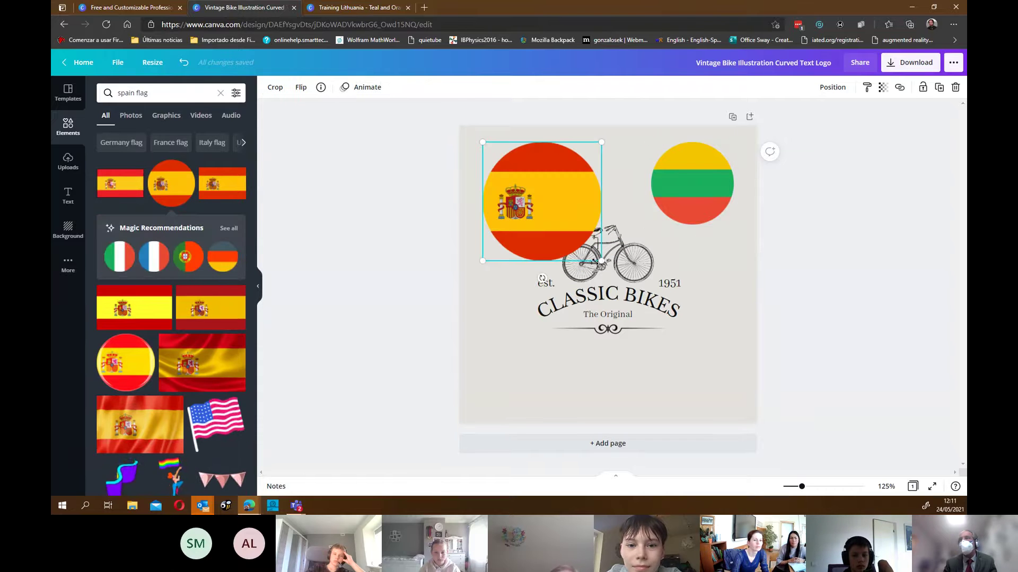
drag(598, 260, 571, 217)
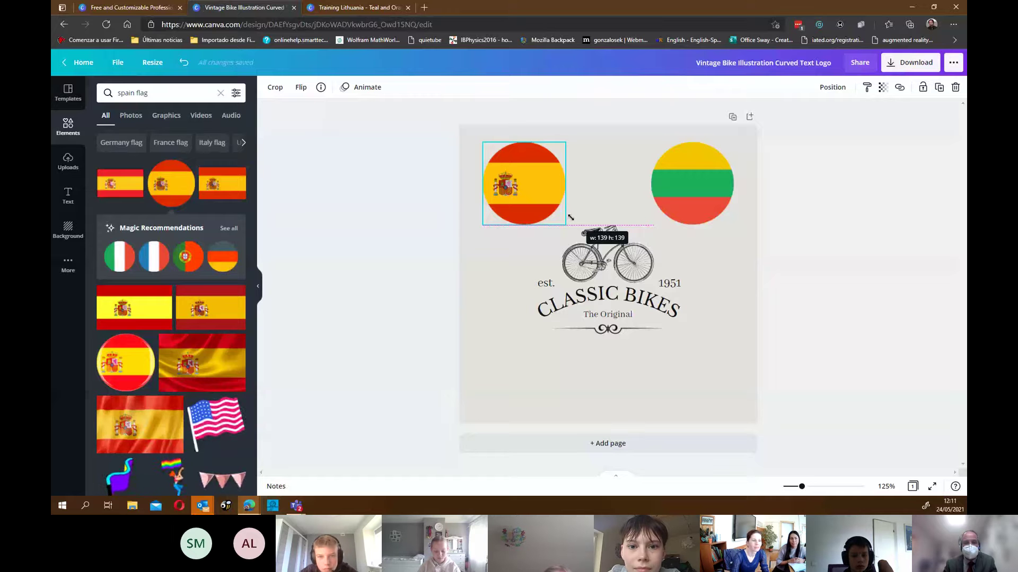
Step: Delete the bicycle illustration from the logo
click(605, 278)
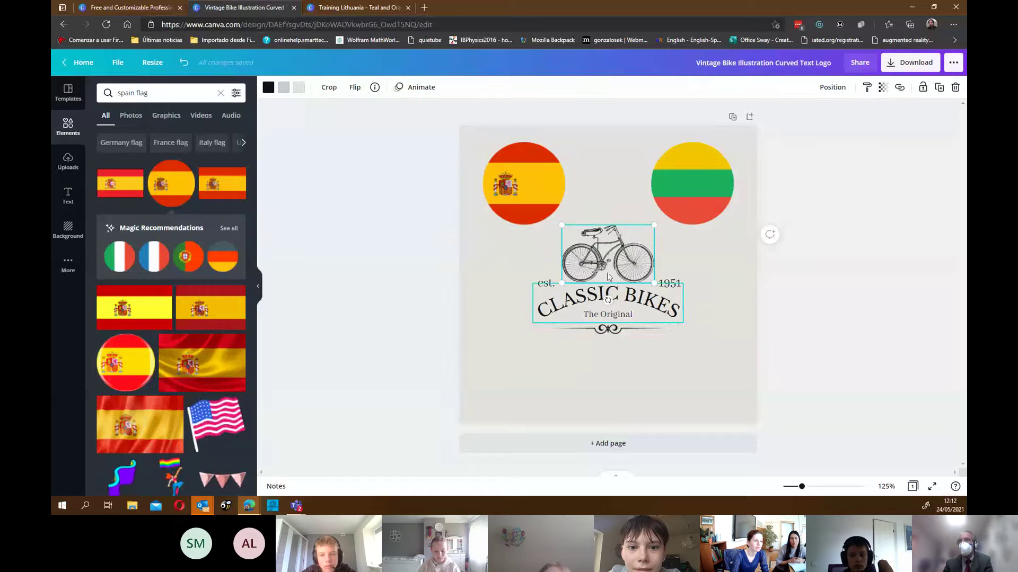
right_click(608, 251)
click(631, 300)
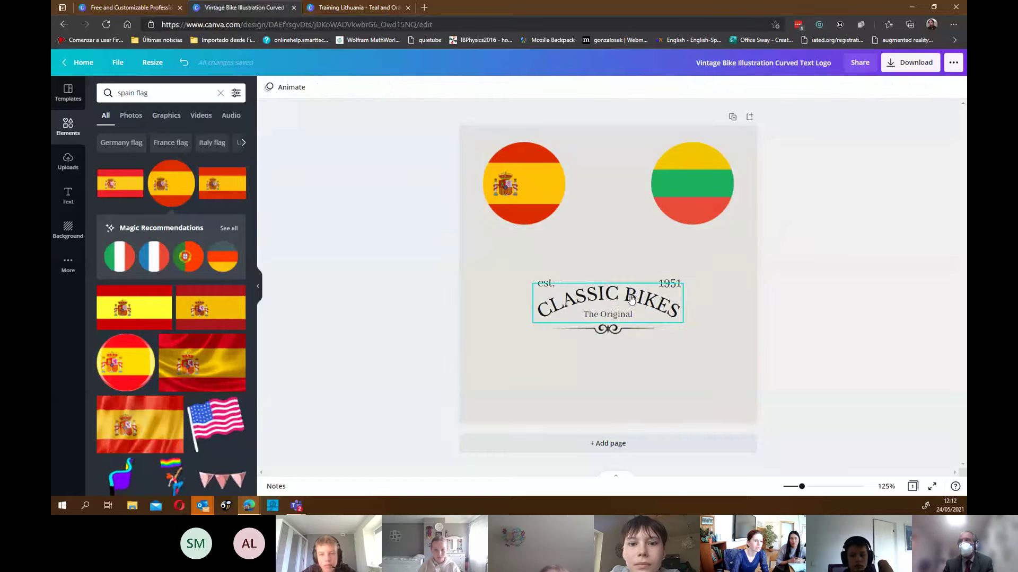
Step: Replace the curved heading "CLASSIC BIKES" with "COLLABRATION"
click(583, 305)
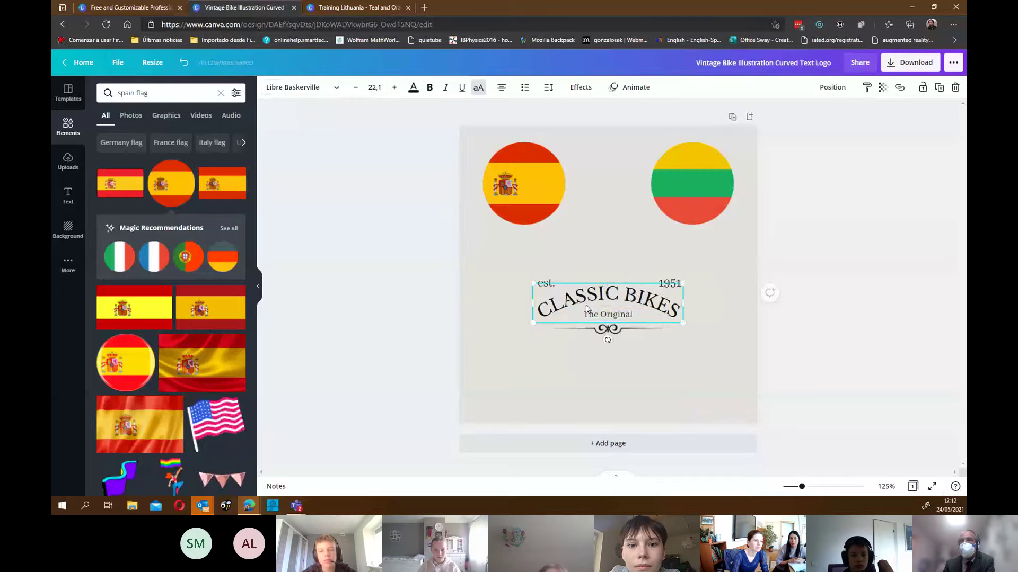
double_click(592, 296)
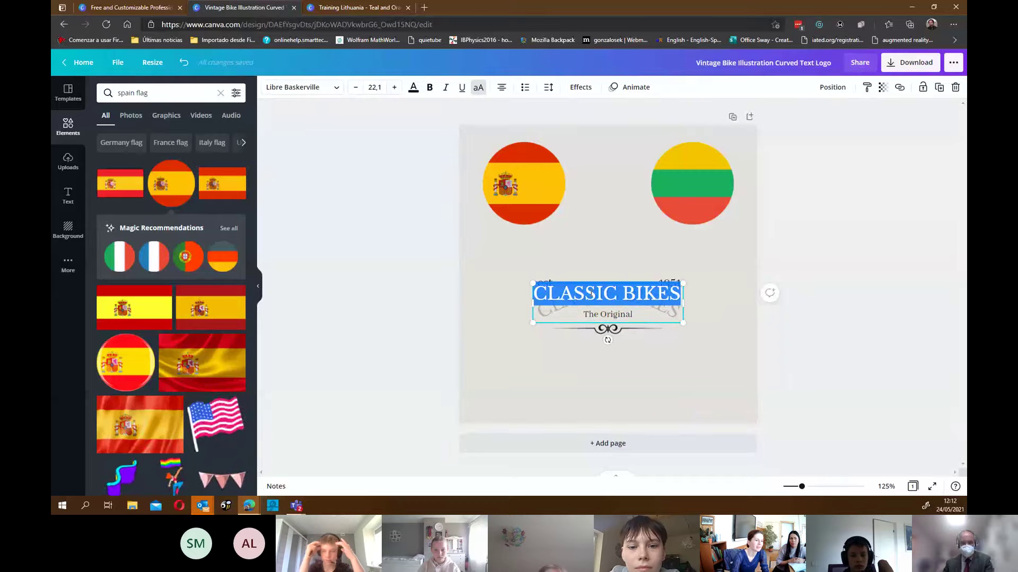
text(C)
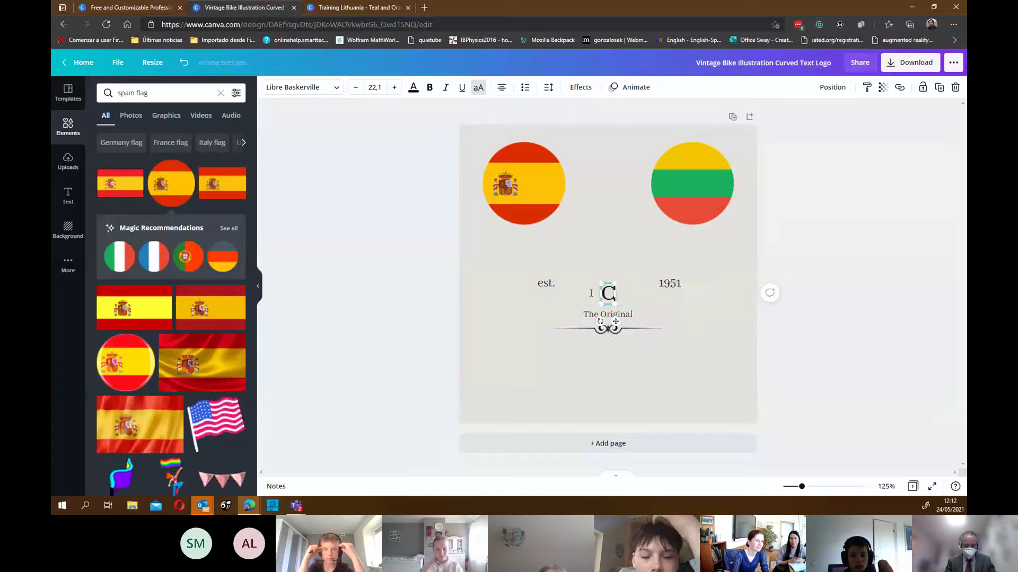
text(OLLABO)
key(BackSpace)
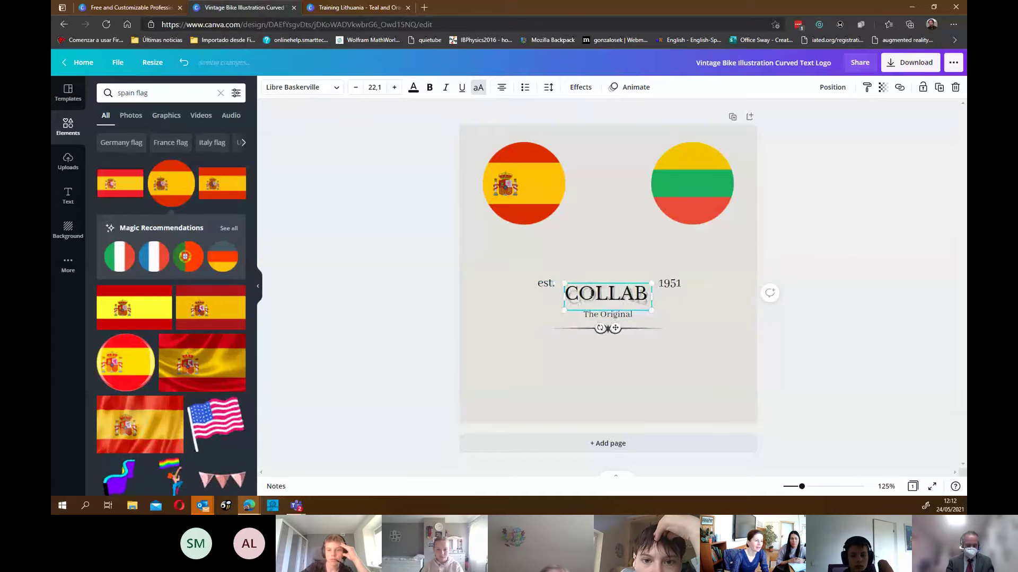
text(RATION)
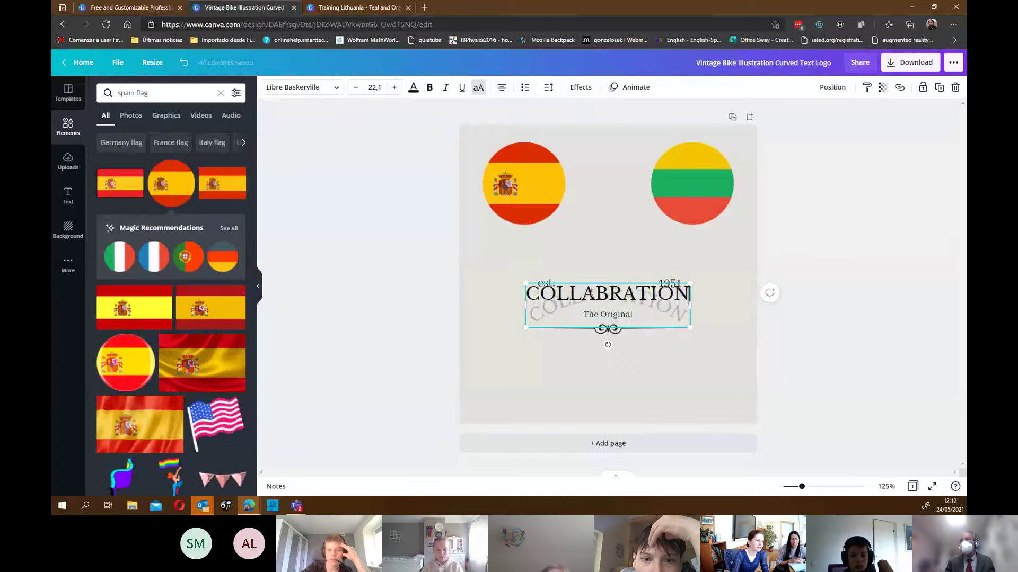
click(733, 307)
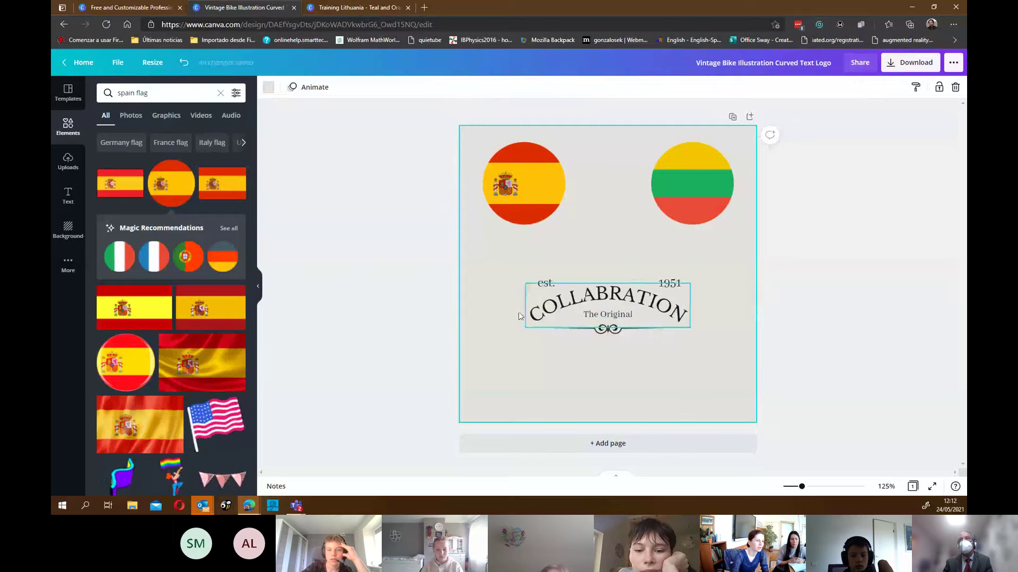
Step: Change the year above the curved heading to "2021" and the small line beneath the heading to "International"
click(674, 285)
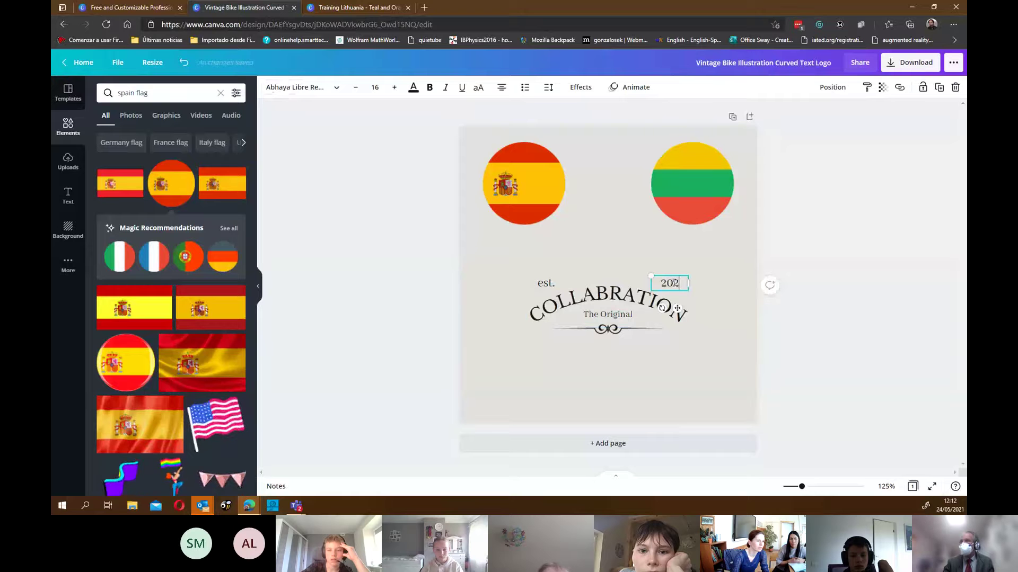
click(663, 400)
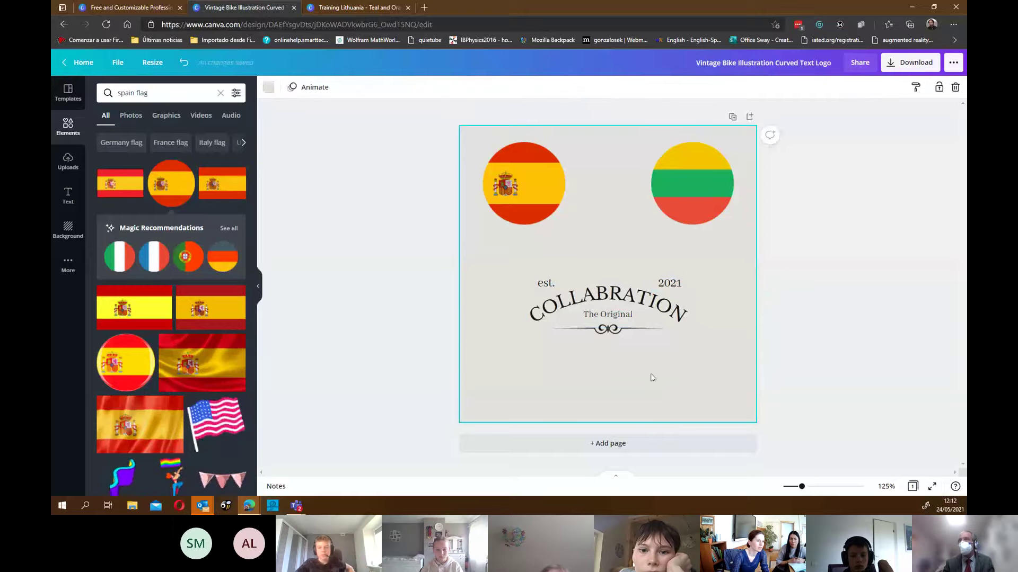
double_click(612, 314)
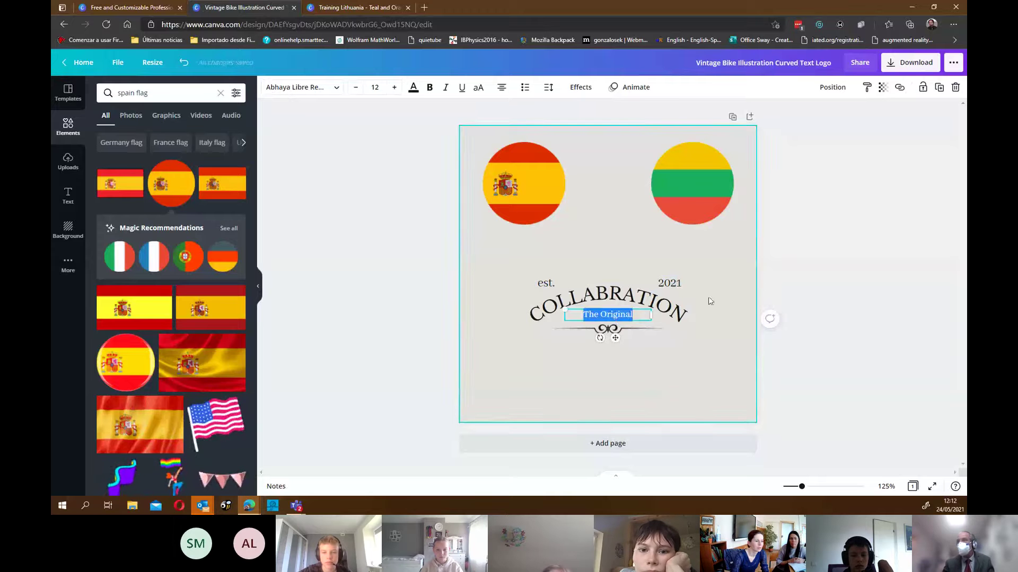
double_click(616, 314)
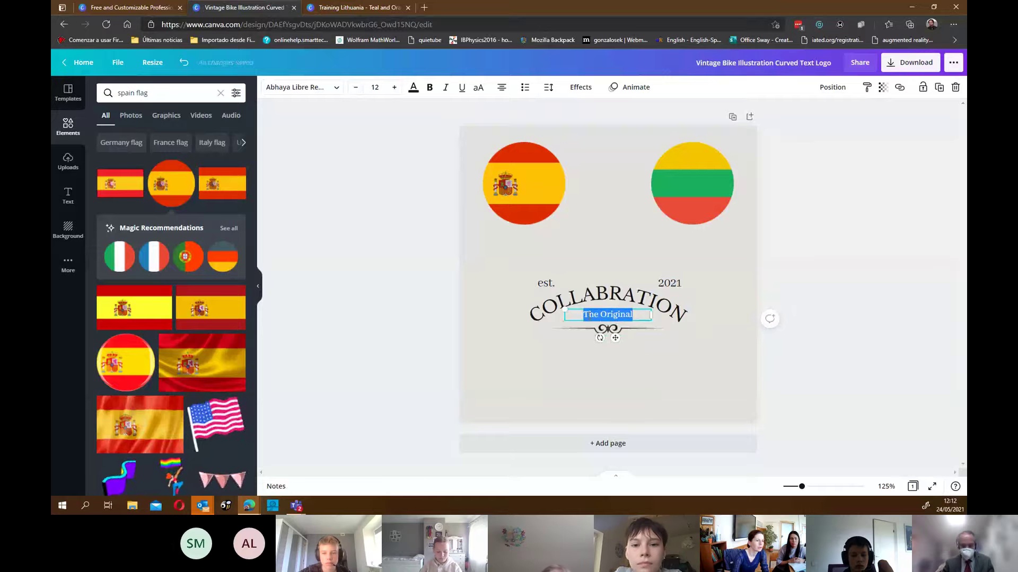
text(In)
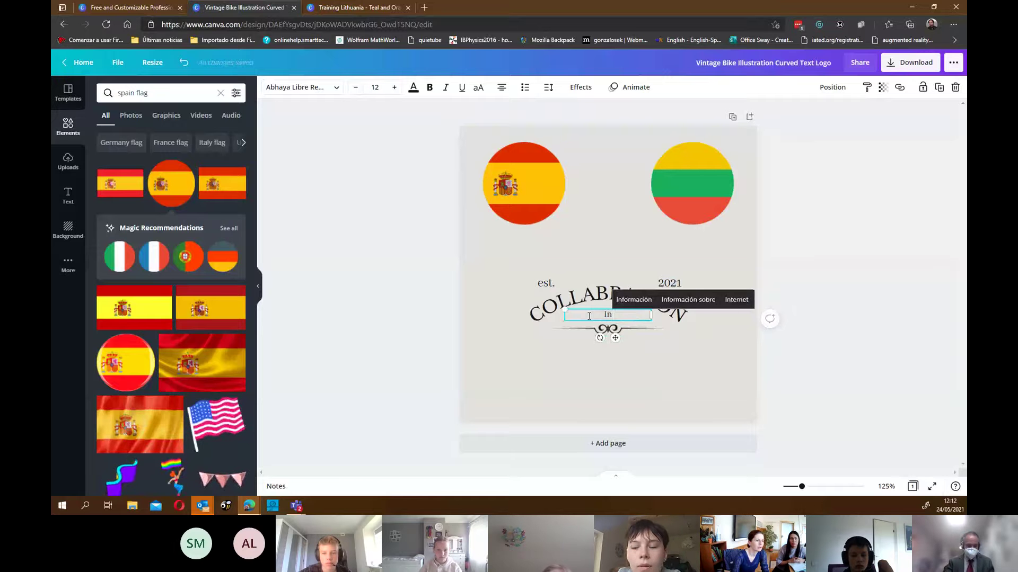
text(ternational)
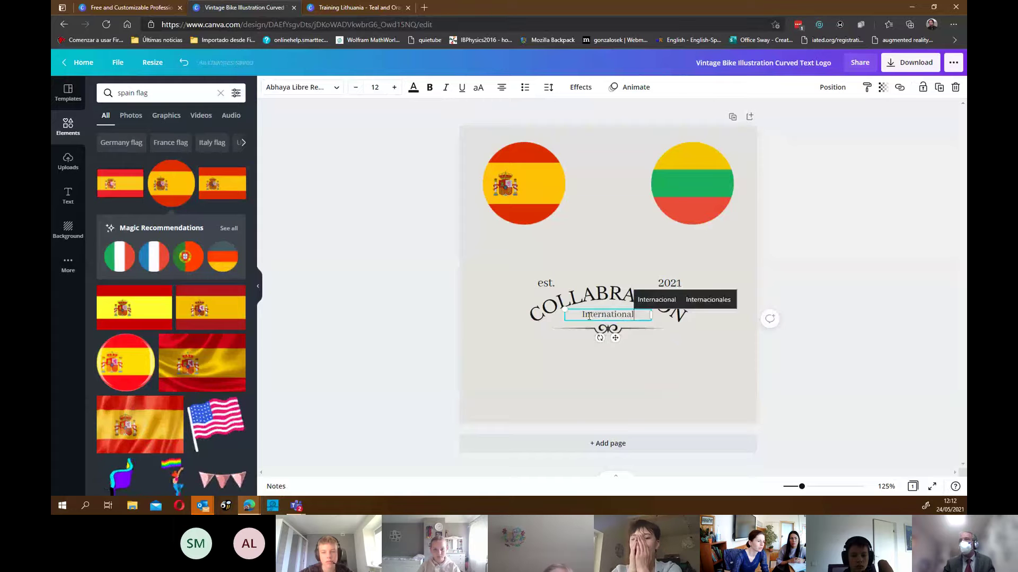
click(605, 388)
Step: Move both flags down and closer together above the heading, and enlarge the Spanish flag to about 143 by 143
click(520, 182)
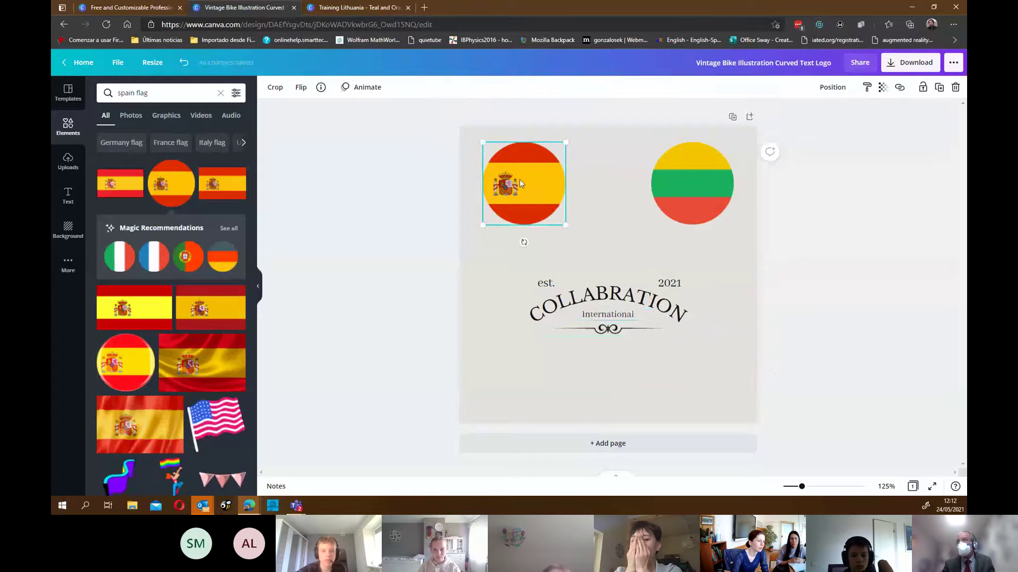
drag(520, 183, 533, 216)
drag(696, 180, 670, 220)
click(513, 193)
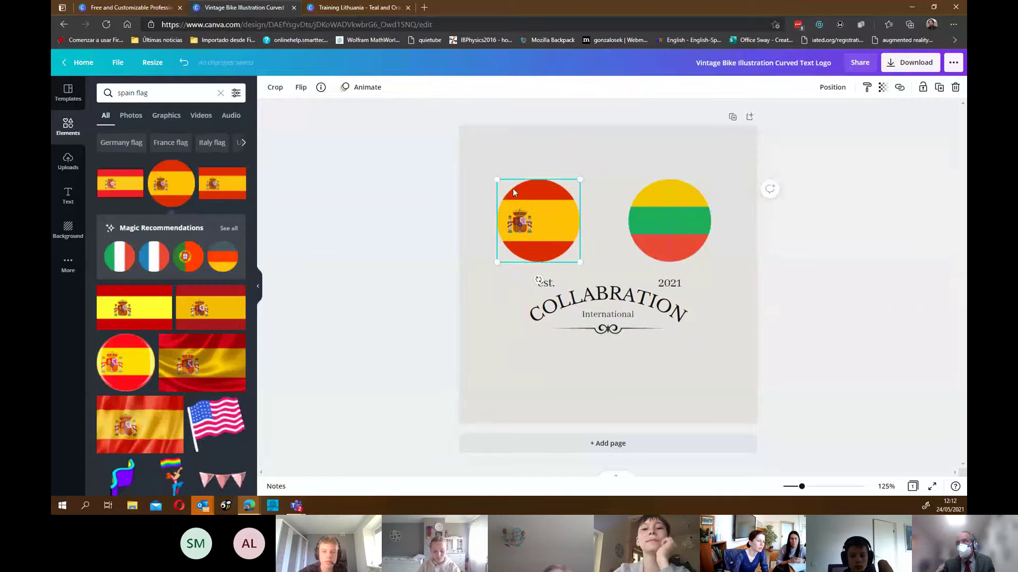
drag(497, 180, 494, 177)
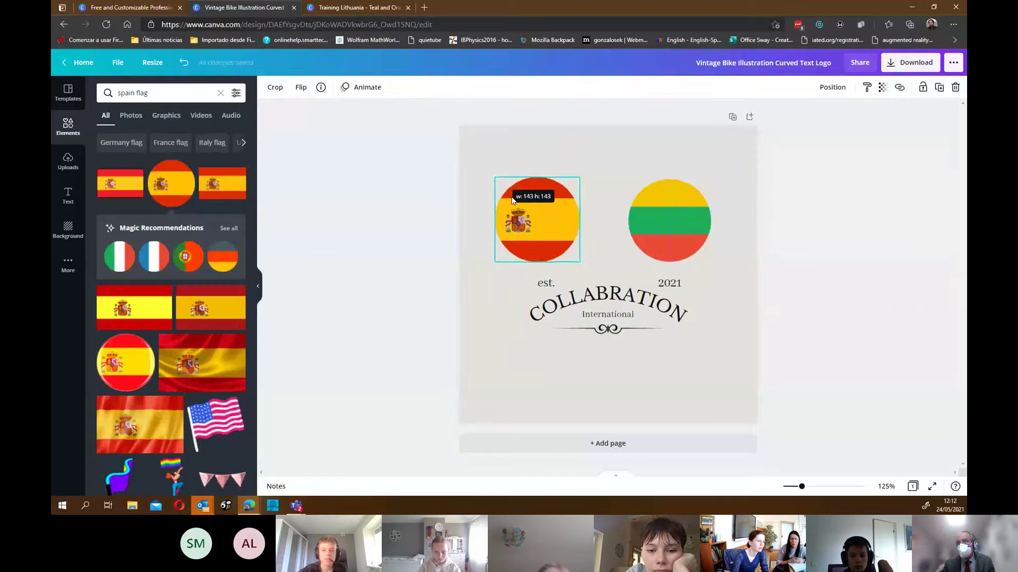
click(549, 392)
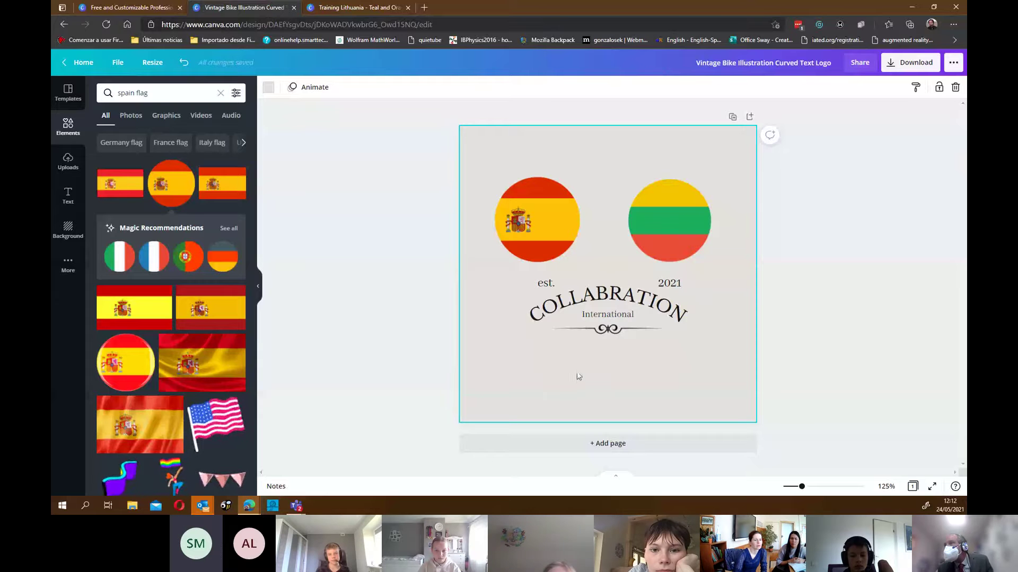
Step: Correct the spelling of the curved heading to "COLLABORATION"
click(622, 315)
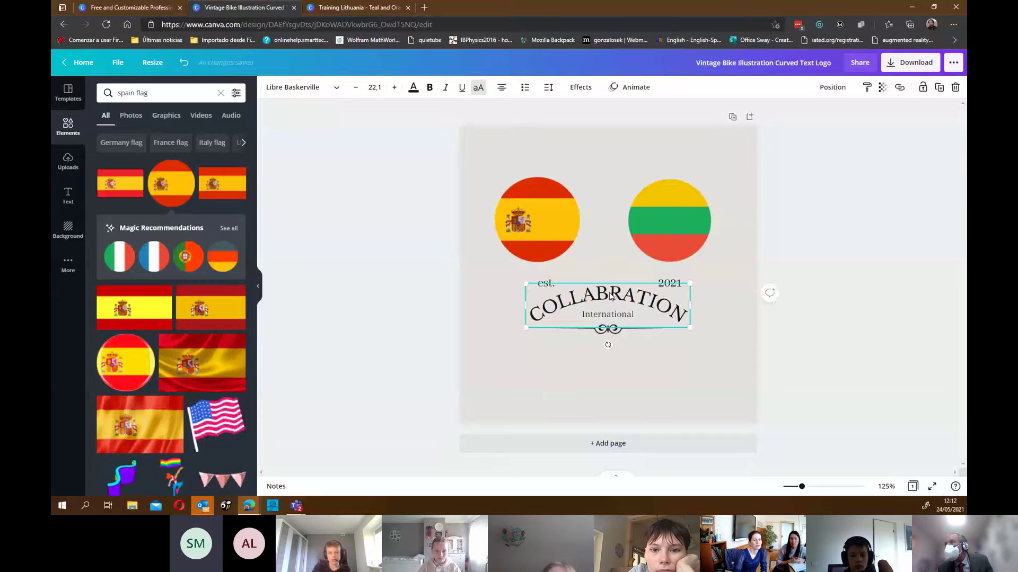
double_click(610, 293)
click(611, 293)
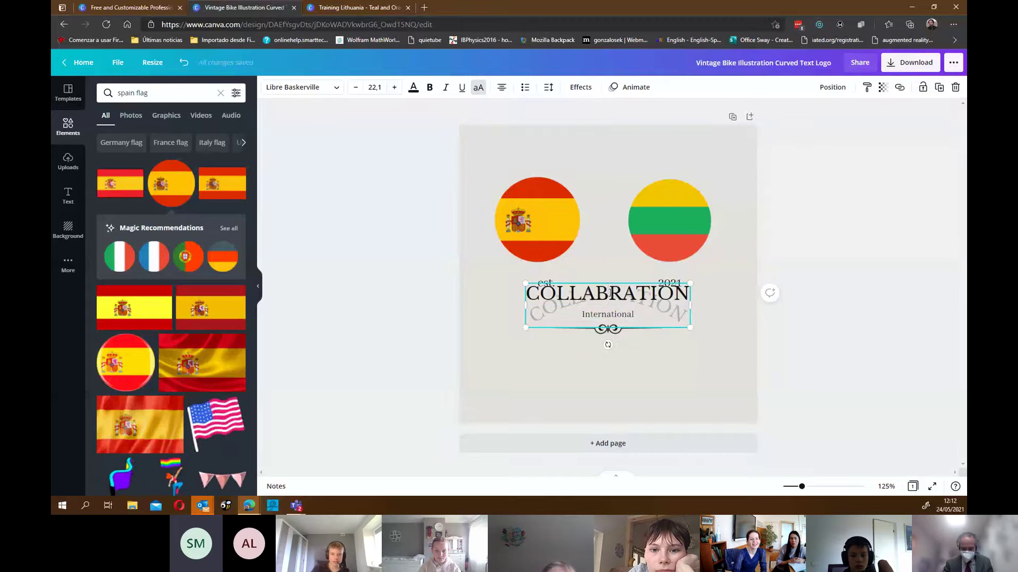
text(O)
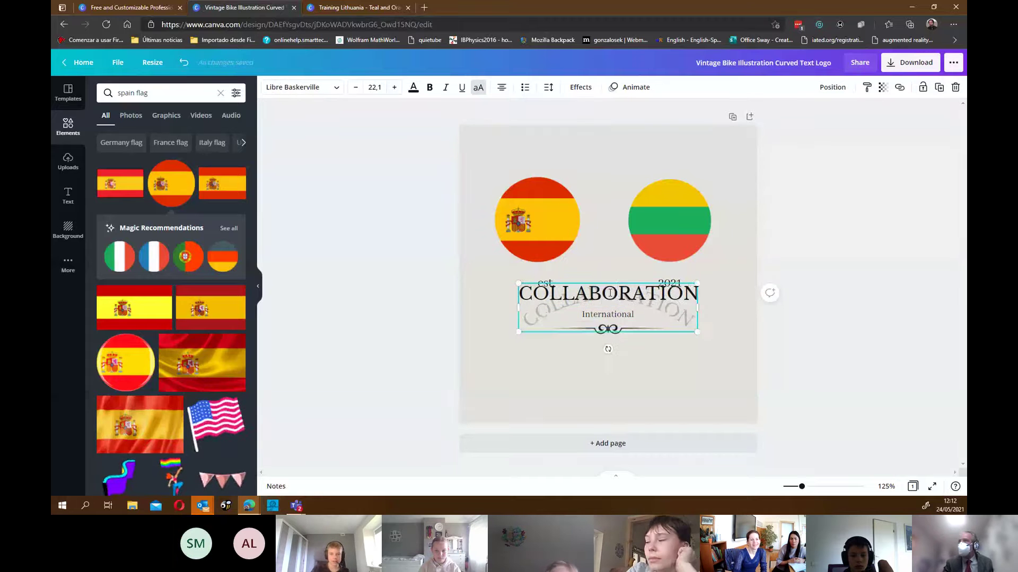
click(634, 419)
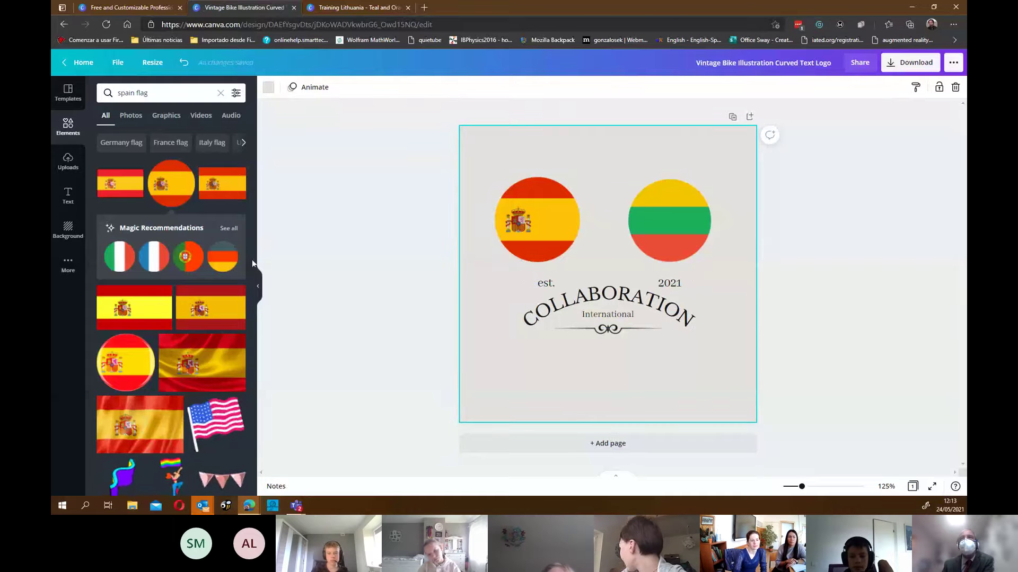
Step: Set the logo's background to the orange default colour
click(69, 231)
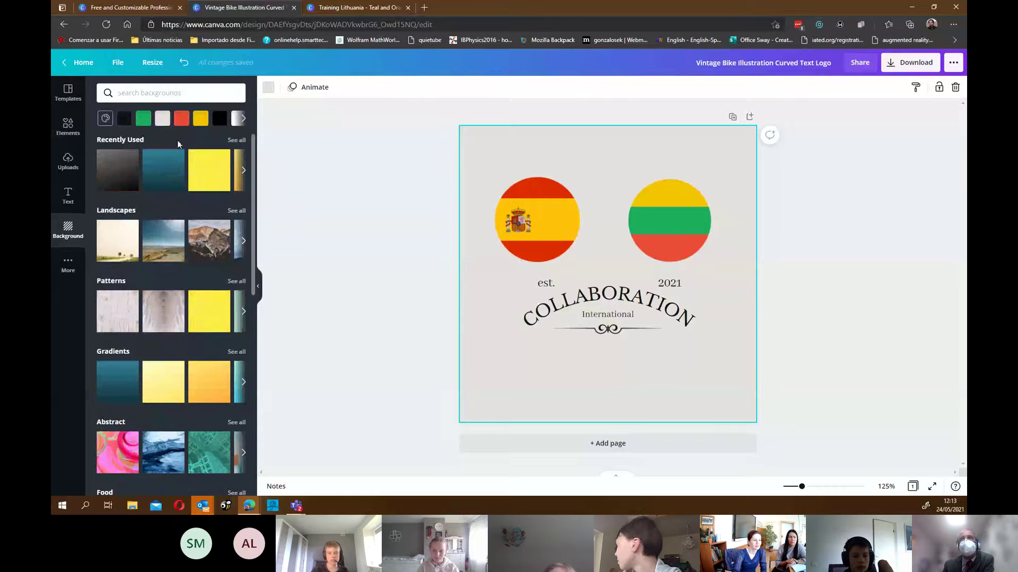
click(243, 119)
click(242, 120)
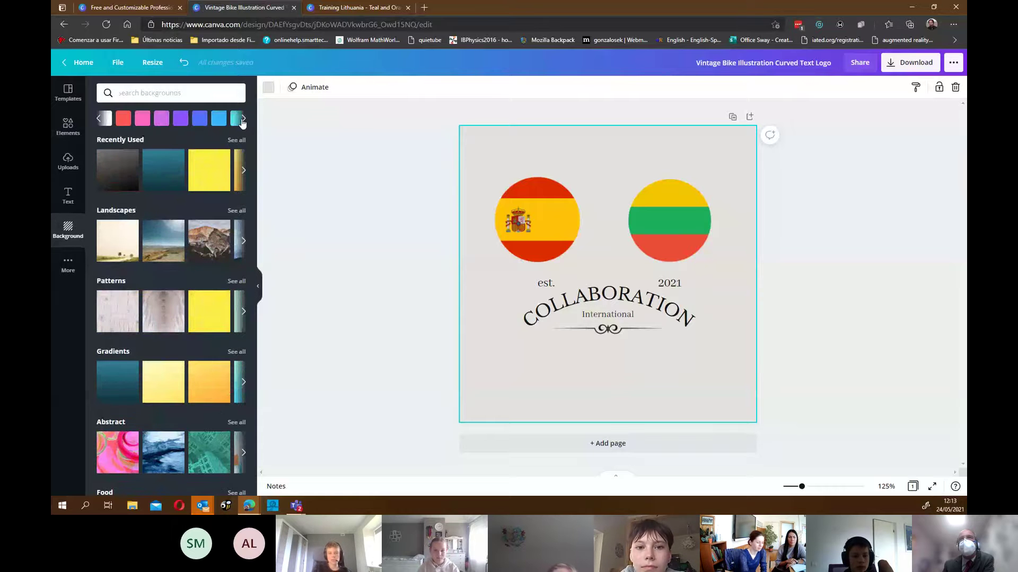
click(243, 120)
click(237, 119)
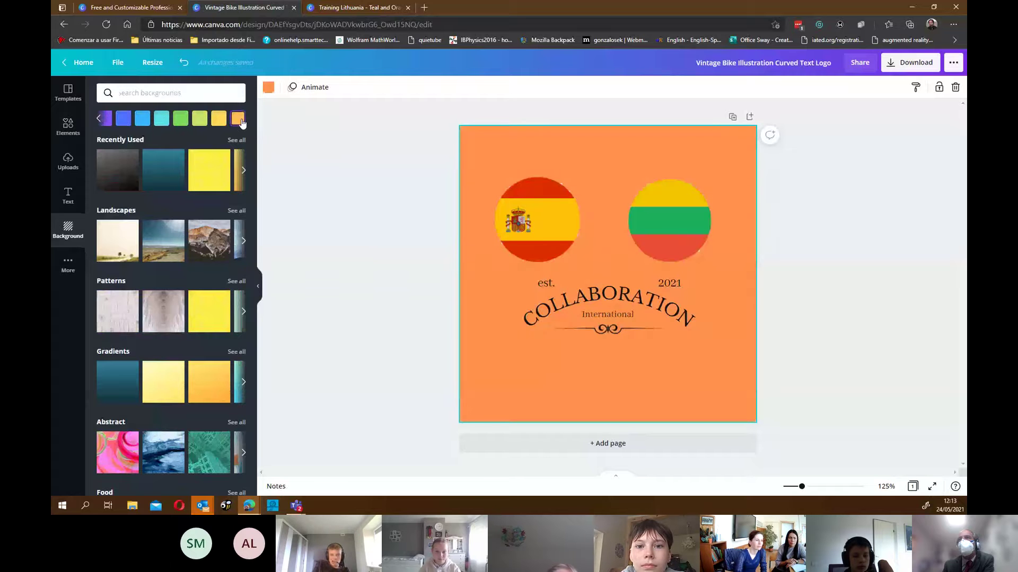
Step: Set the logo's background to the white default colour
click(104, 124)
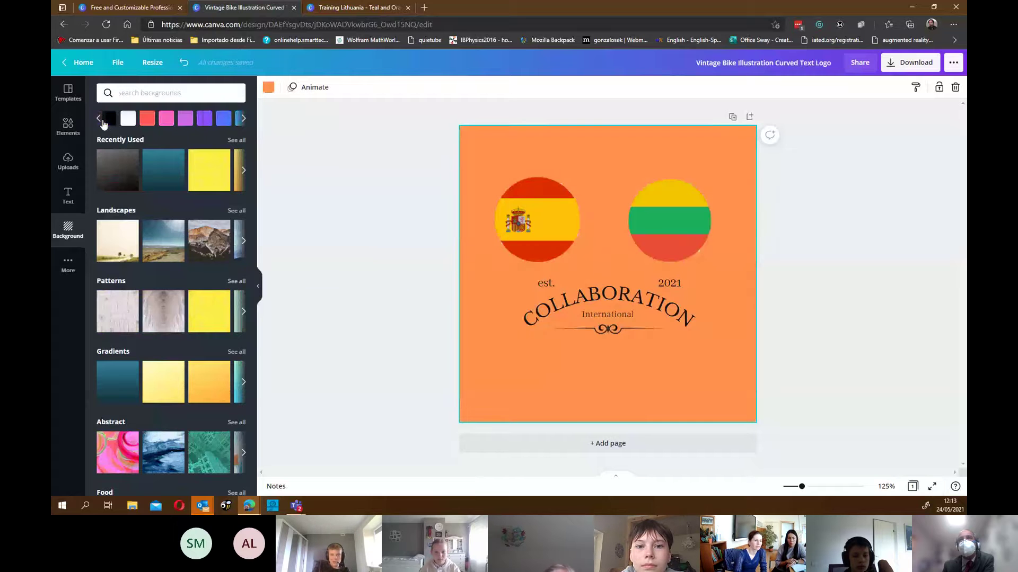
click(103, 124)
click(104, 124)
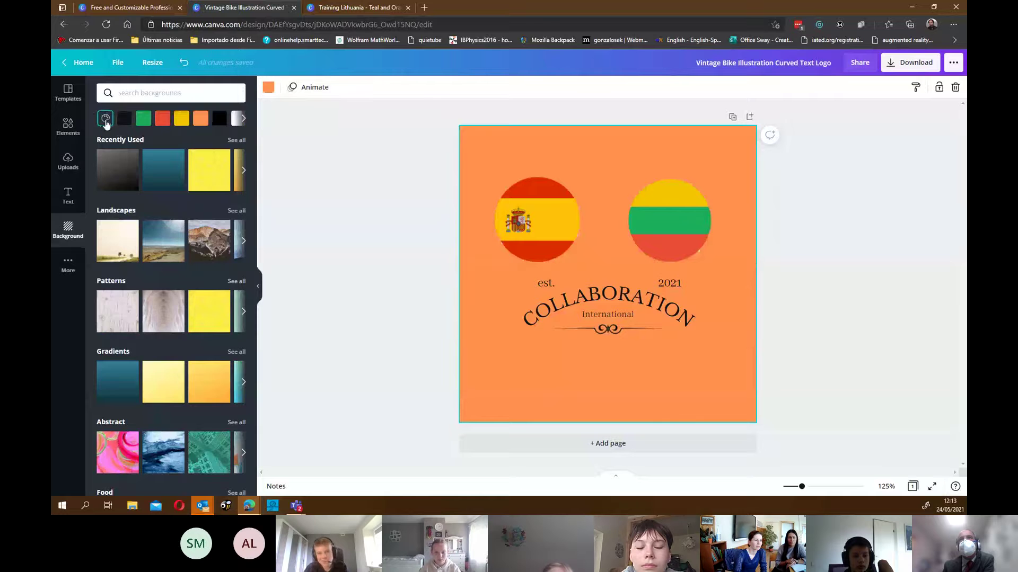
click(105, 120)
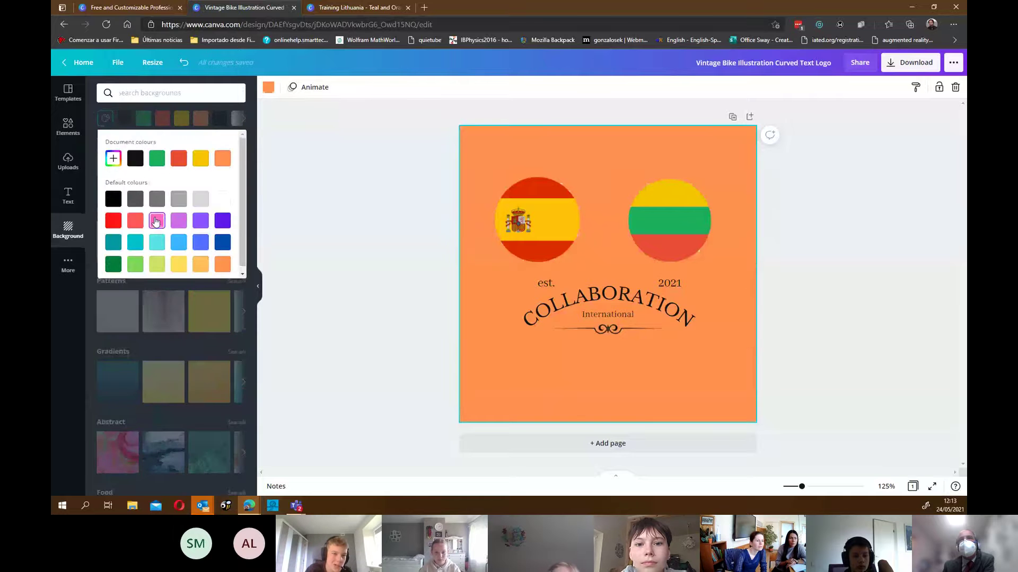
scroll(156, 221, down, 1)
click(223, 197)
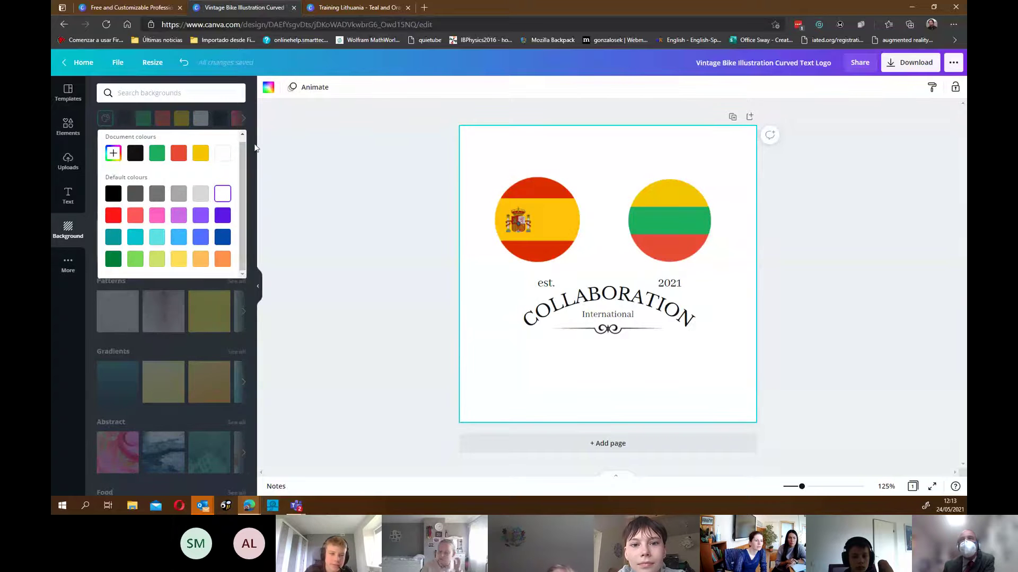
click(286, 194)
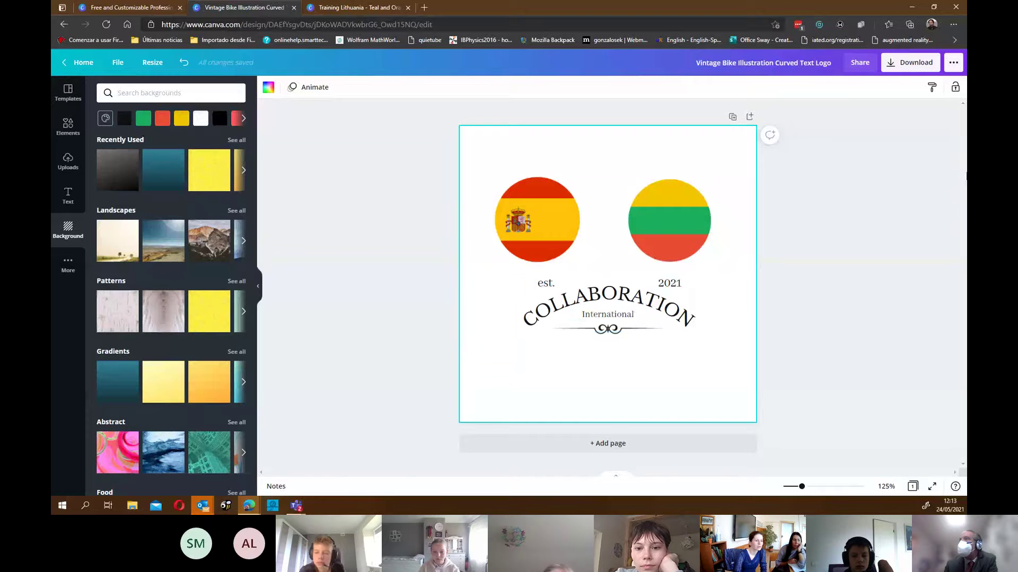
Step: Examine the PNG download options, enabling the transparent background, and close them without downloading
click(911, 63)
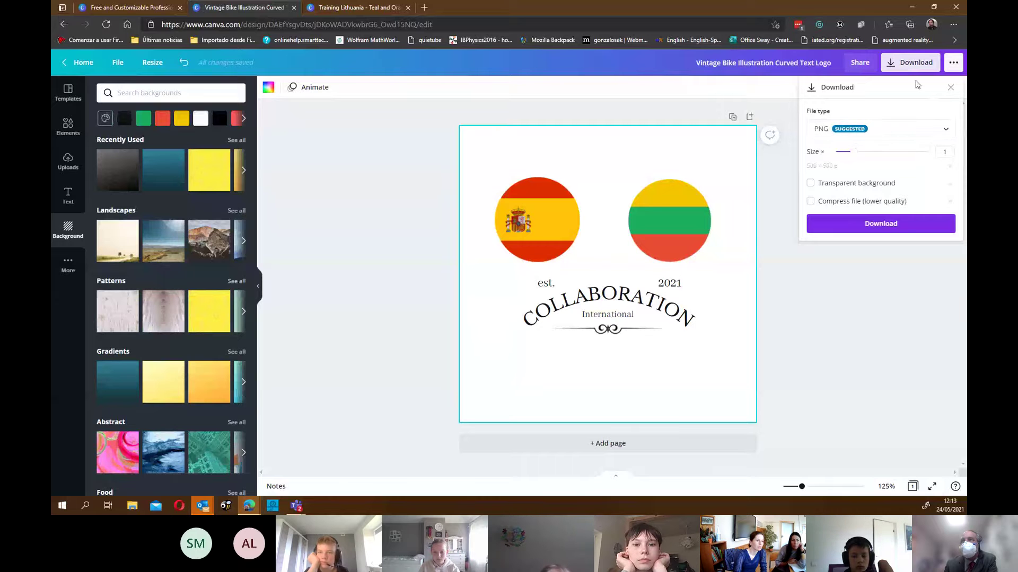
click(812, 184)
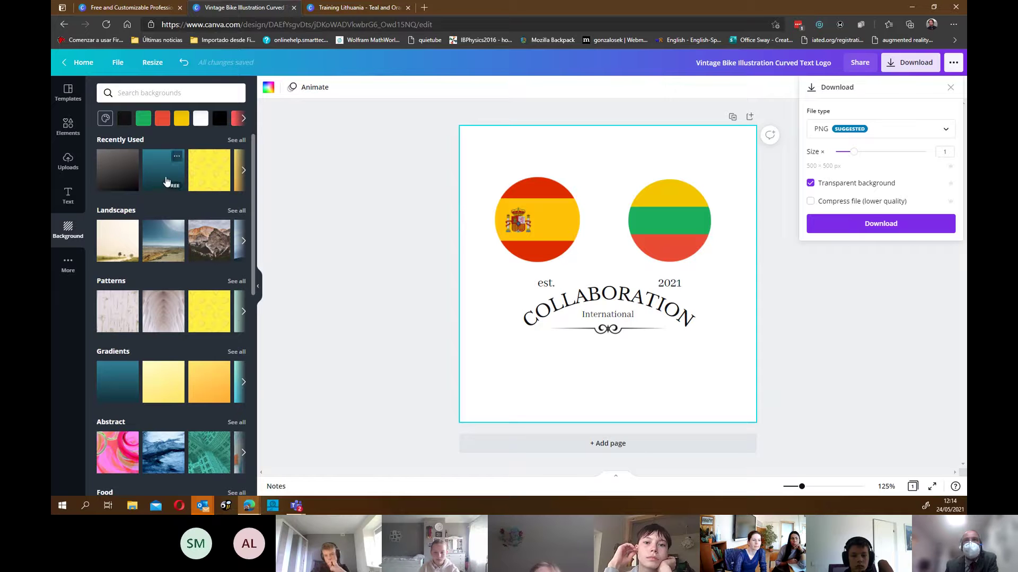
click(950, 89)
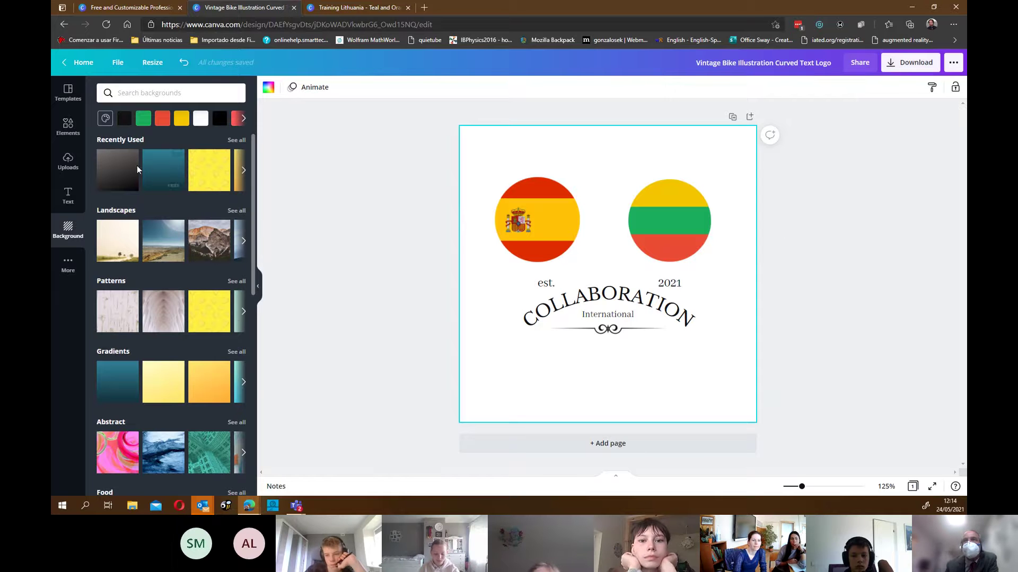
Step: Try the recently used teal gradient as the logo's background and undo it
click(164, 170)
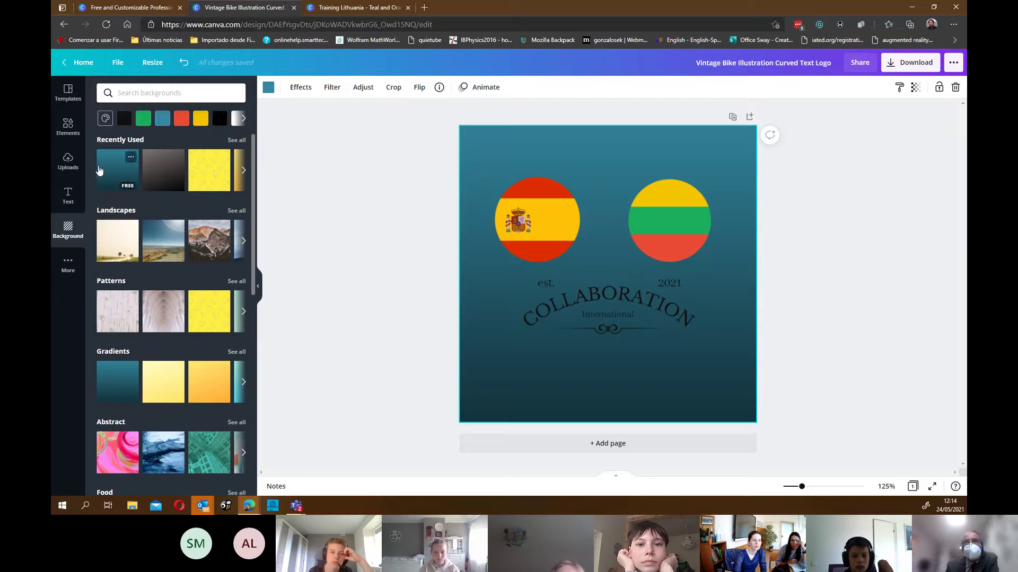
click(184, 62)
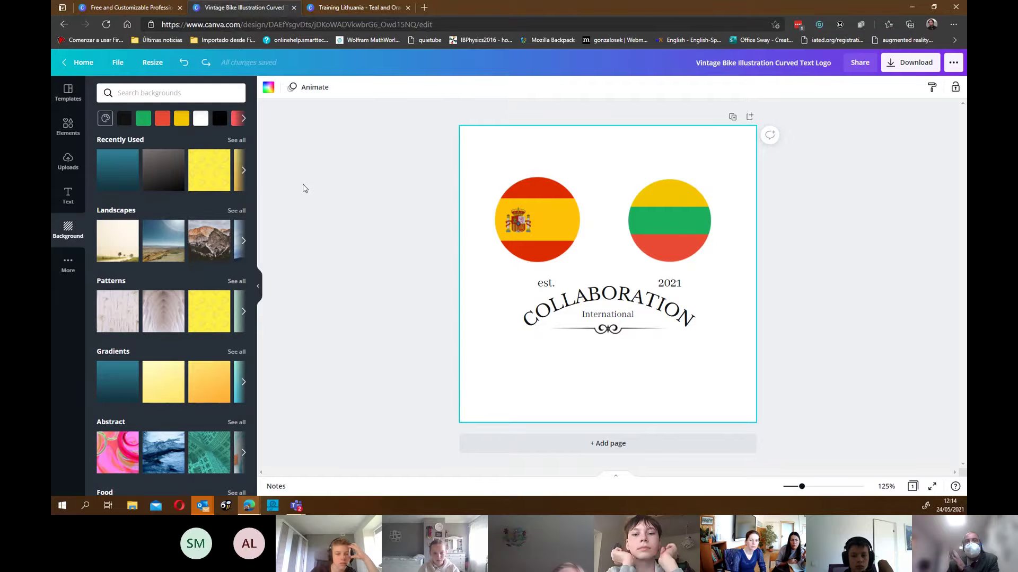
Step: Find the outlined ribbon banner among the Lines & Shapes elements and place it around the Spanish flag
click(68, 127)
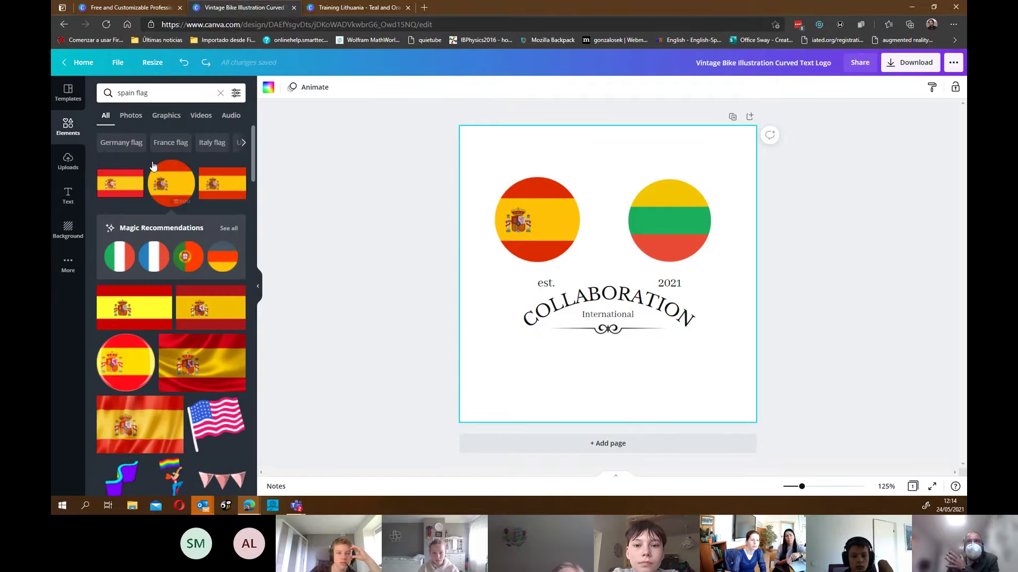
click(221, 93)
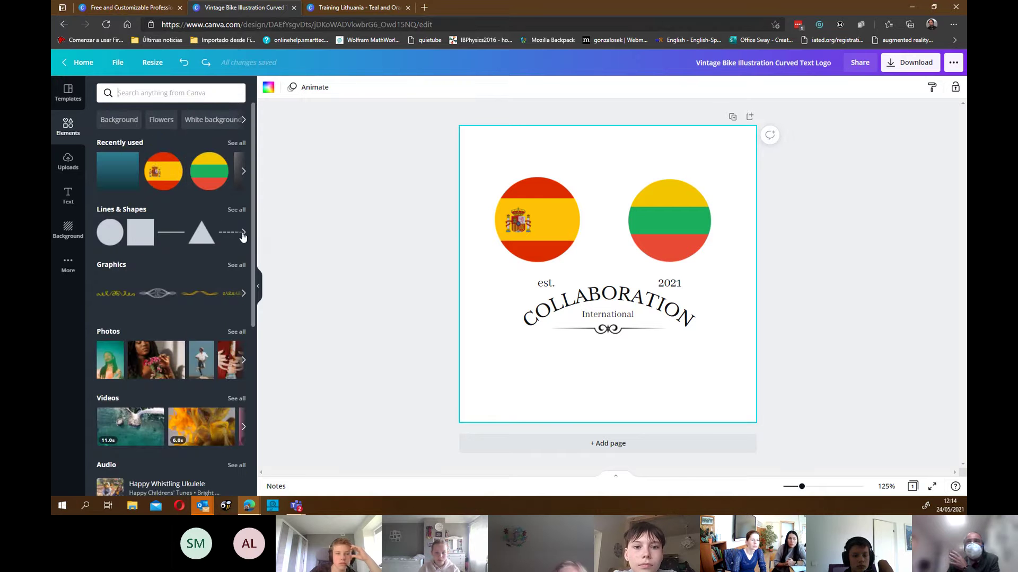
click(236, 210)
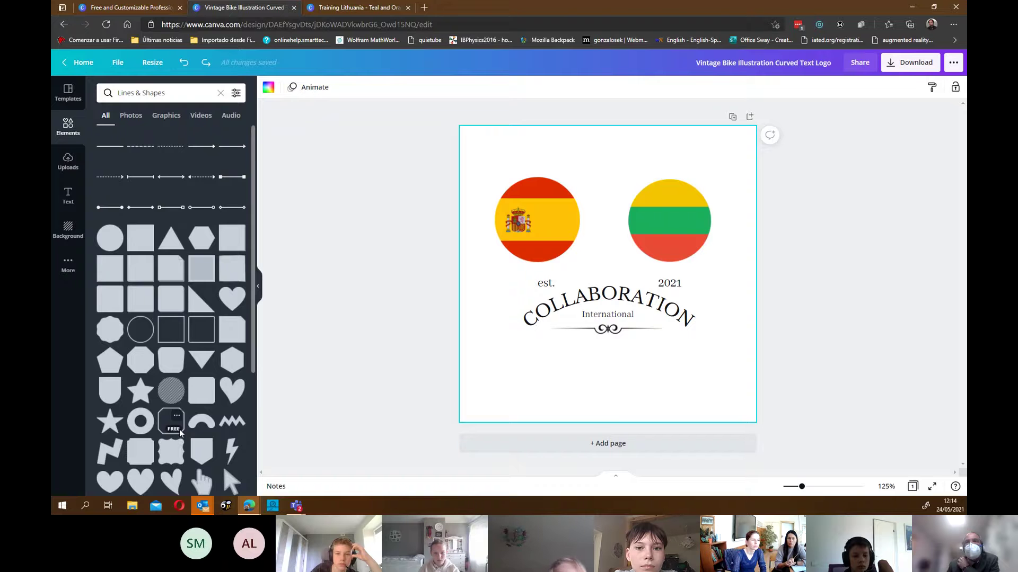
scroll(176, 412, down, 2)
scroll(175, 412, down, 3)
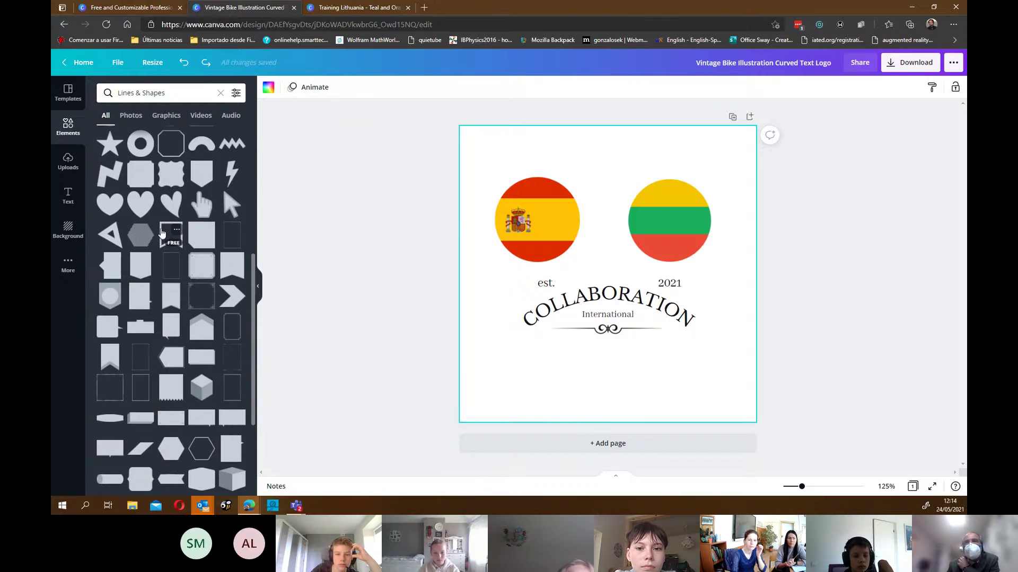
drag(168, 235, 482, 165)
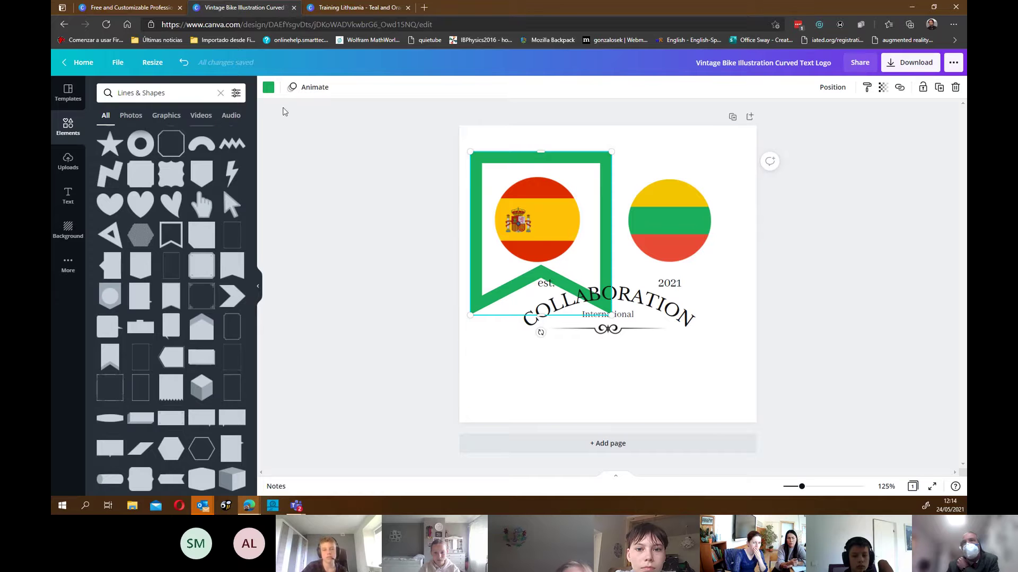
Step: Recolour the ribbon banner with the yellow document colour, then shrink and reposition it to frame the Spanish flag
click(269, 88)
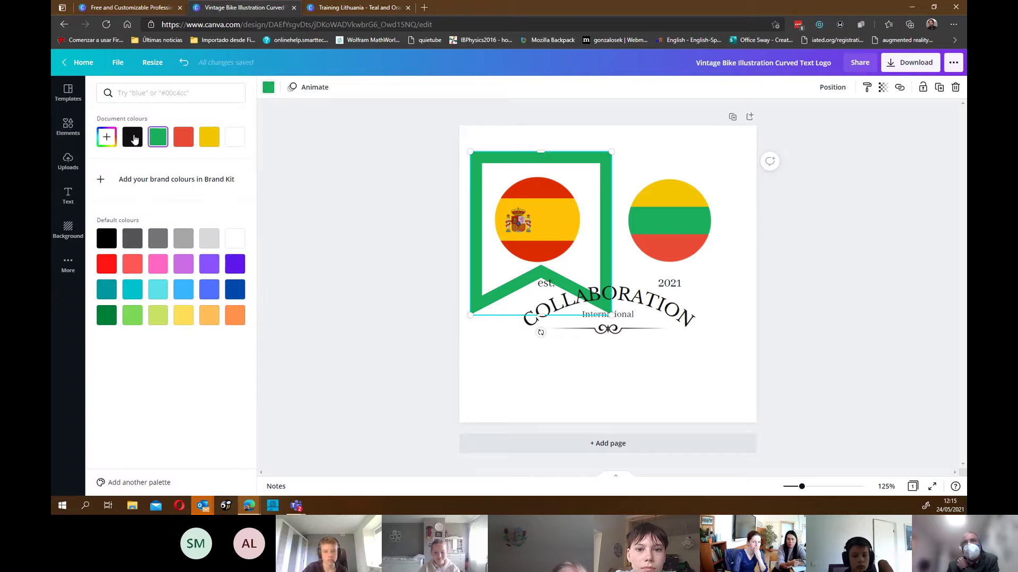
click(209, 144)
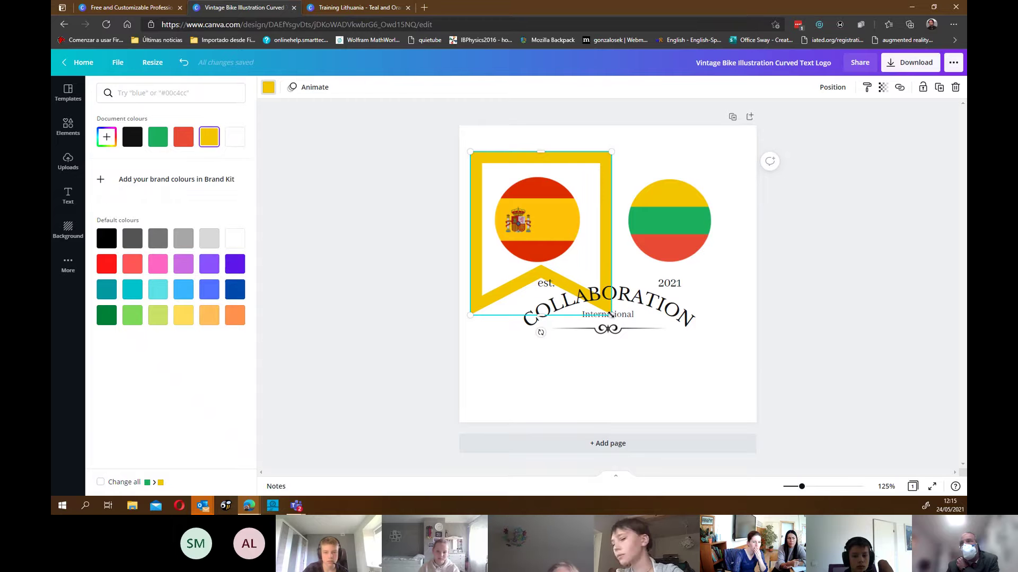
drag(609, 314, 594, 295)
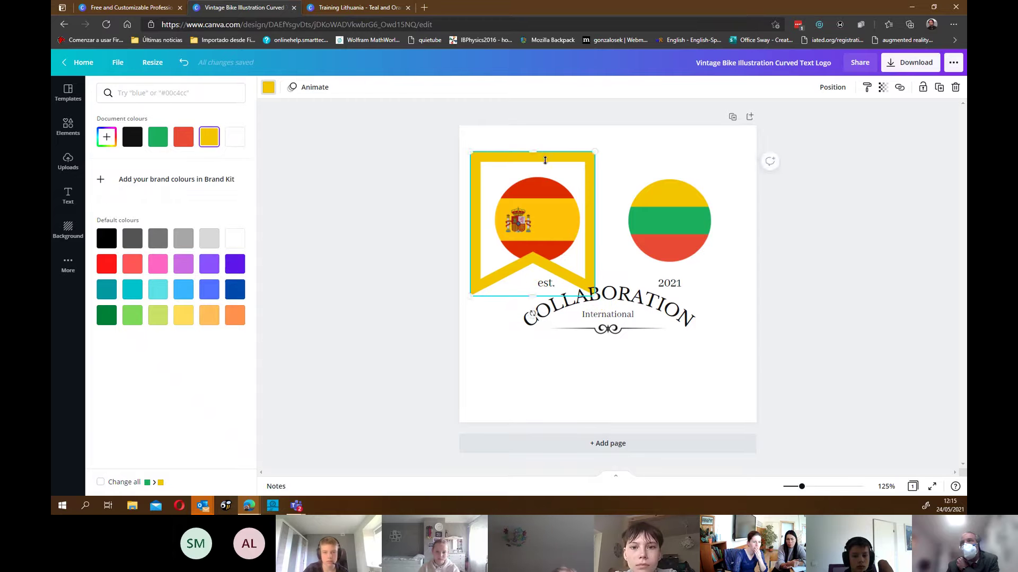
drag(545, 160, 548, 166)
drag(546, 207, 547, 208)
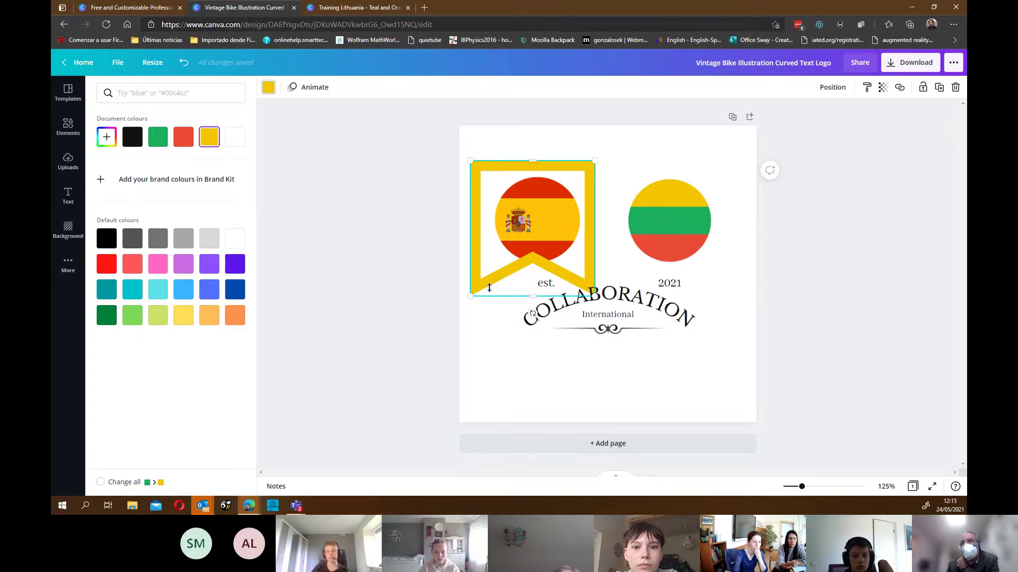
drag(490, 285, 493, 293)
Step: Duplicate the yellow ribbon banner and align the copy around the Lithuanian flag, level with the first
right_click(498, 290)
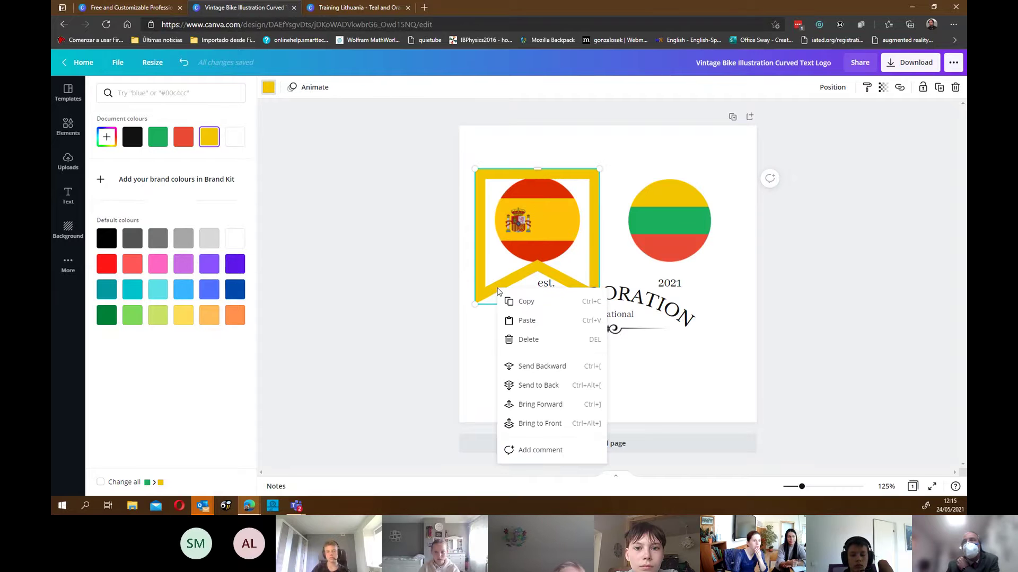
click(509, 302)
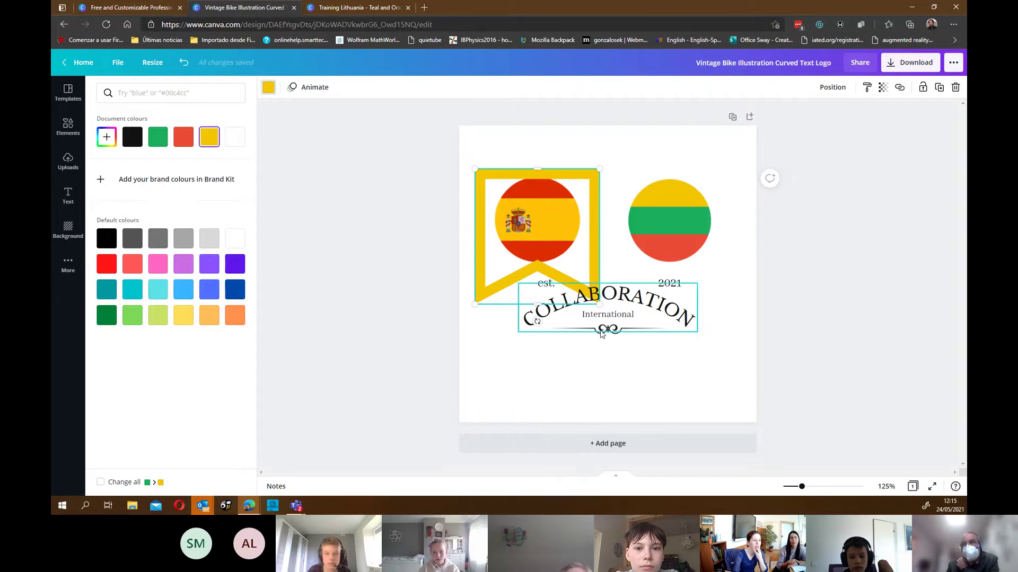
right_click(725, 290)
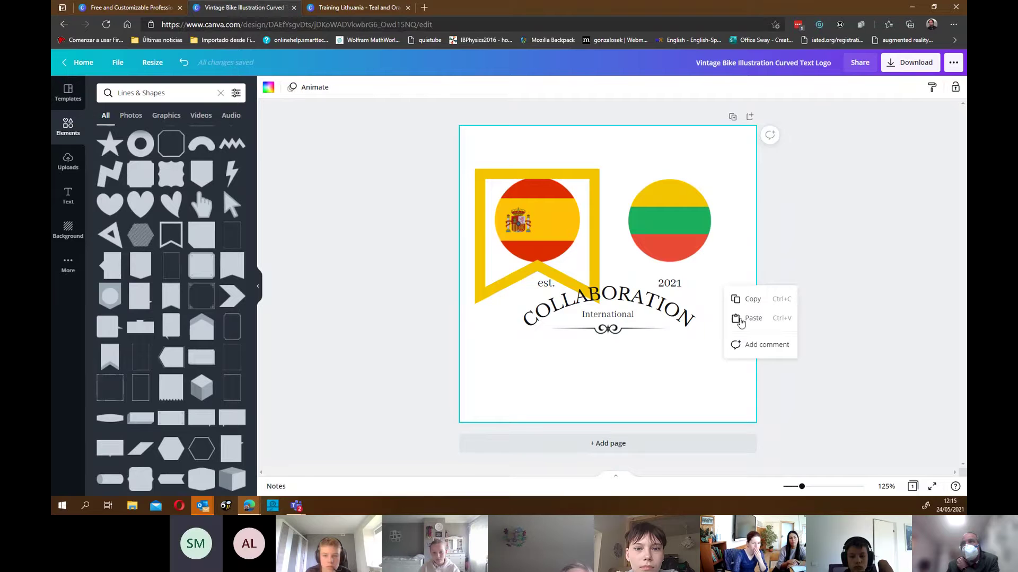
click(740, 319)
drag(609, 278, 732, 274)
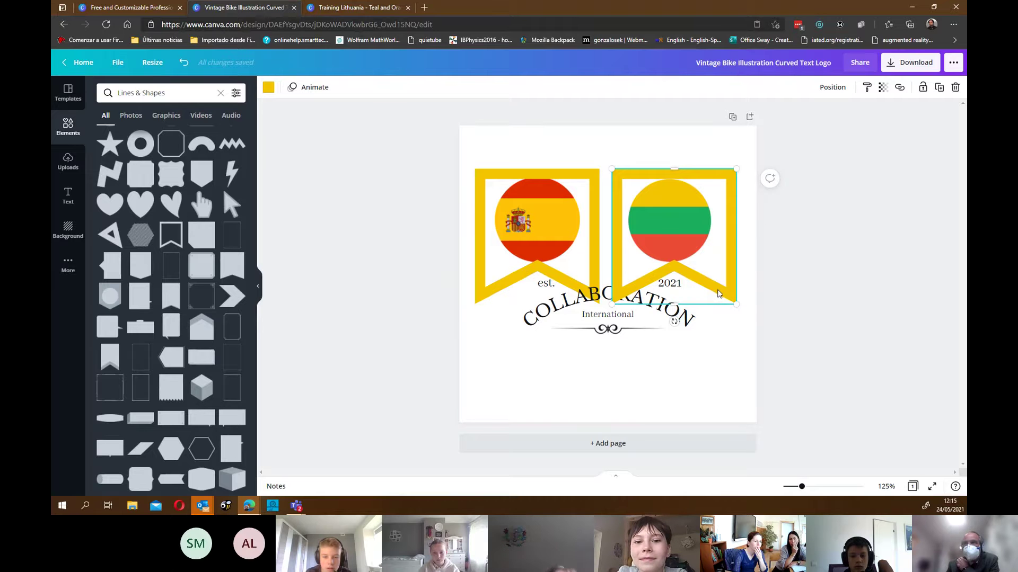
drag(718, 293, 713, 293)
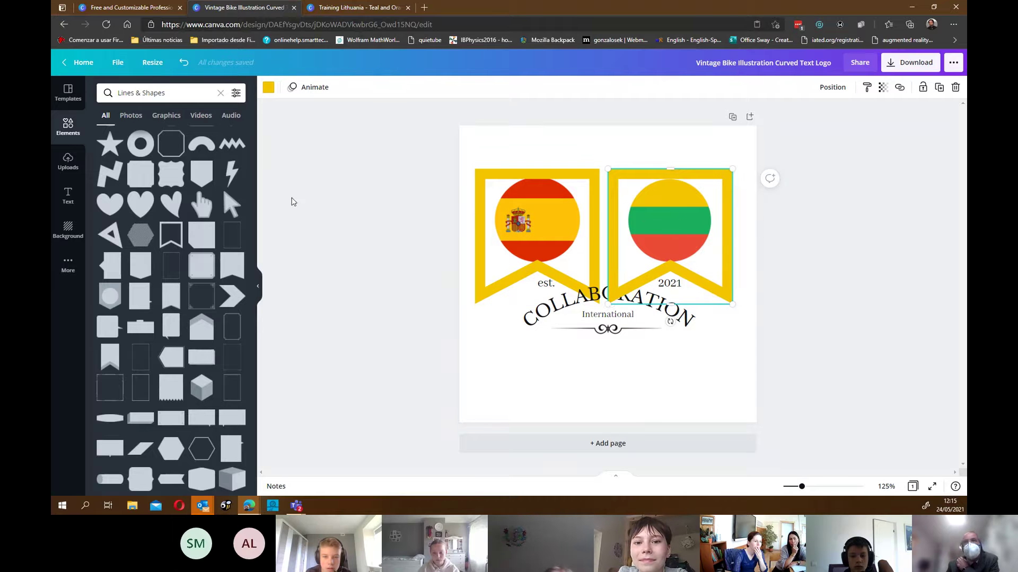
Step: Add the "Taller de Fotografía APROBADO" font combination to the logo and move it up over the flags
click(66, 196)
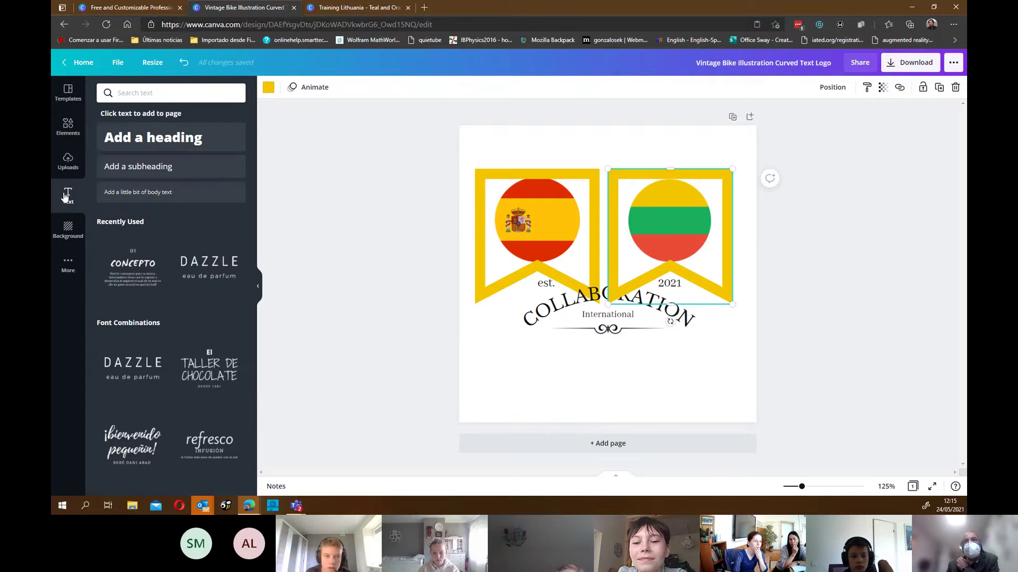
scroll(148, 285, down, 1)
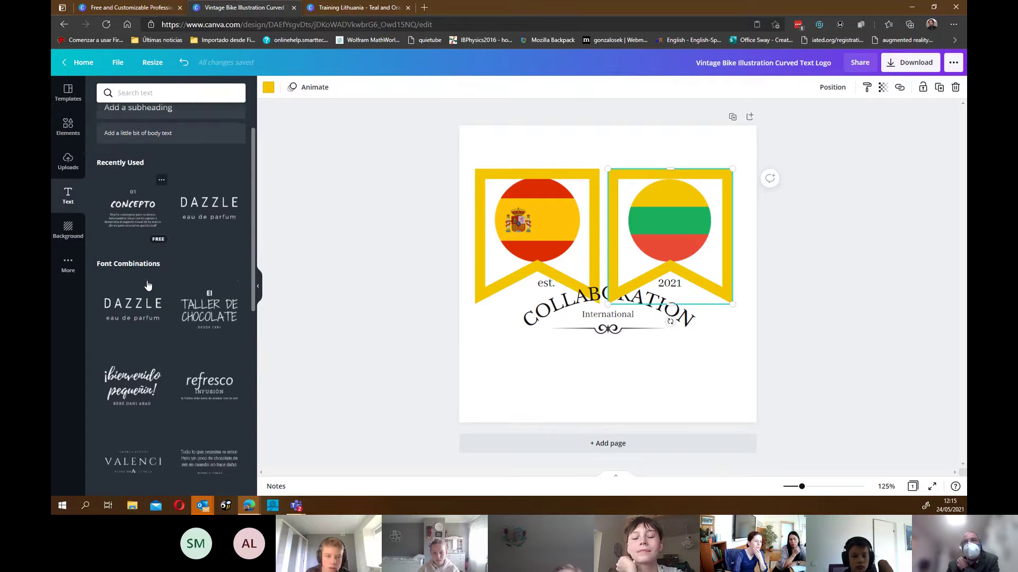
scroll(148, 286, down, 7)
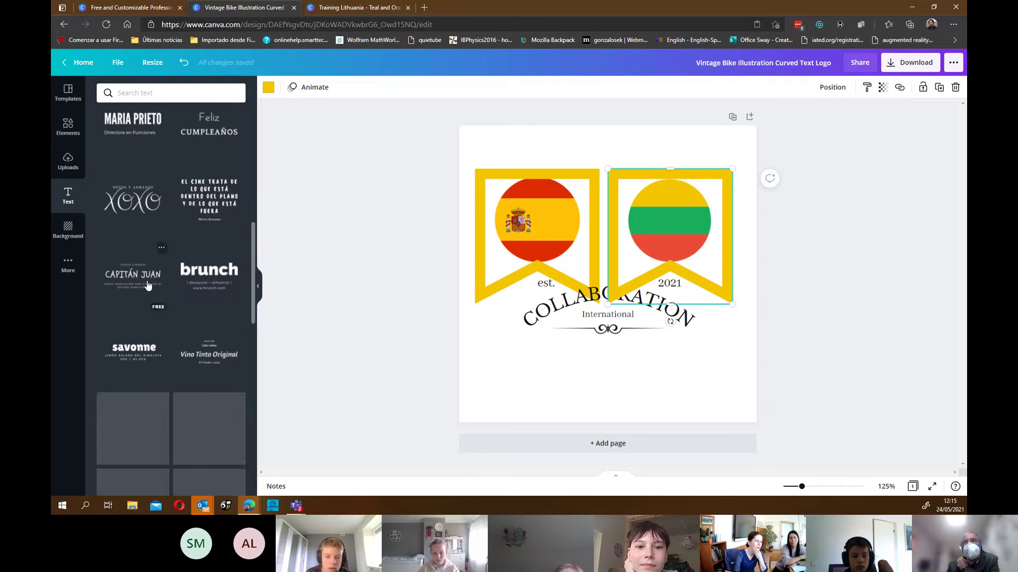
scroll(148, 286, down, 4)
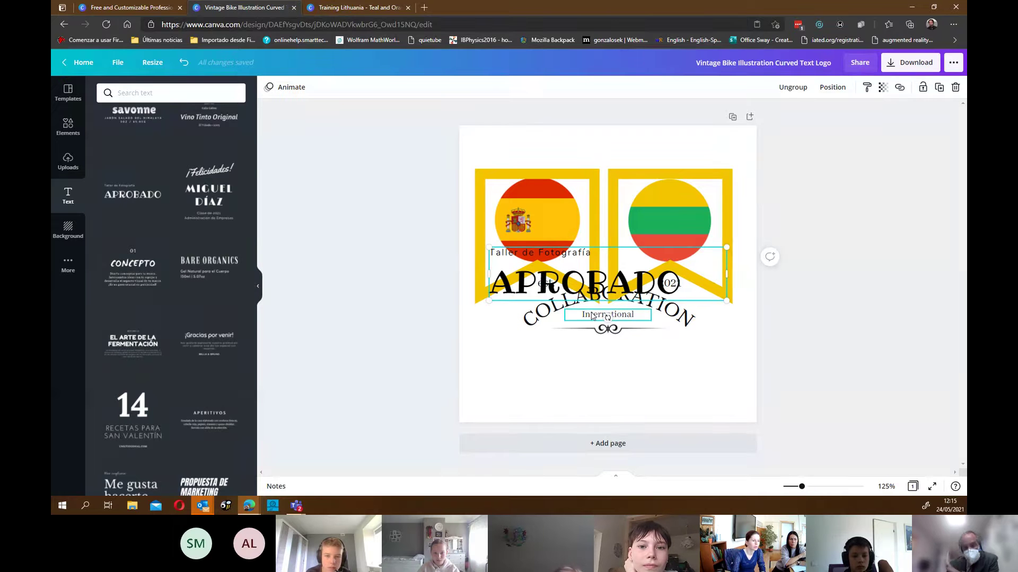
drag(525, 289, 590, 246)
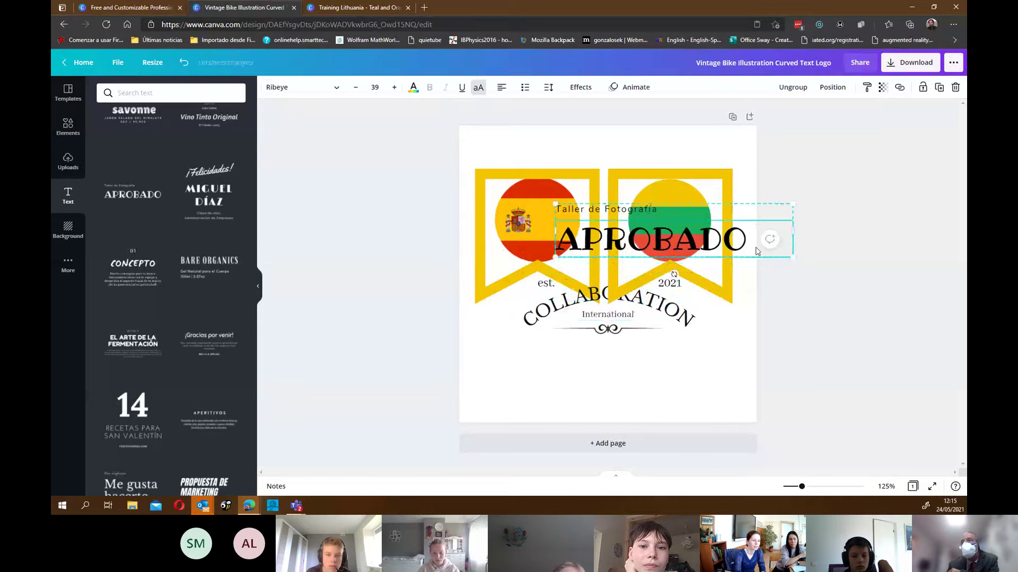
Step: Move the APROBADO text group over the Lithuanian flag and scale it to a heading size of 31,8
drag(789, 257, 656, 227)
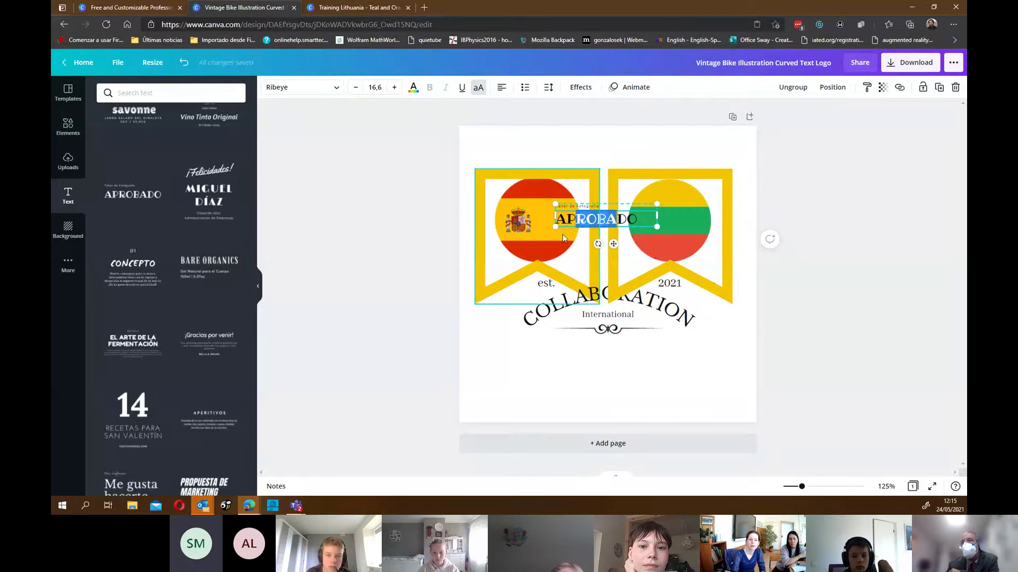
drag(614, 244, 676, 247)
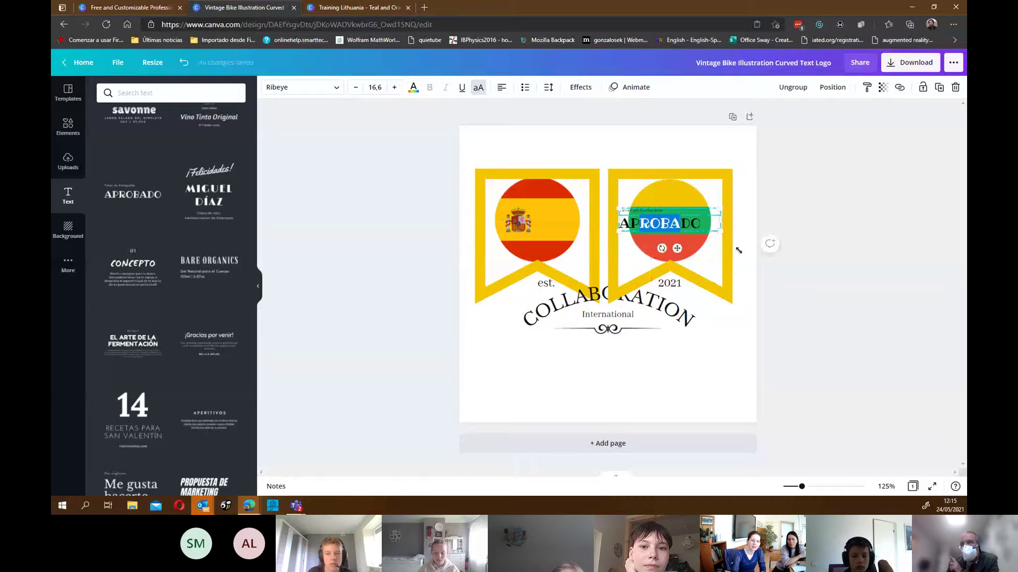
drag(738, 250, 797, 302)
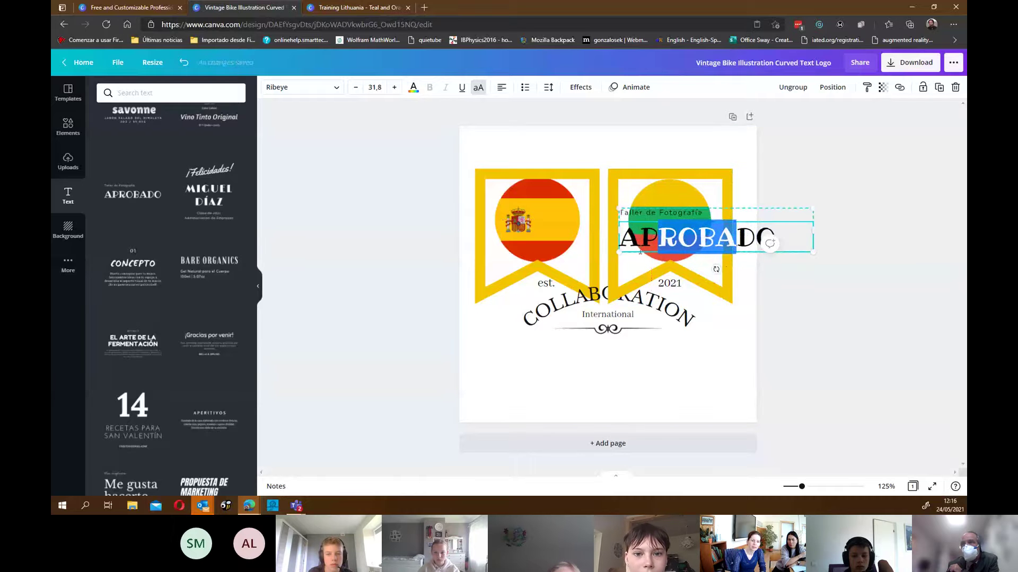
Step: Delete the last letter of the APROBADO heading, leaving "APROBAD"
click(628, 251)
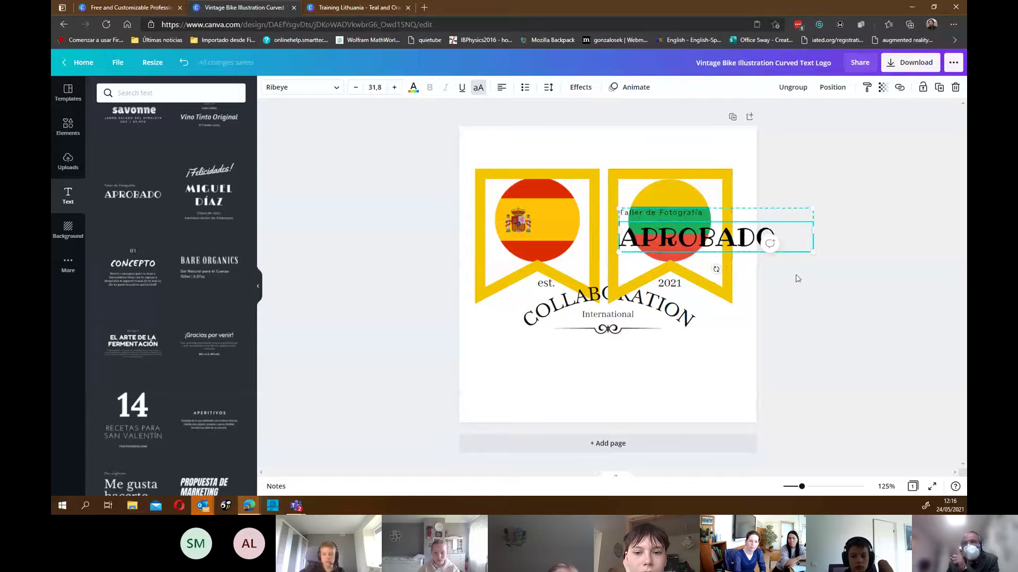
click(742, 275)
click(740, 247)
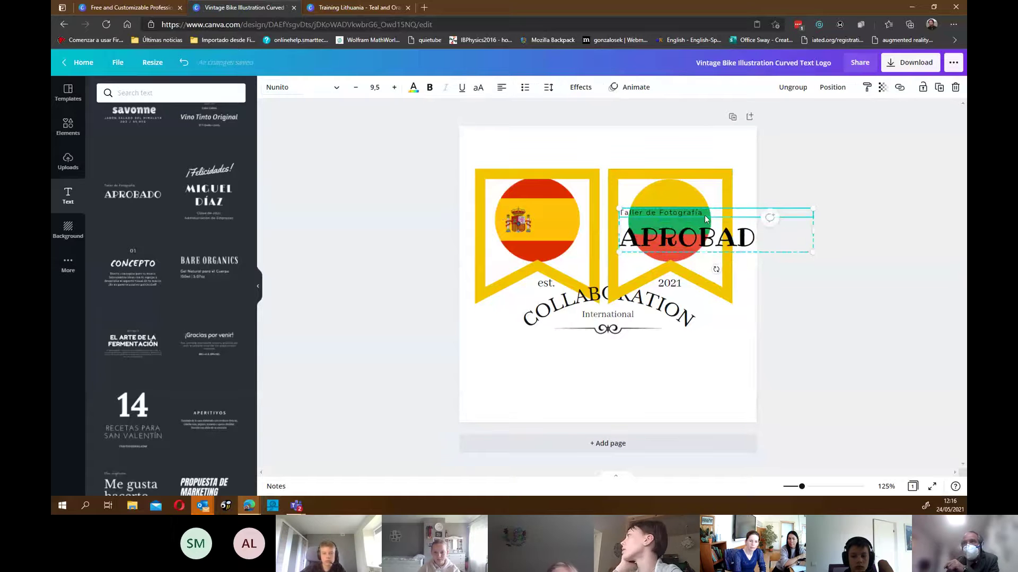
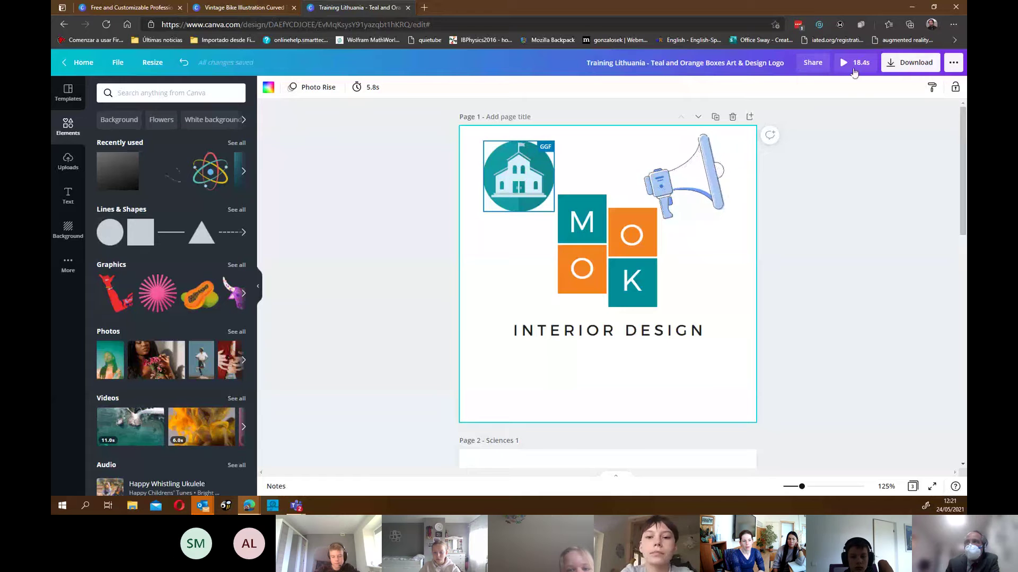
Step: Examine the download options for the three-page design, trying SVG and MP4 Video as file types, and close them without downloading
click(908, 64)
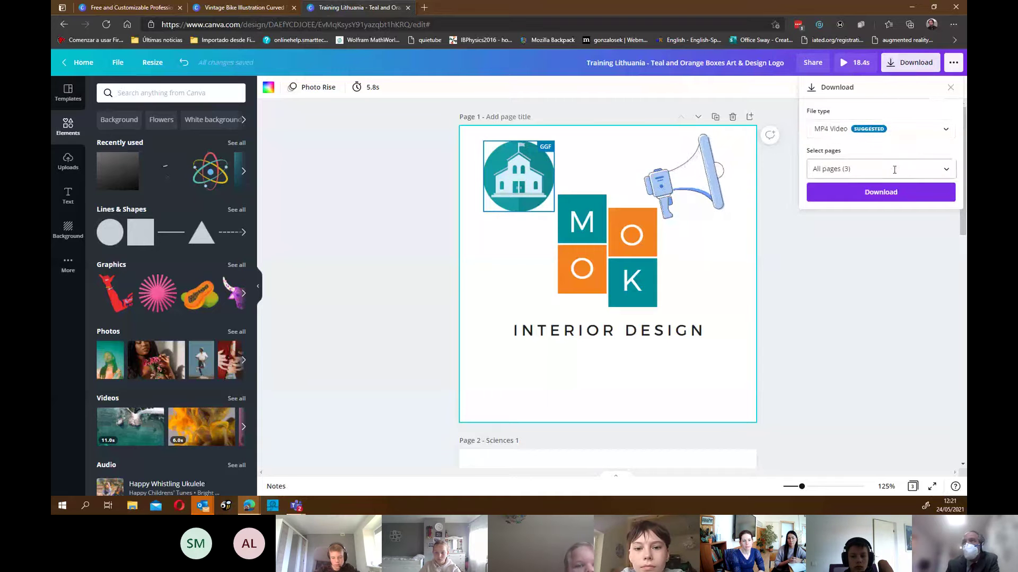
click(949, 129)
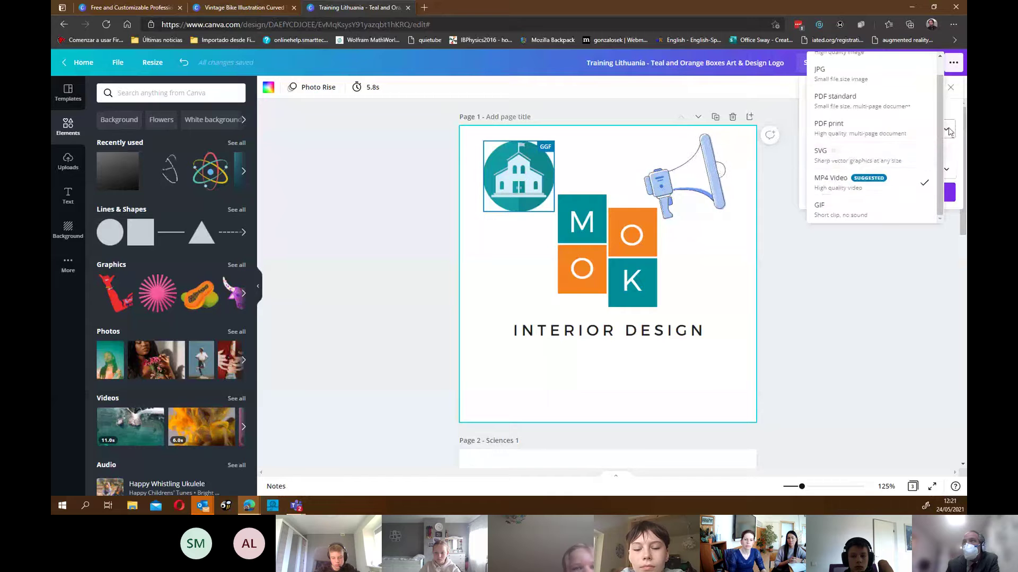
click(837, 158)
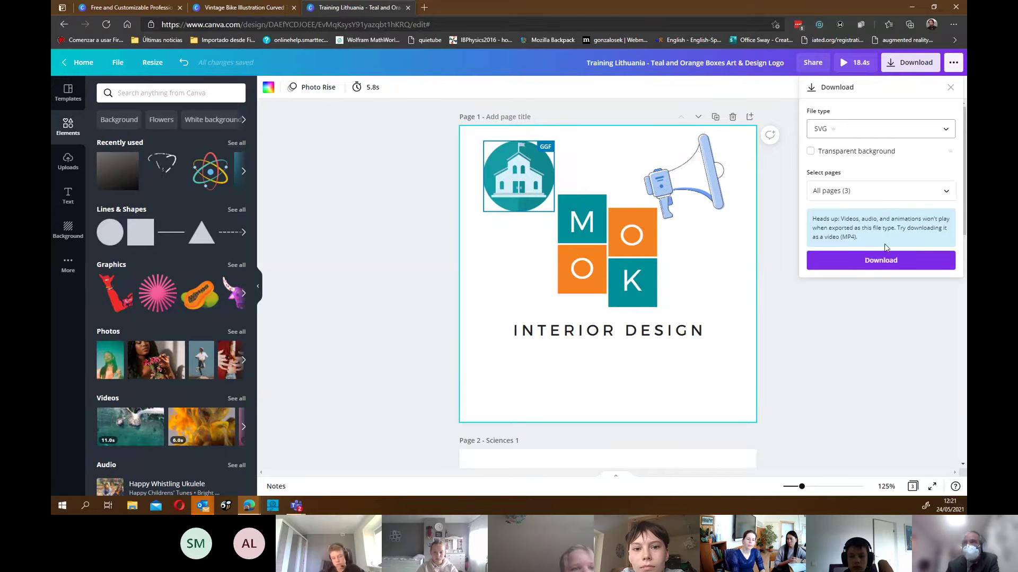
click(944, 131)
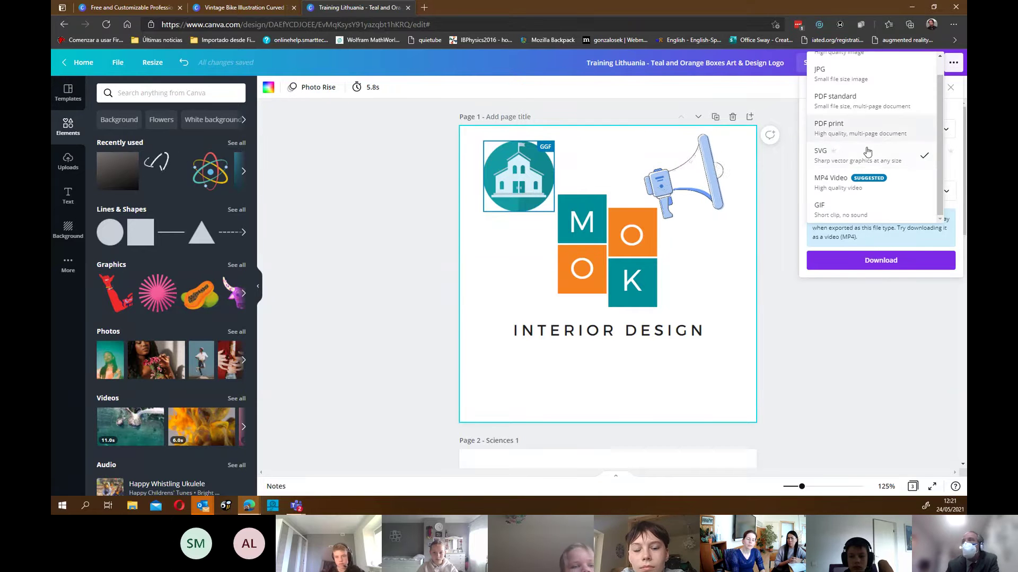
click(841, 182)
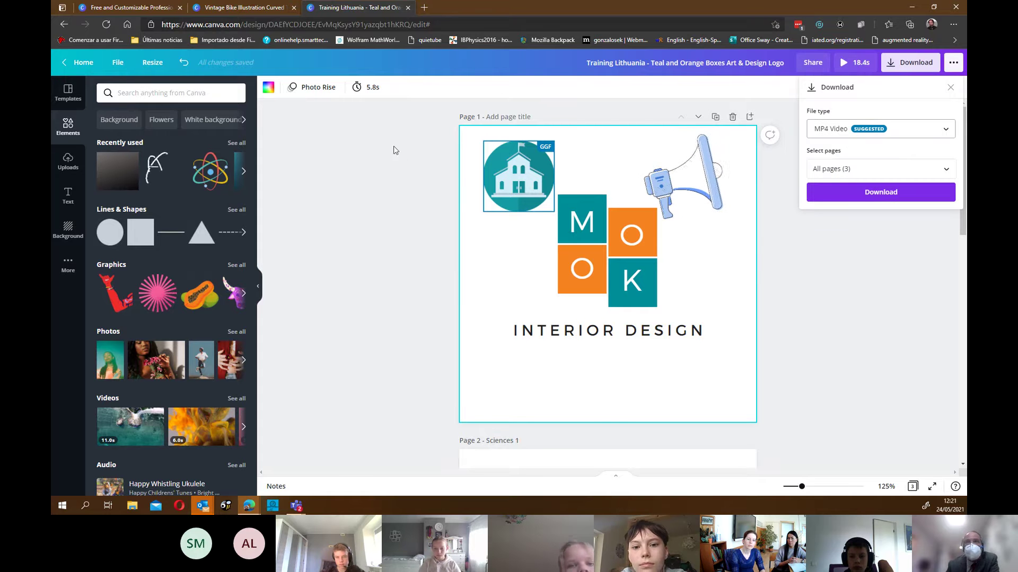
scroll(516, 313, down, 10)
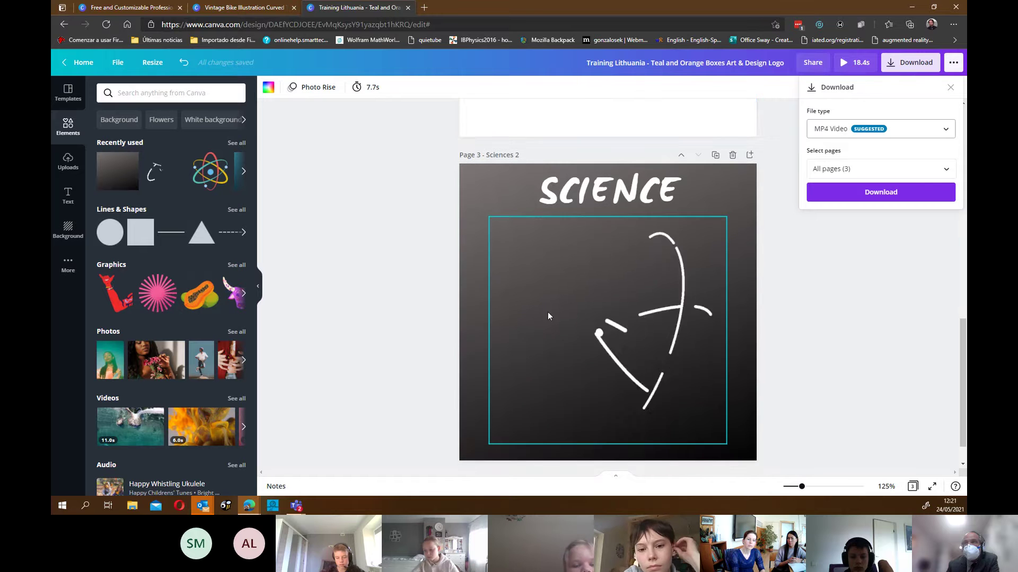
scroll(551, 315, down, 1)
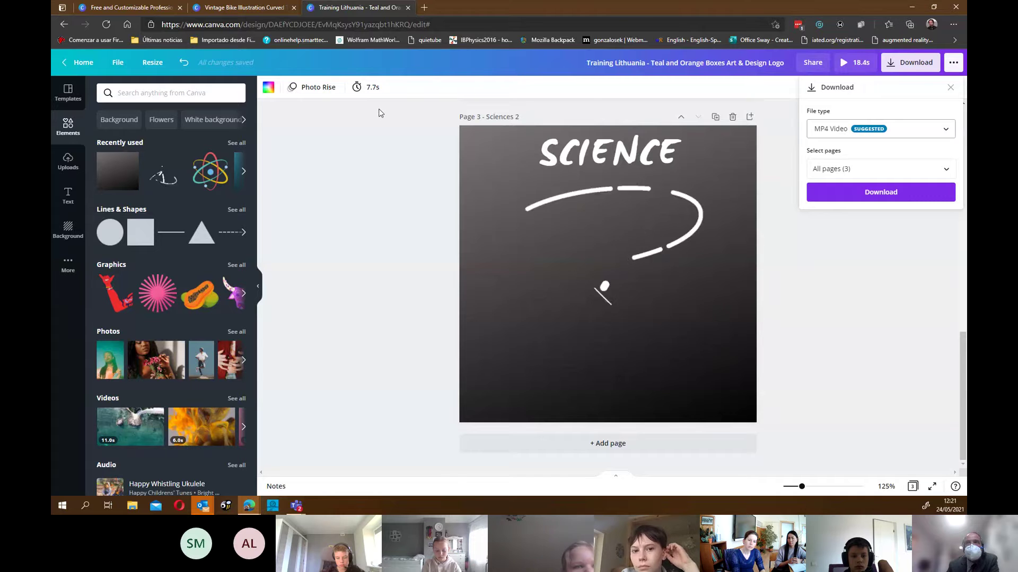
scroll(456, 260, up, 2)
scroll(456, 260, up, 9)
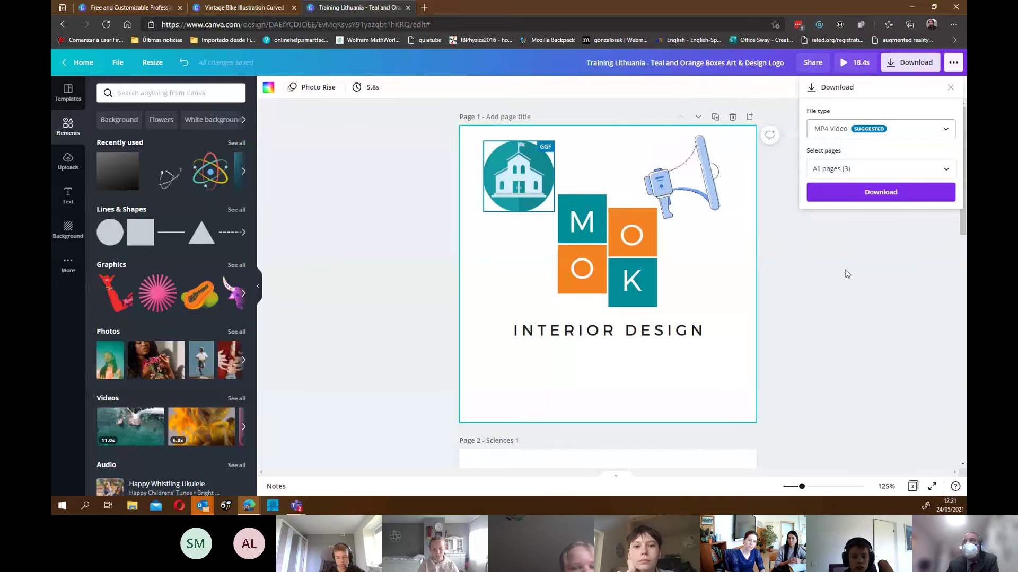
click(950, 87)
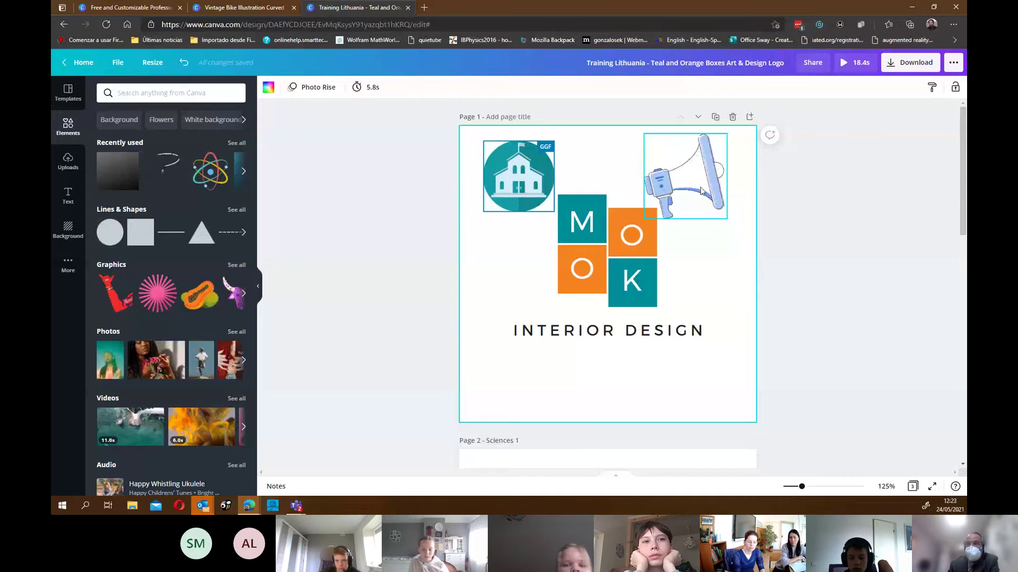
Step: Add the papaya graphic to page 1 and place it over the start of the INTERIOR DESIGN text
scroll(704, 194, down, 10)
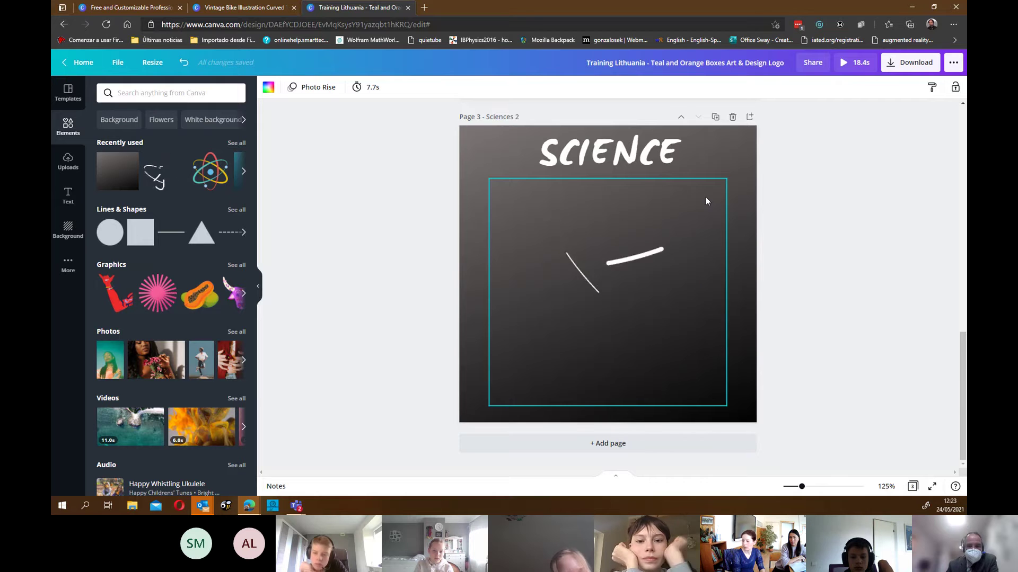
scroll(814, 236, up, 9)
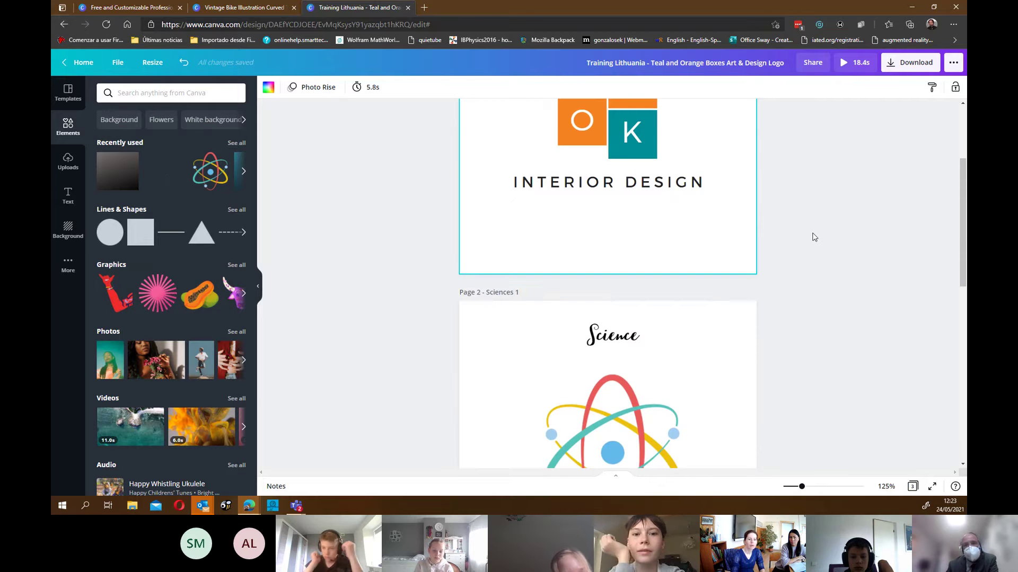
scroll(814, 236, up, 2)
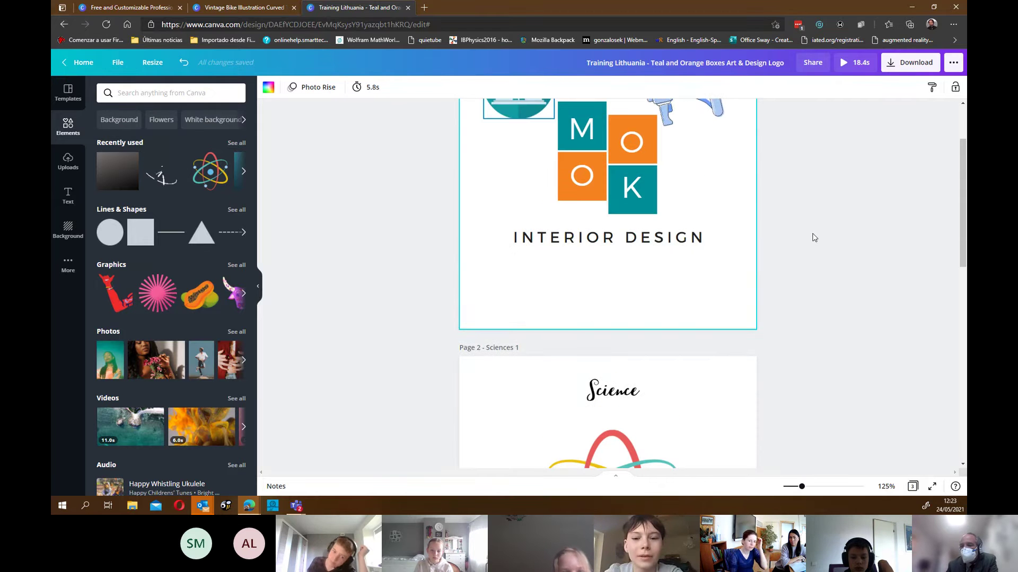
scroll(815, 237, up, 2)
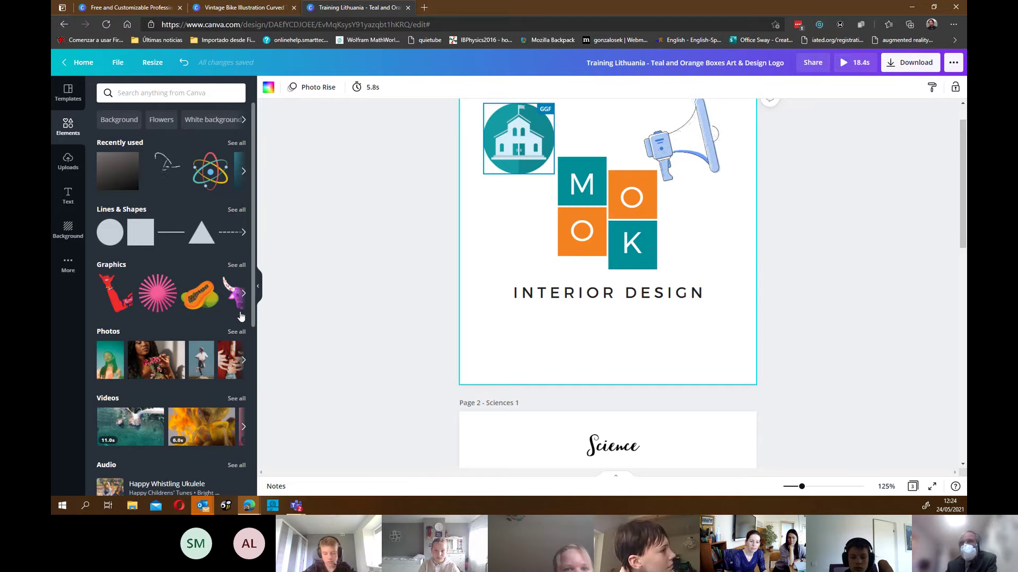
drag(197, 308, 527, 305)
drag(563, 345, 527, 282)
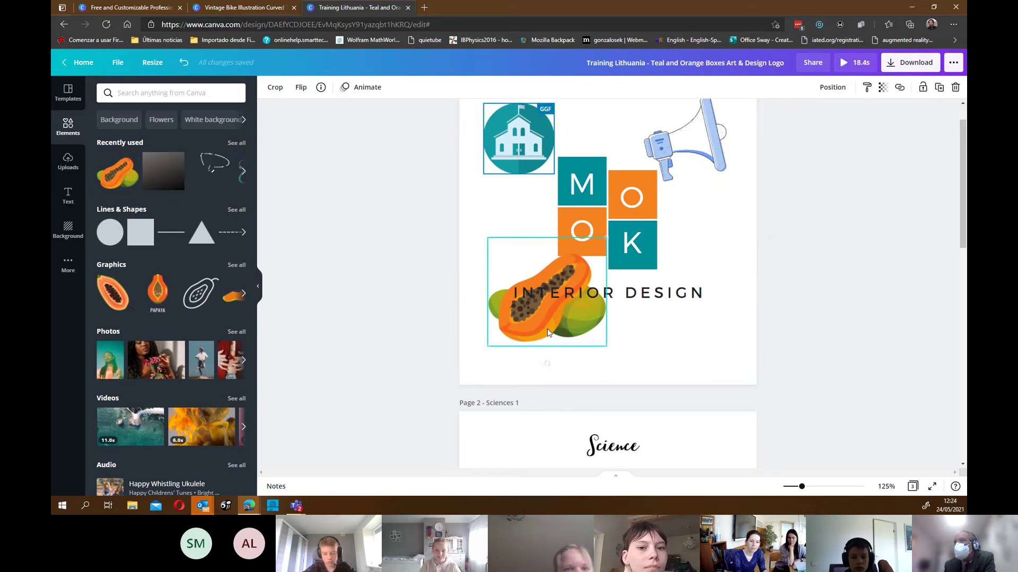
drag(557, 329, 562, 340)
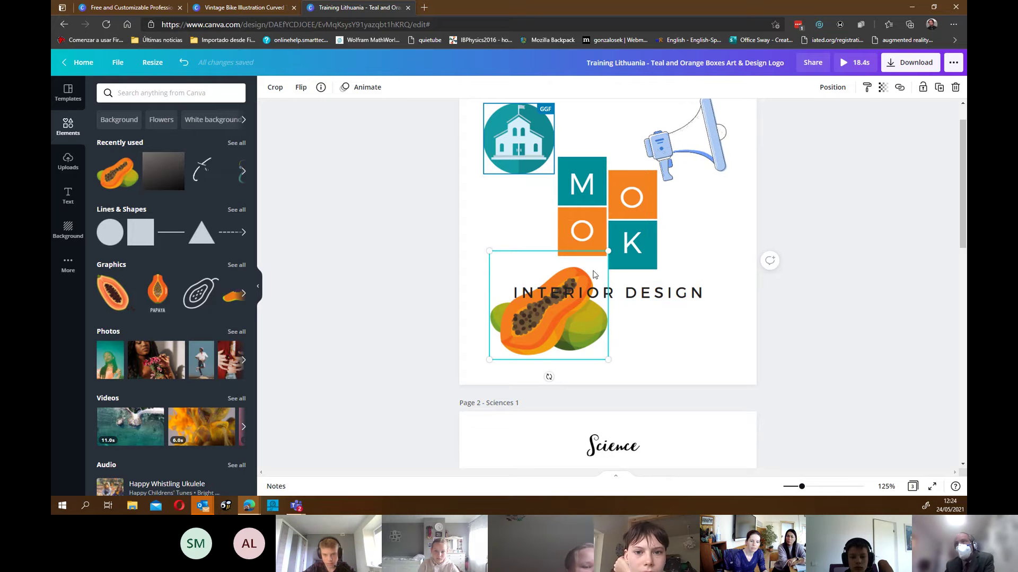
Step: Recolour the letter K in the logo, trying red and light blue and settling on the yellow document colour
click(650, 264)
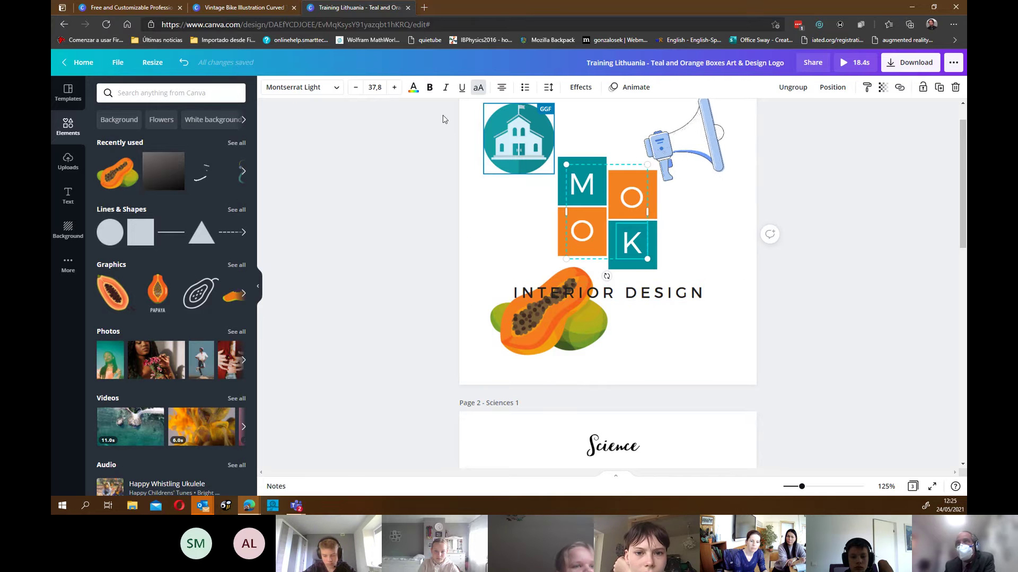
click(413, 88)
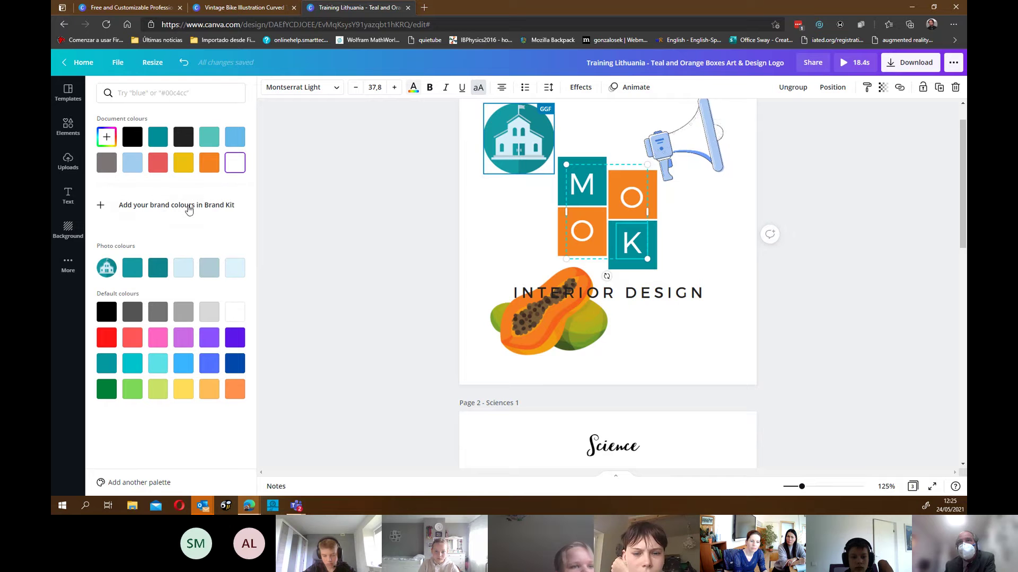
click(158, 163)
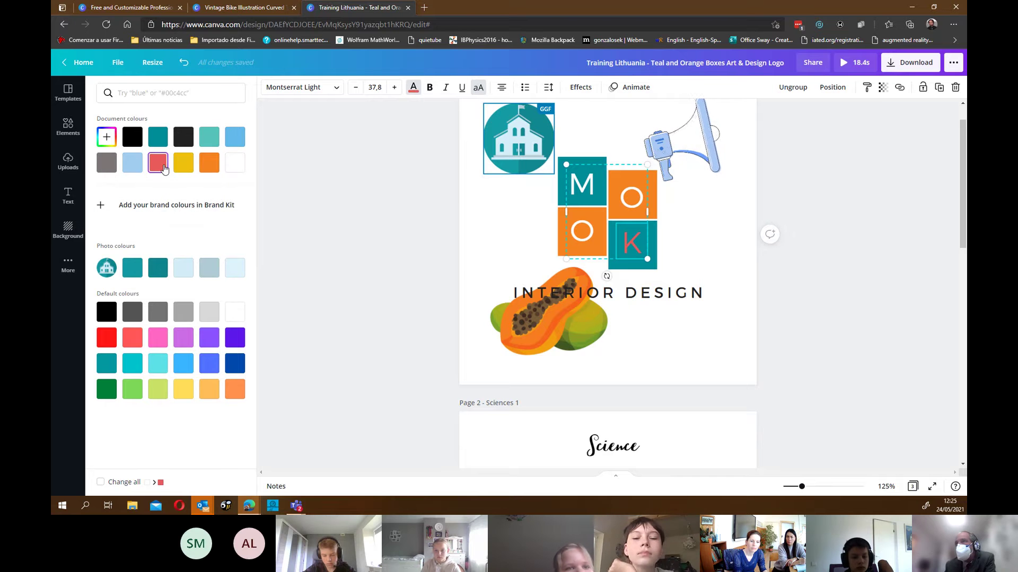
click(134, 165)
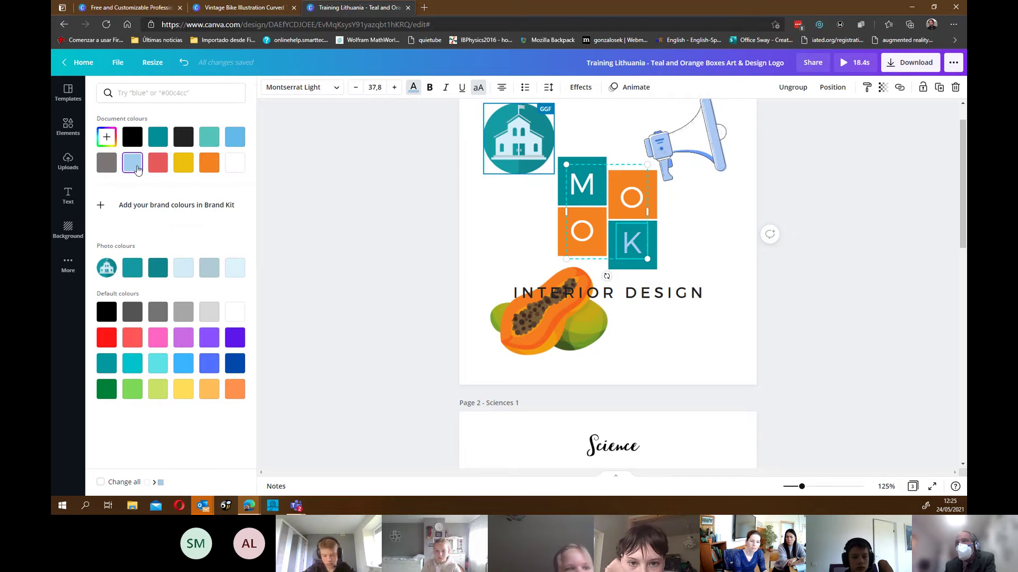
click(194, 168)
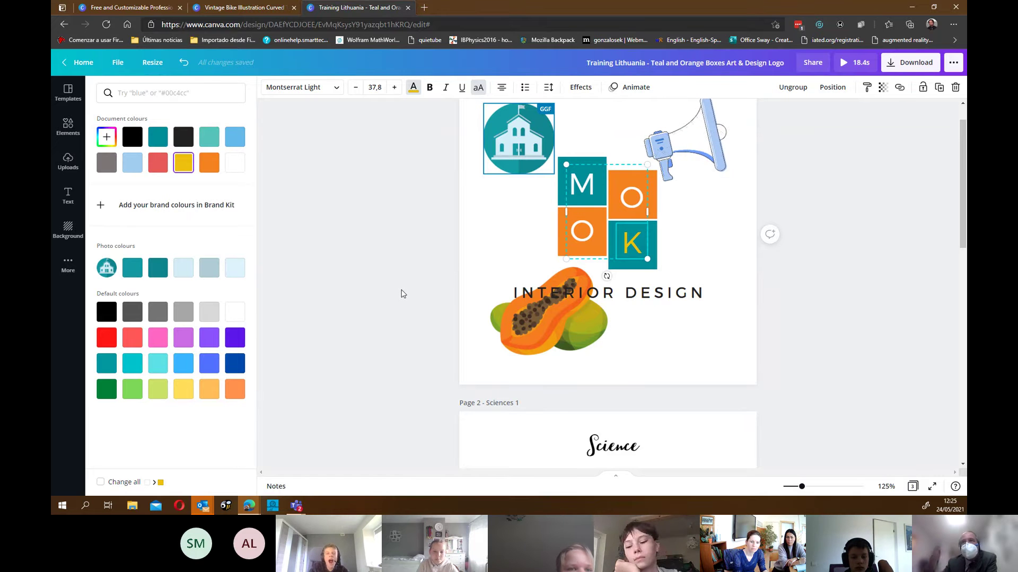
Step: Delete the papaya graphic from page 1, undo the deletion, and redo it
click(522, 331)
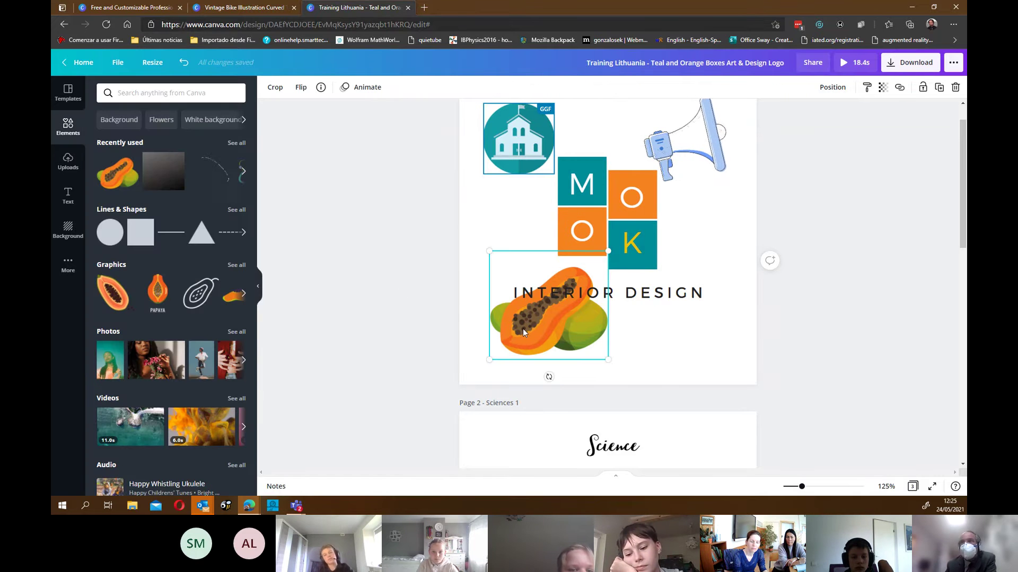
right_click(529, 332)
click(542, 367)
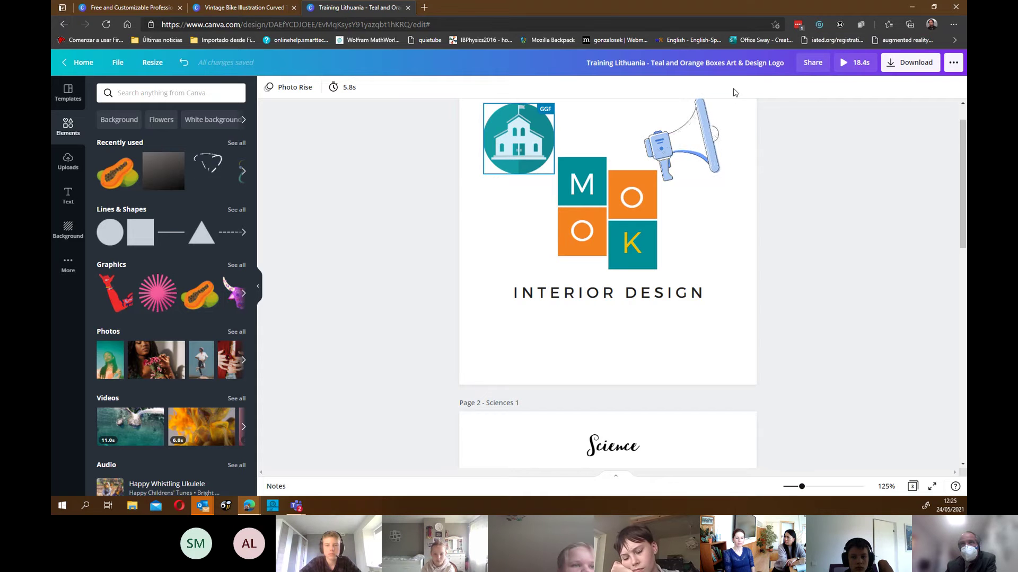
click(183, 63)
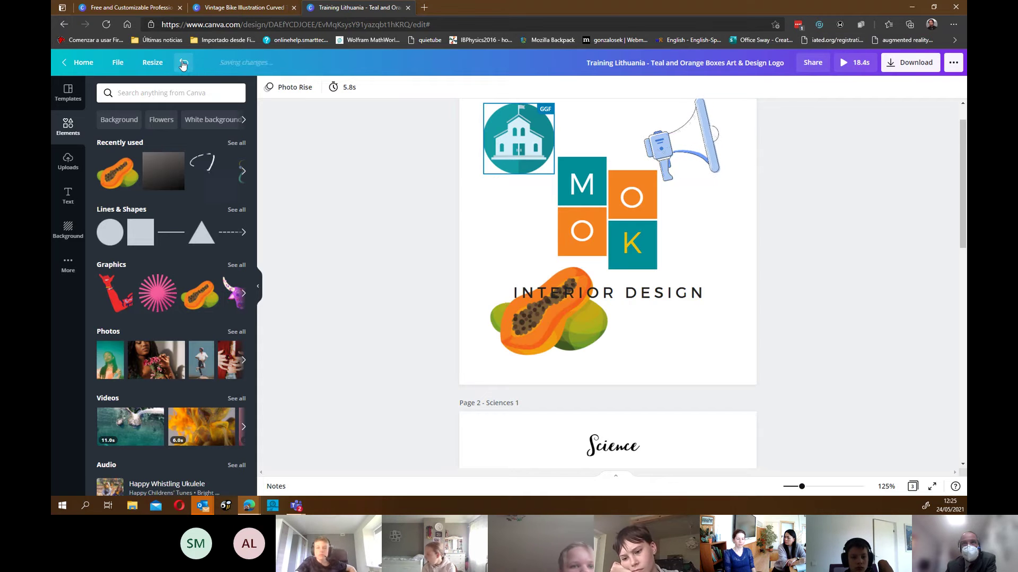
click(206, 63)
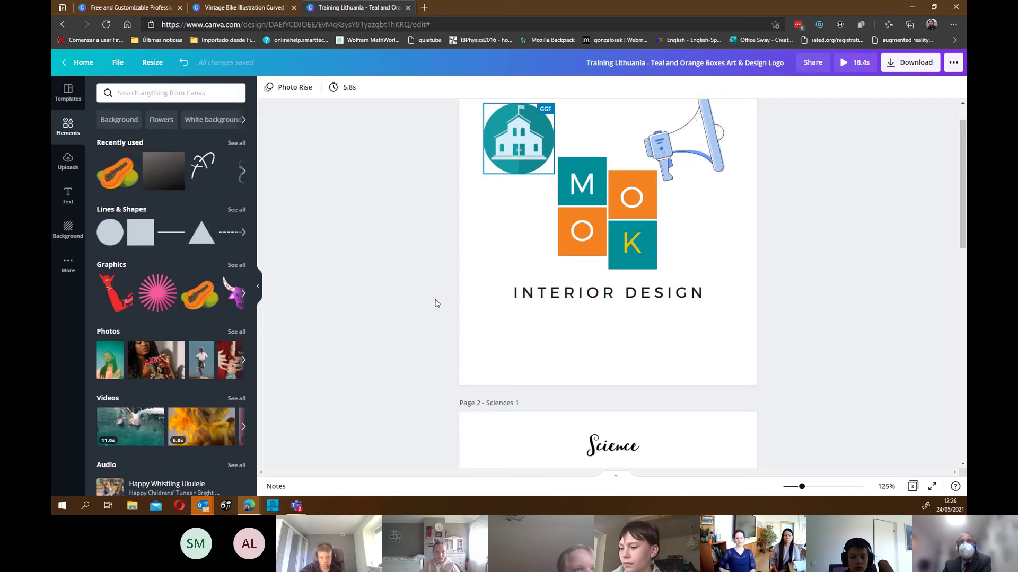
Step: Browse the recently used elements and leave the logo design for the home page
click(243, 171)
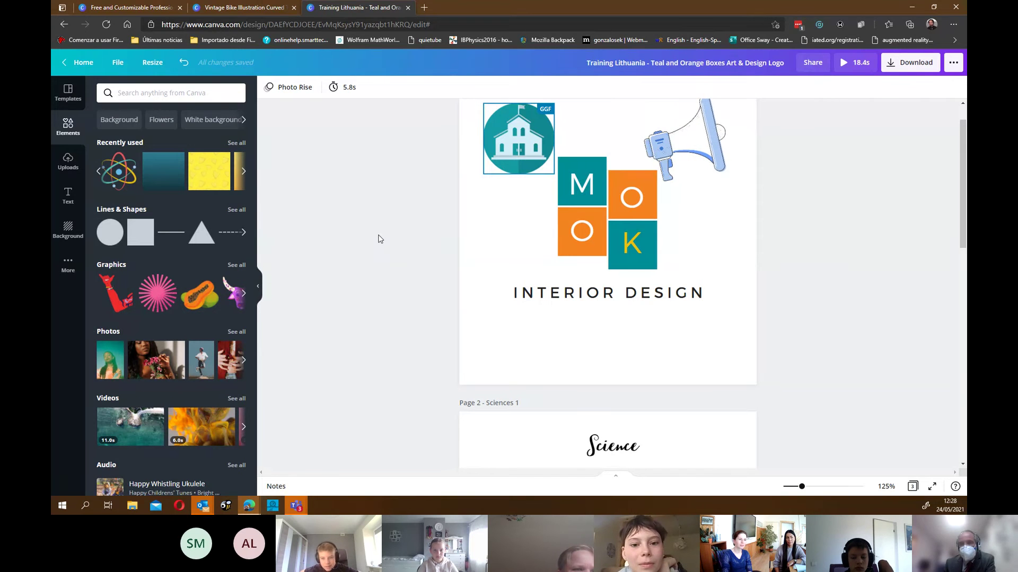
scroll(308, 156, up, 1)
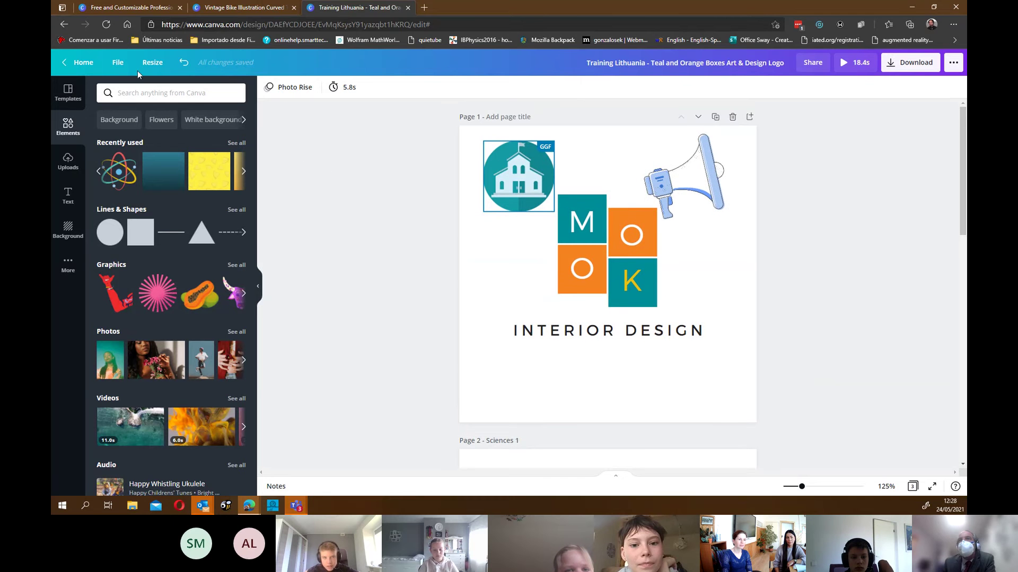
click(81, 63)
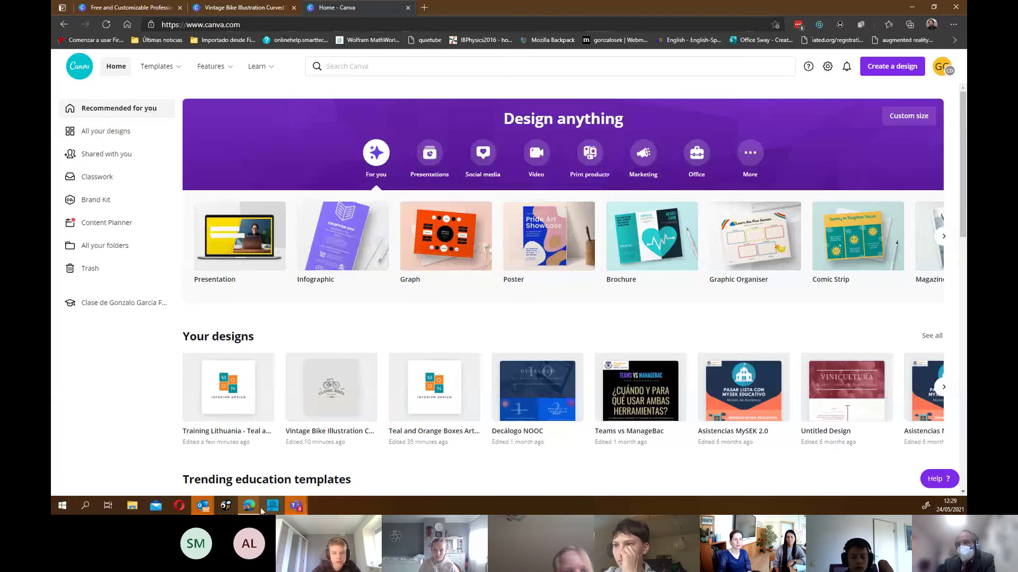
Step: Switch to the private browser window's Canva sign-up page and return from the account form to the choice of registration methods
mouse_move(251, 508)
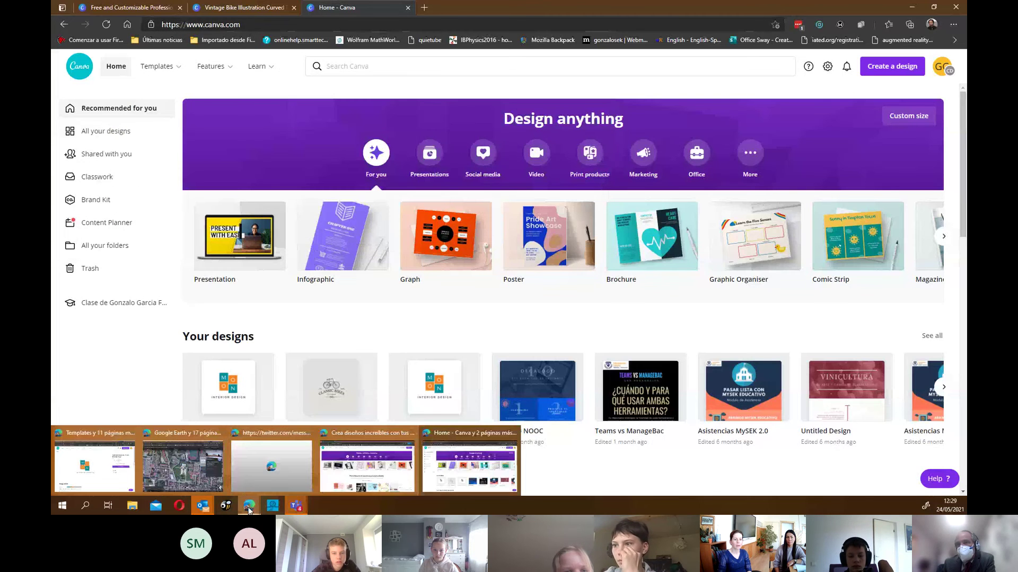
click(345, 477)
click(242, 8)
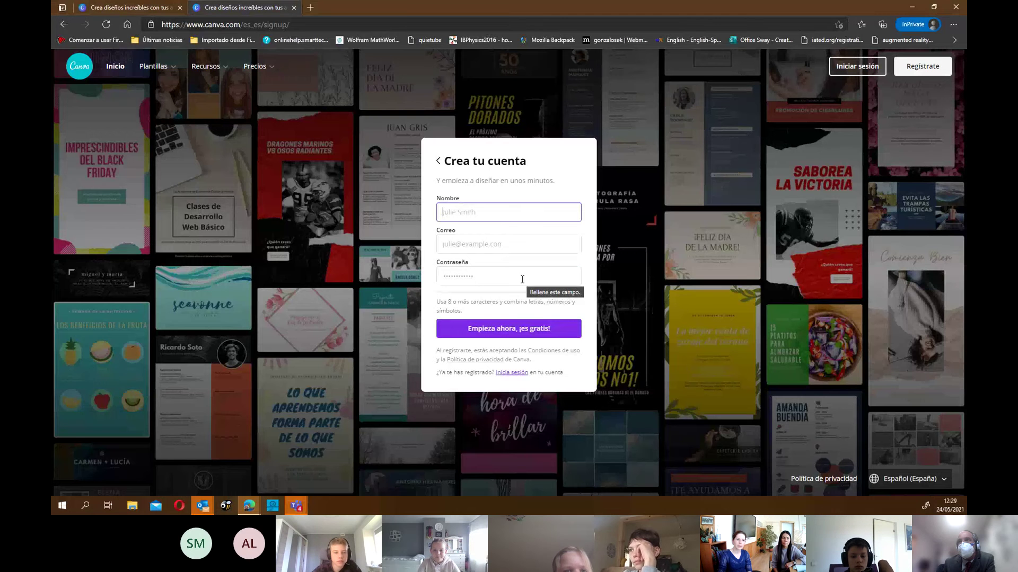
click(439, 162)
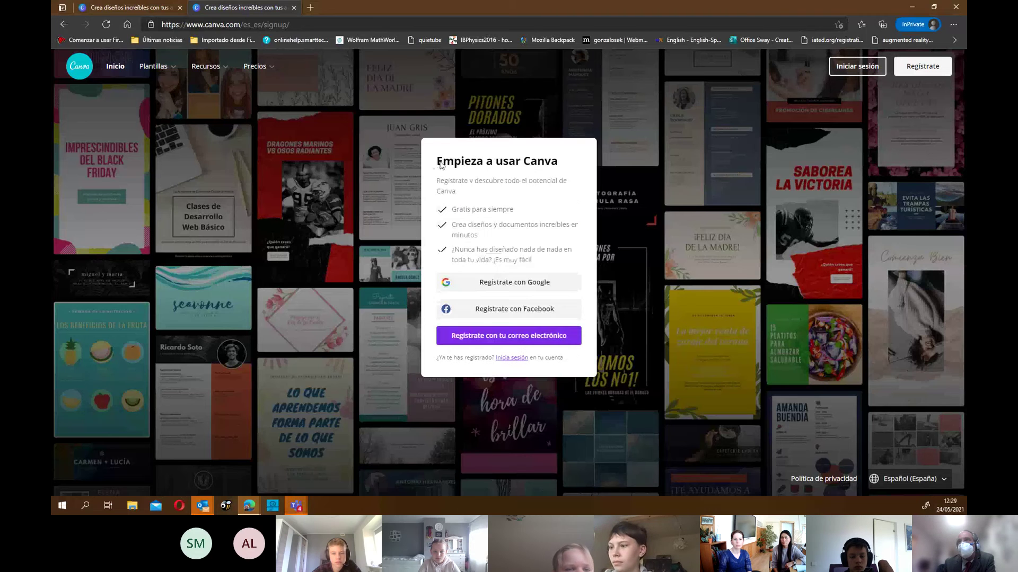